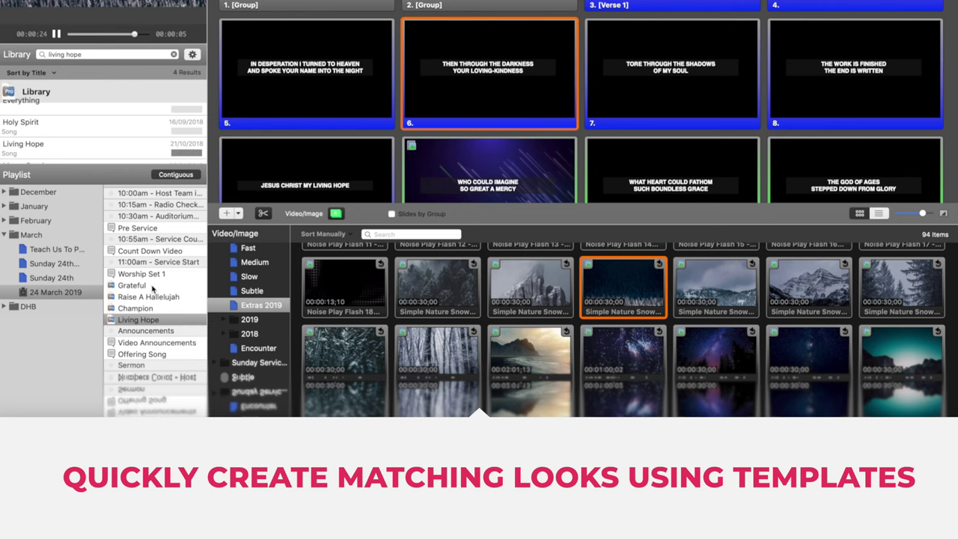
# Step: Load the Grateful song's slides from the 24 March 2019 playlist
pyautogui.click(135, 285)
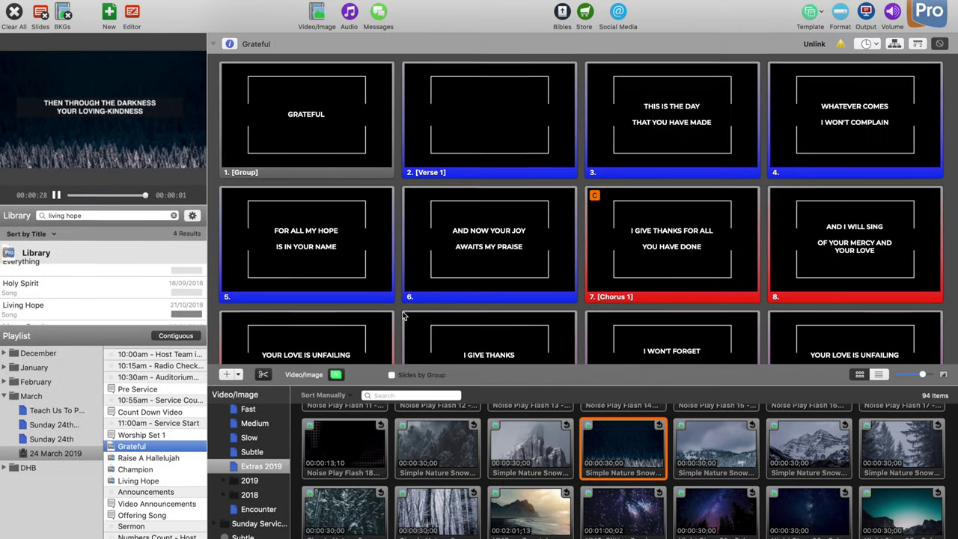
# Step: Scroll the playlist and switch between the Grateful and Raise A Hallelujah songs
pyautogui.scroll(-5, 480, 265)
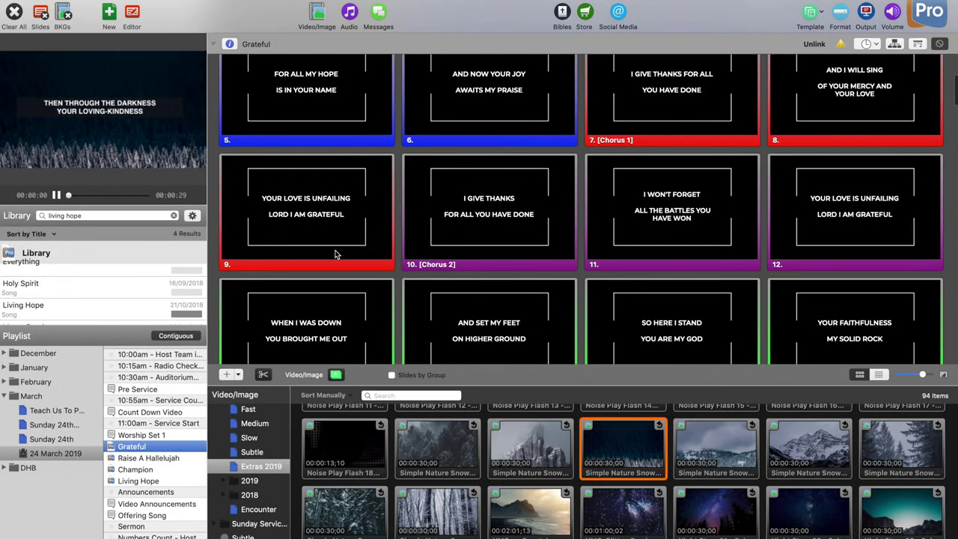
pyautogui.click(137, 459)
pyautogui.click(143, 446)
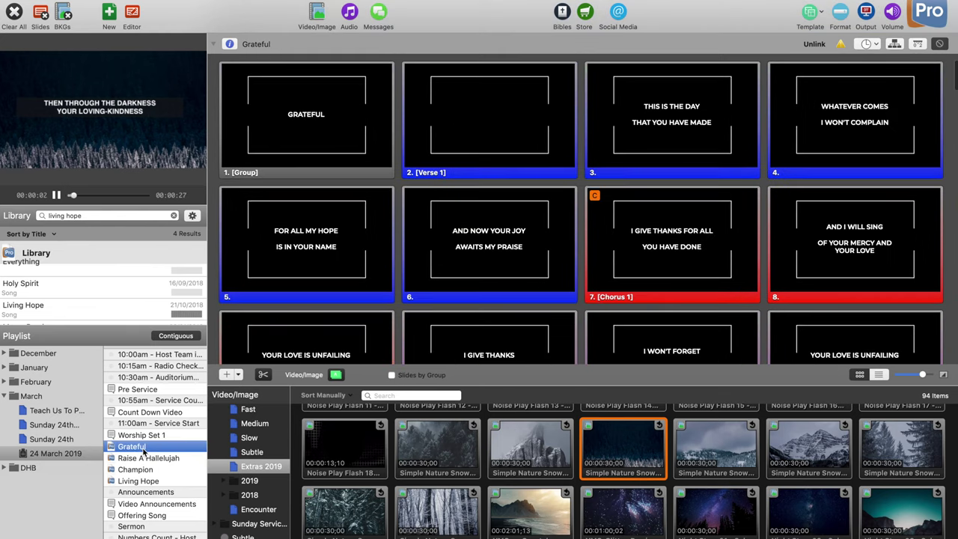
pyautogui.click(153, 458)
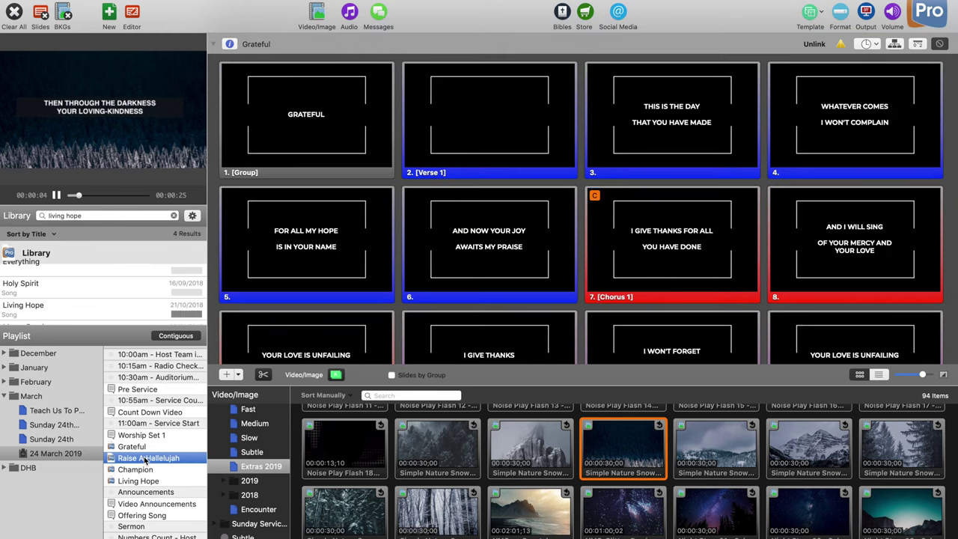
pyautogui.click(147, 449)
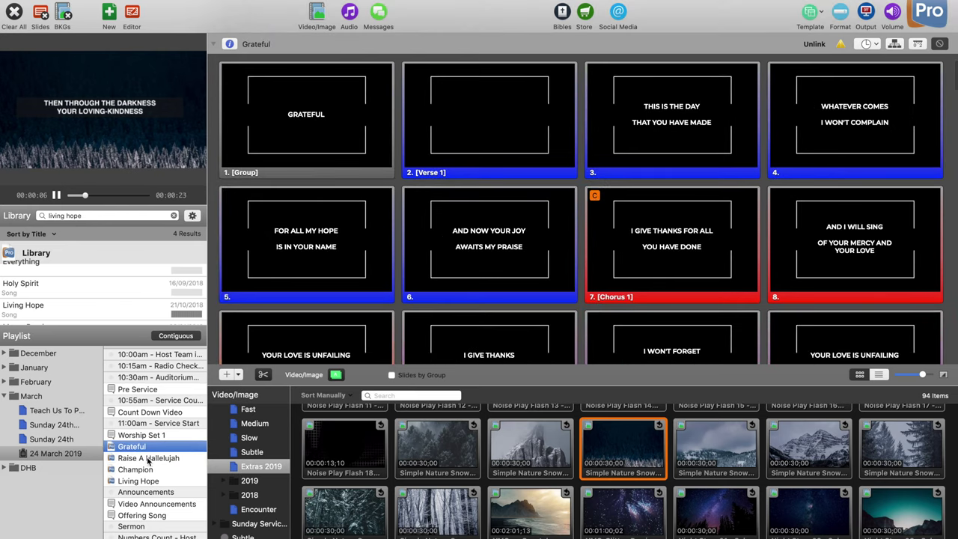
pyautogui.click(148, 458)
# Step: Select Champion and Living Hope together, leaving Living Hope's slides displayed
pyautogui.click(147, 471)
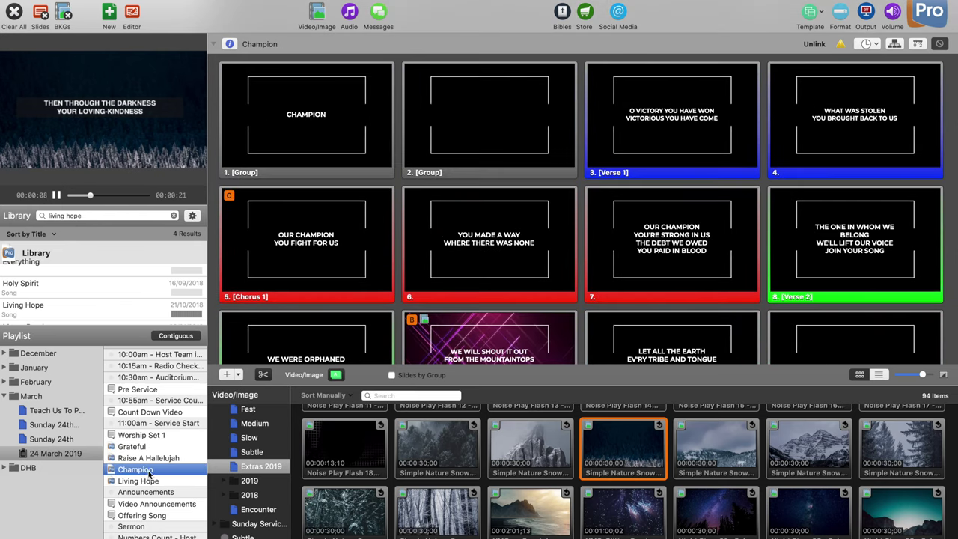
pyautogui.click(149, 480)
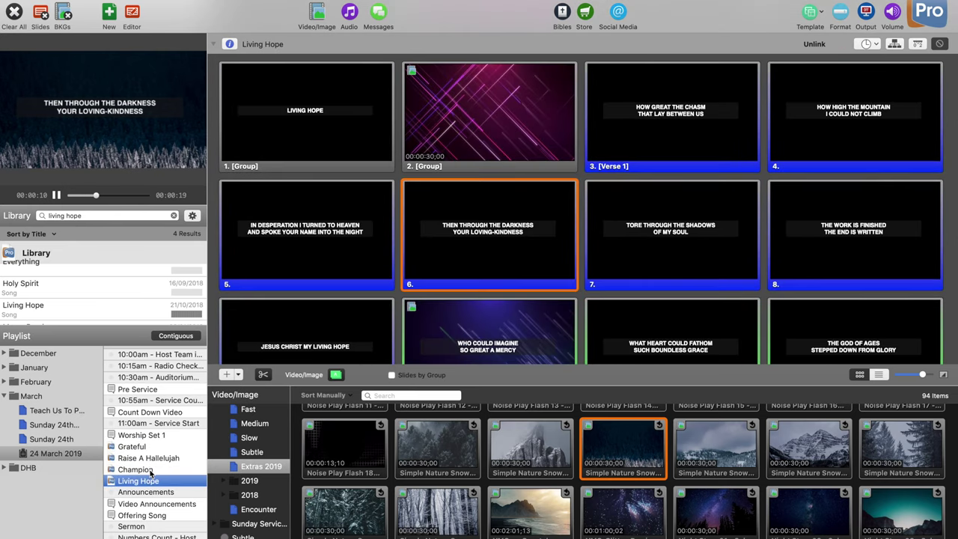
pyautogui.click(149, 470)
pyautogui.click(152, 481)
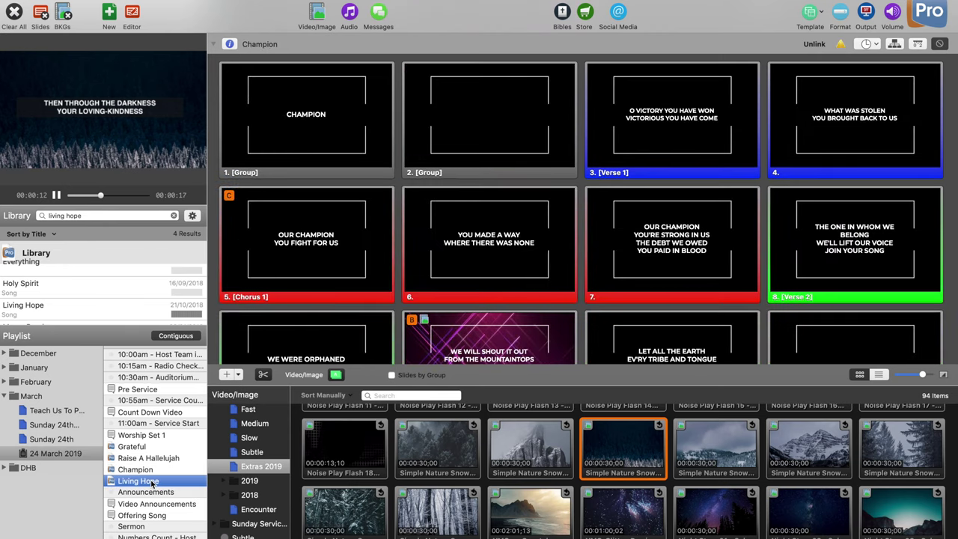
pyautogui.click(154, 470)
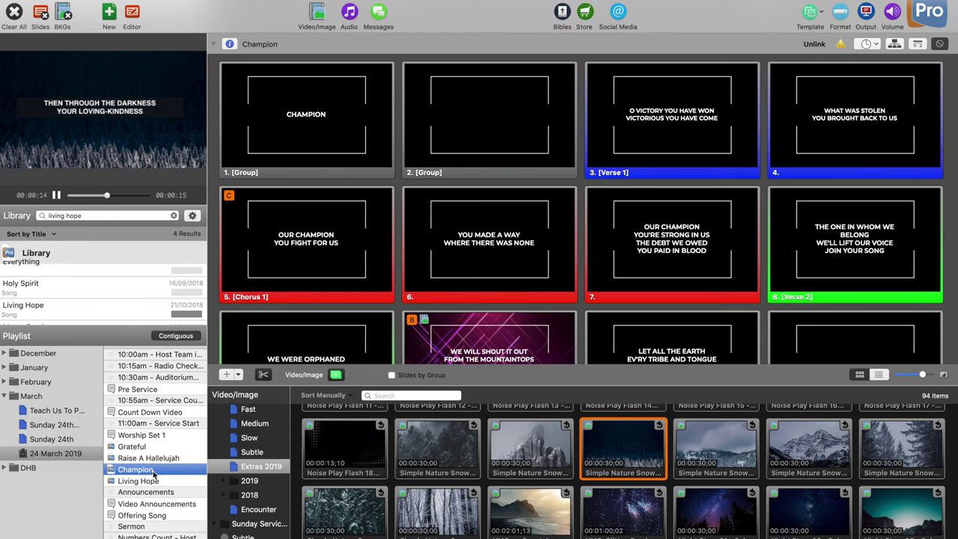
pyautogui.click(155, 482)
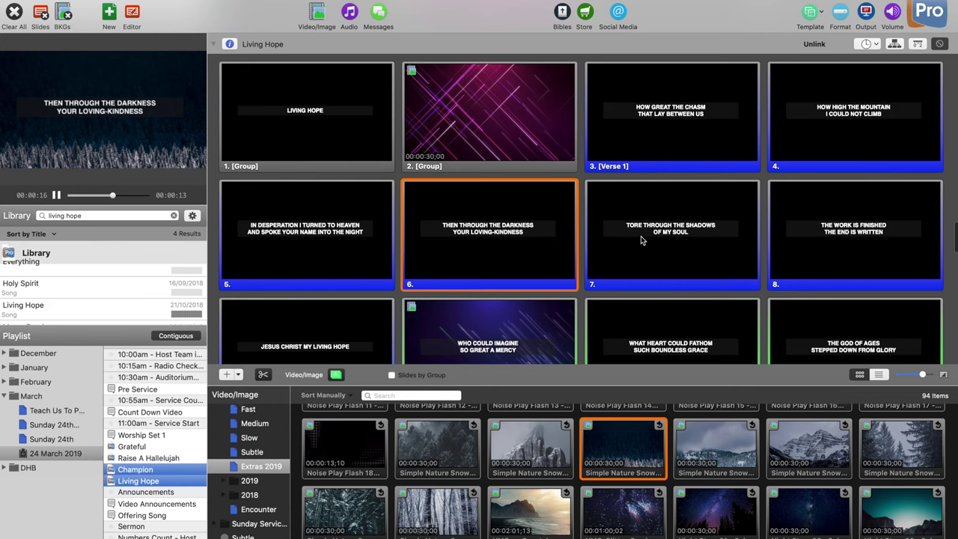
# Step: Apply the Belgrade Wide Broken Frame #1 template to both songs and confirm
pyautogui.click(820, 17)
pyautogui.moveTo(829, 92)
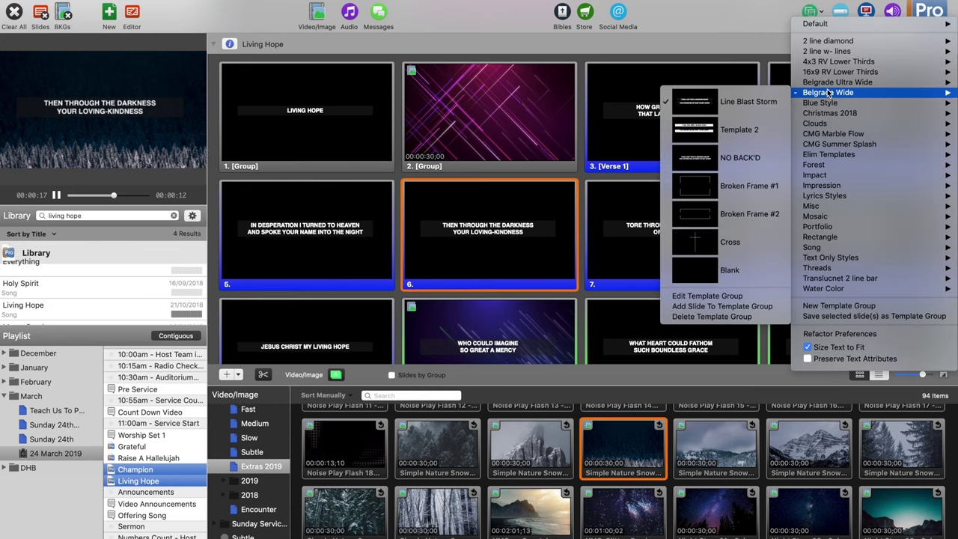
pyautogui.click(773, 185)
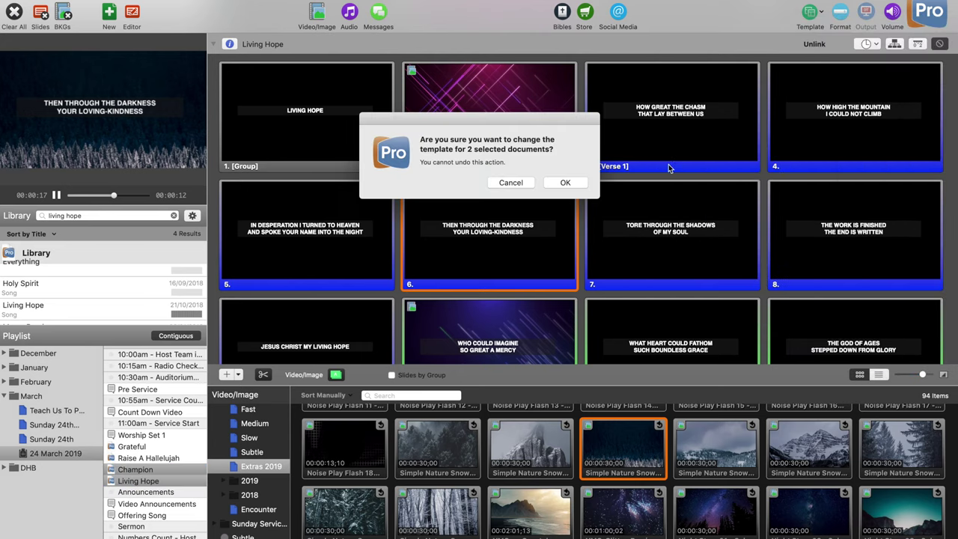
pyautogui.click(567, 183)
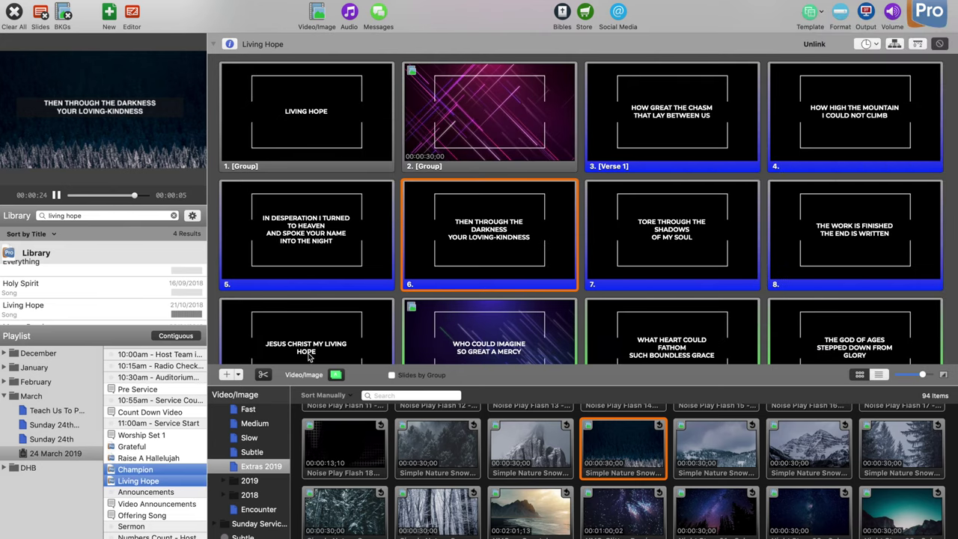
# Step: Review the playlist songs and put Living Hope's How Great The Chasm slide live
pyautogui.click(163, 450)
pyautogui.click(163, 458)
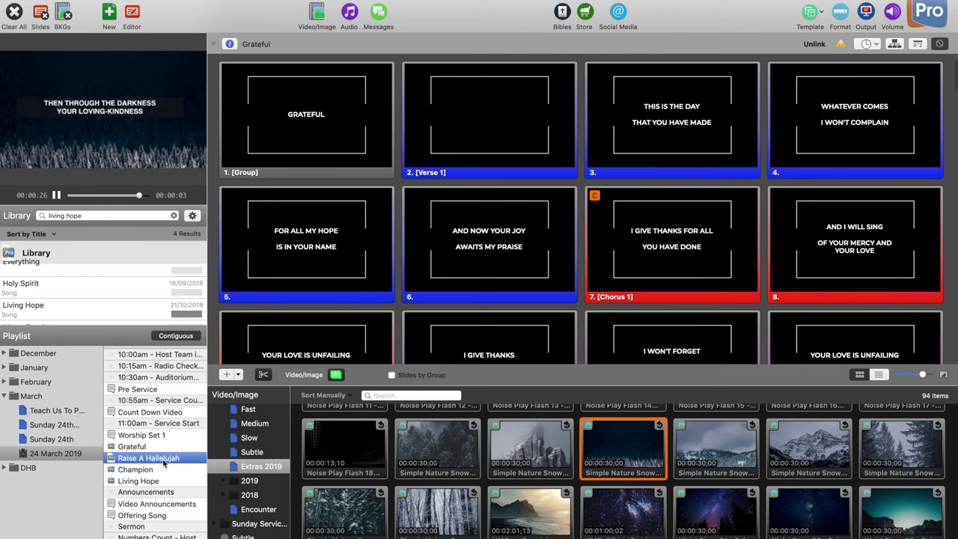
pyautogui.click(150, 470)
pyautogui.click(152, 480)
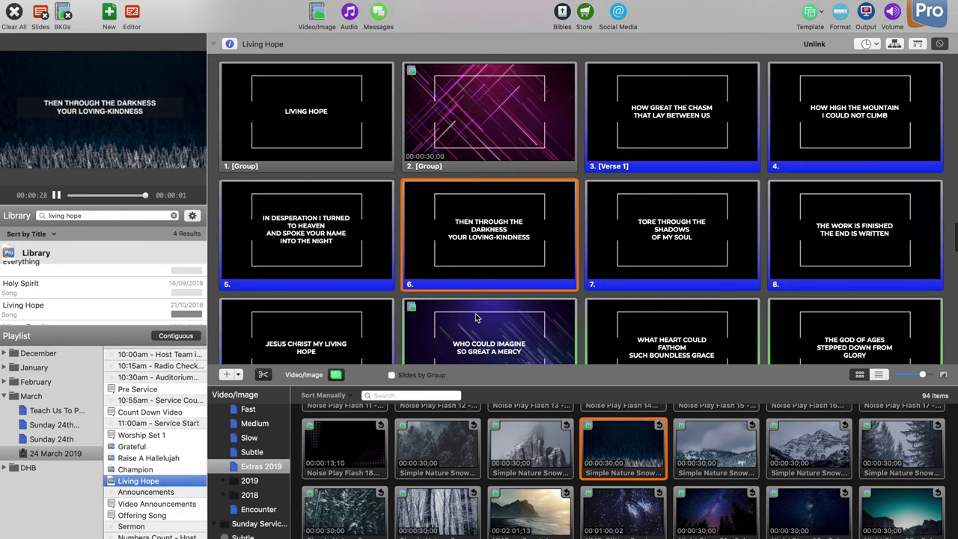
pyautogui.click(705, 132)
# Step: Send Living Hope's Who Could Imagine slide live and check it on the full-screen output
pyautogui.click(862, 15)
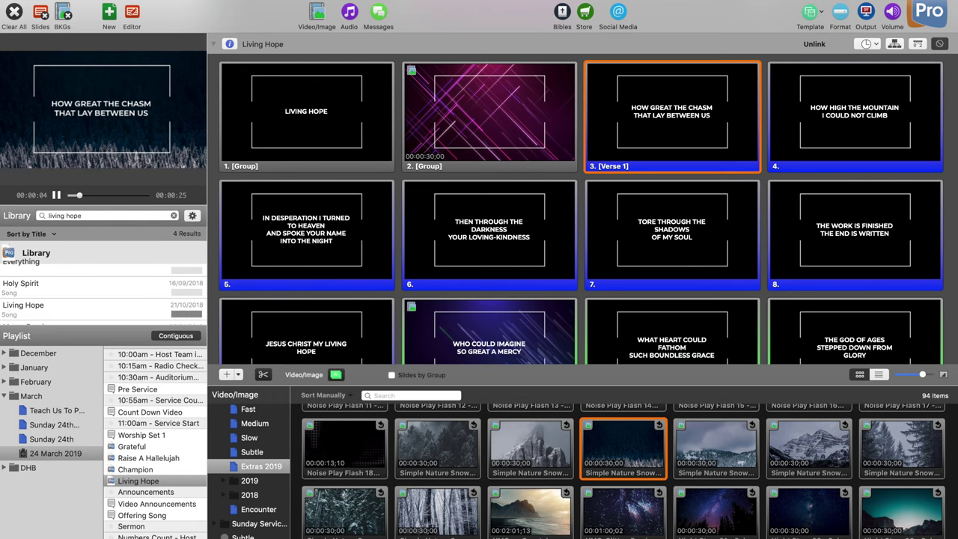
pyautogui.scroll(-2, 647, 284)
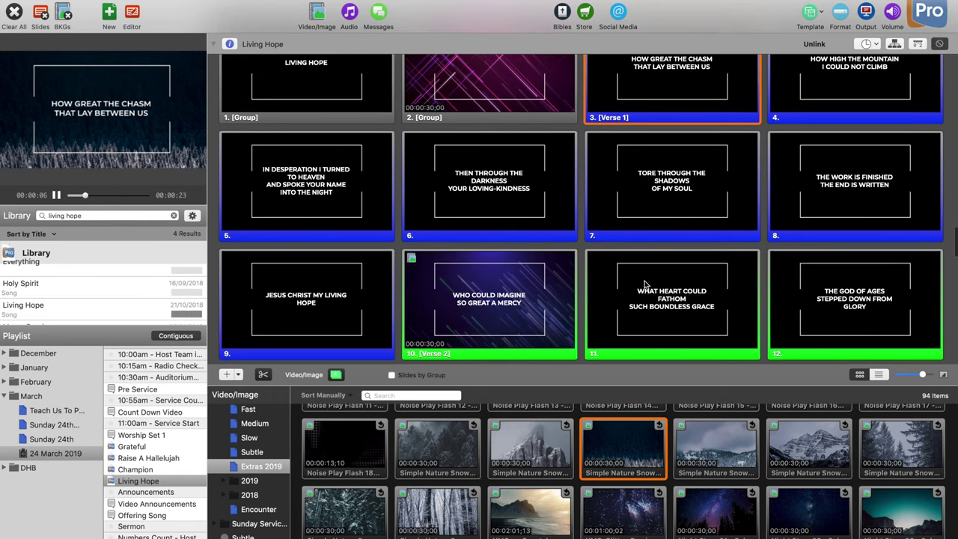
pyautogui.click(502, 285)
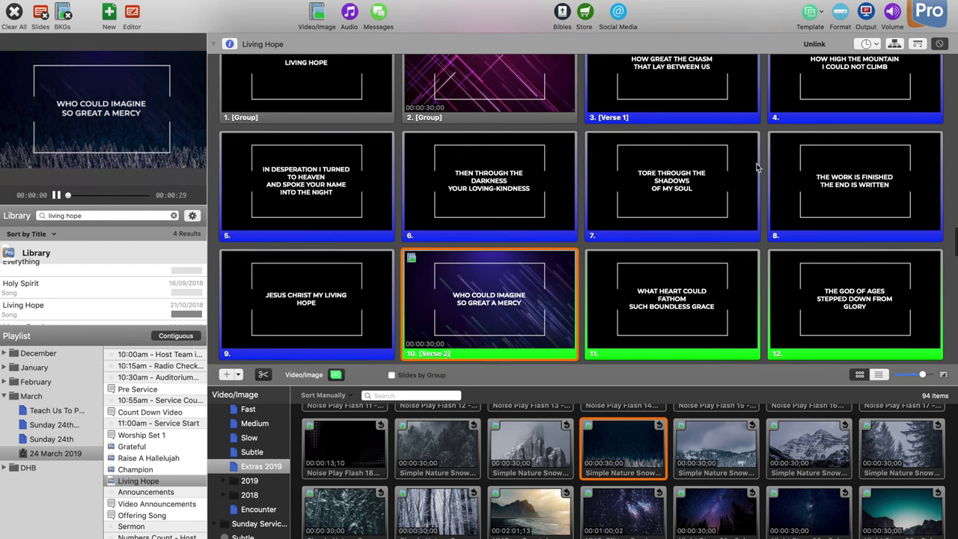
pyautogui.click(812, 13)
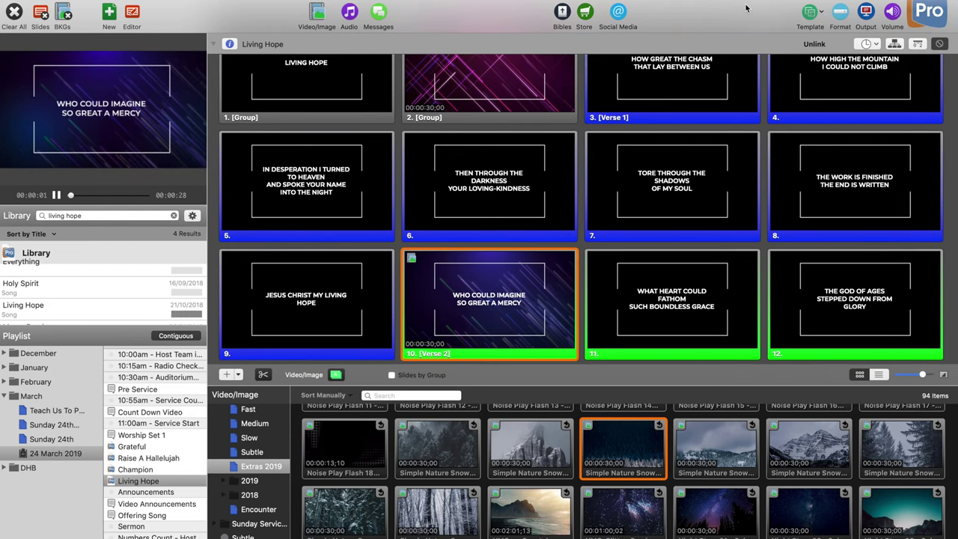
pyautogui.click(745, 8)
pyautogui.click(540, 310)
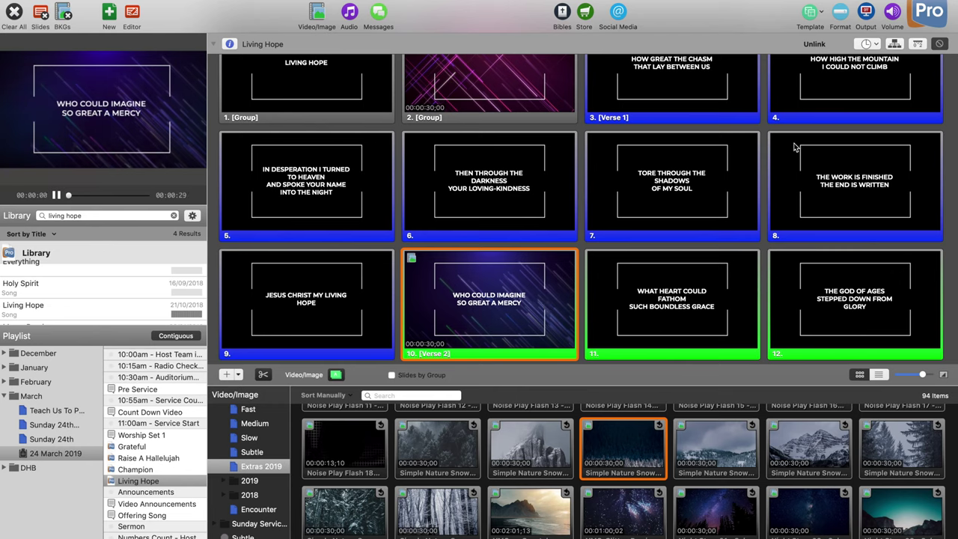
pyautogui.click(872, 23)
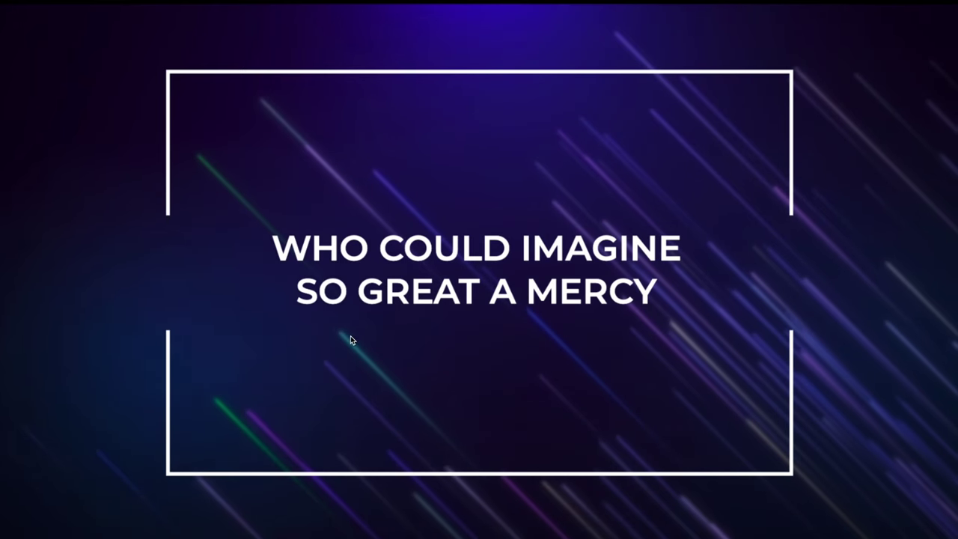
pyautogui.press('super+1')
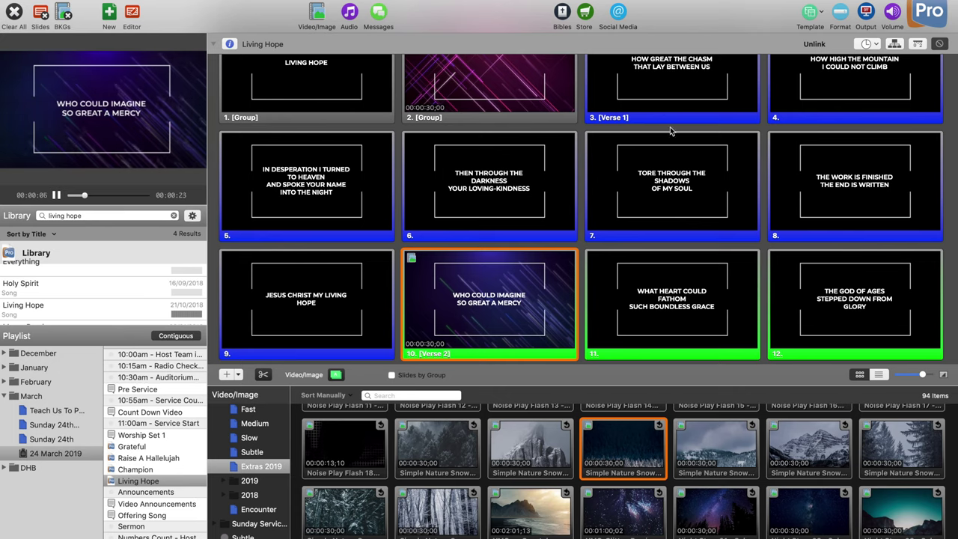
# Step: Start a new template group, cancel it, then bring up the View menu
pyautogui.click(818, 13)
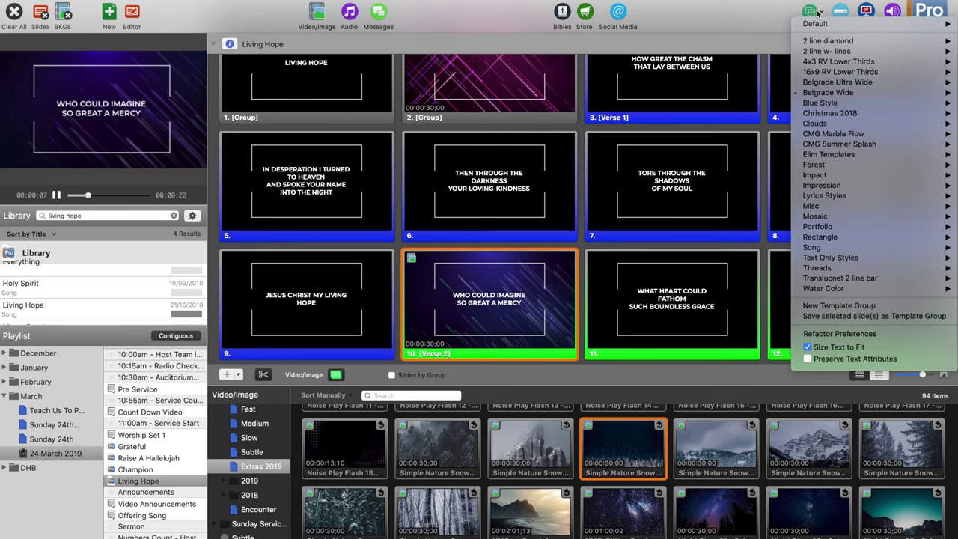
pyautogui.click(839, 305)
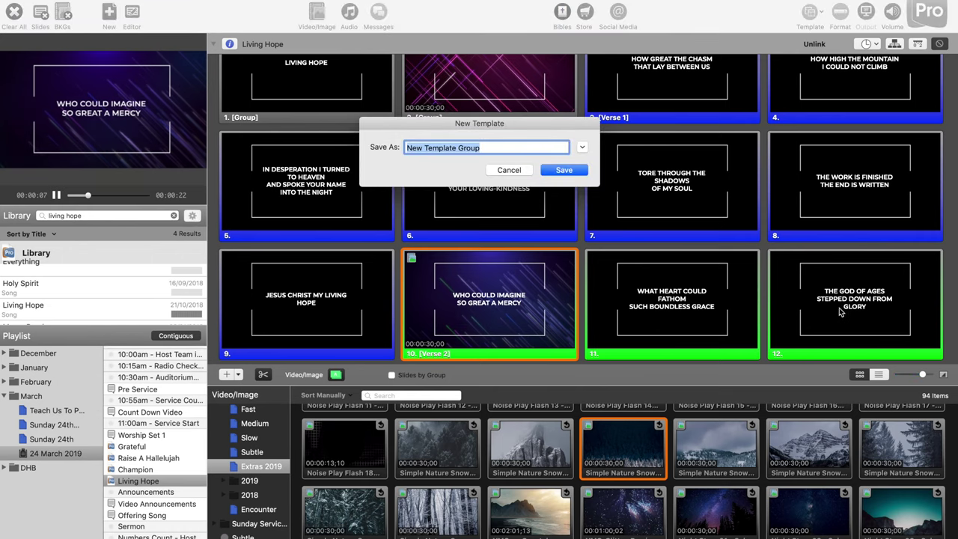
pyautogui.click(509, 171)
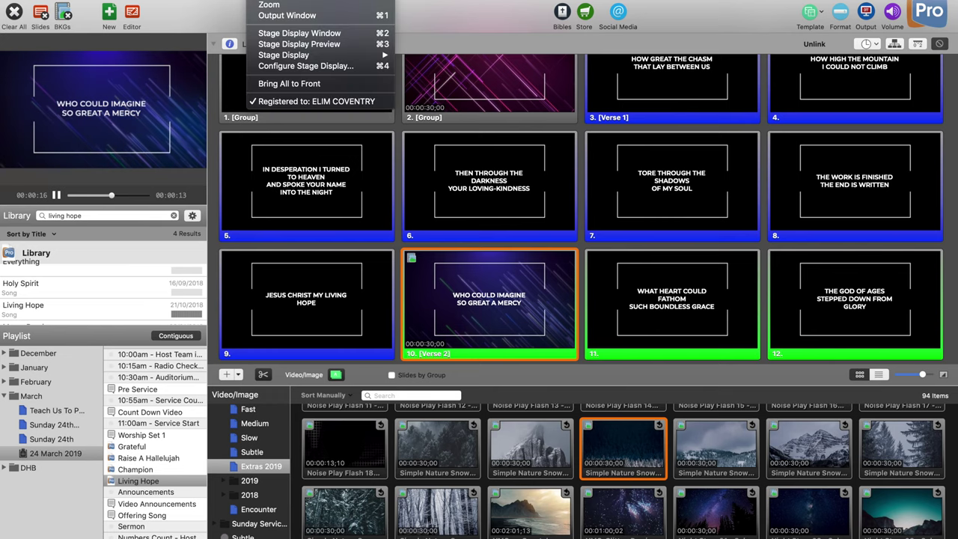
pyautogui.moveTo(198, 0)
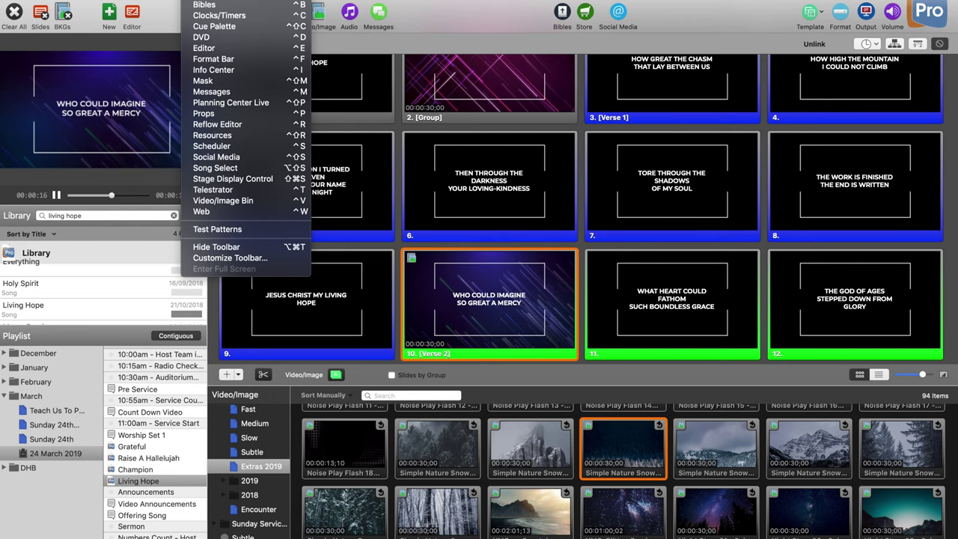
# Step: Drag the Template item into place in the toolbar and finish with Done
pyautogui.click(249, 259)
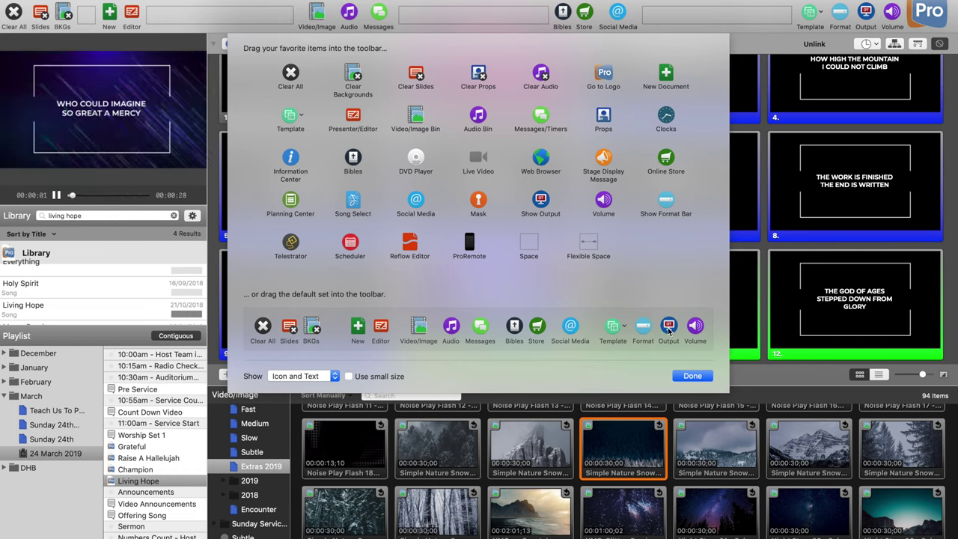
pyautogui.moveTo(810, 11); pyautogui.dragTo(630, 37)
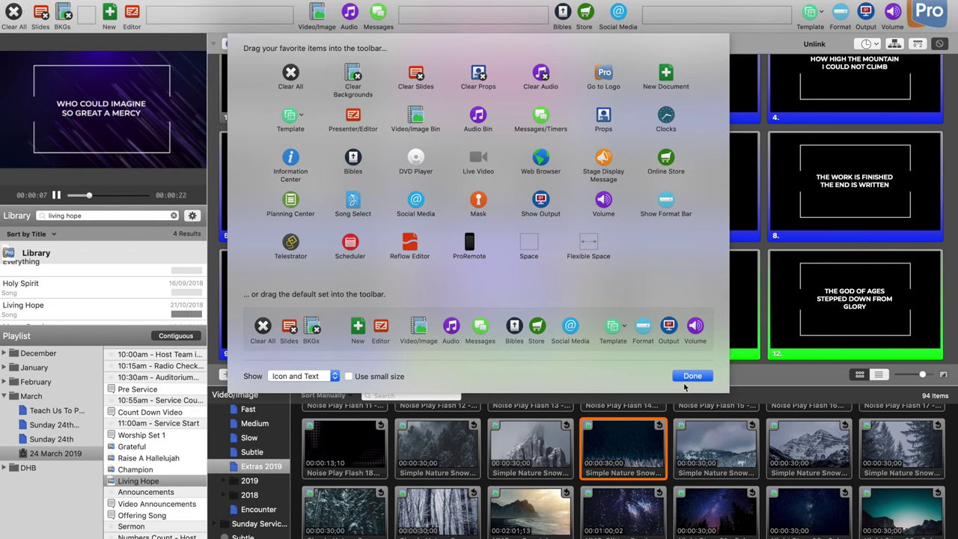
pyautogui.click(692, 376)
# Step: Save a new template group named 'T' and open it in the Template Editor
pyautogui.click(816, 14)
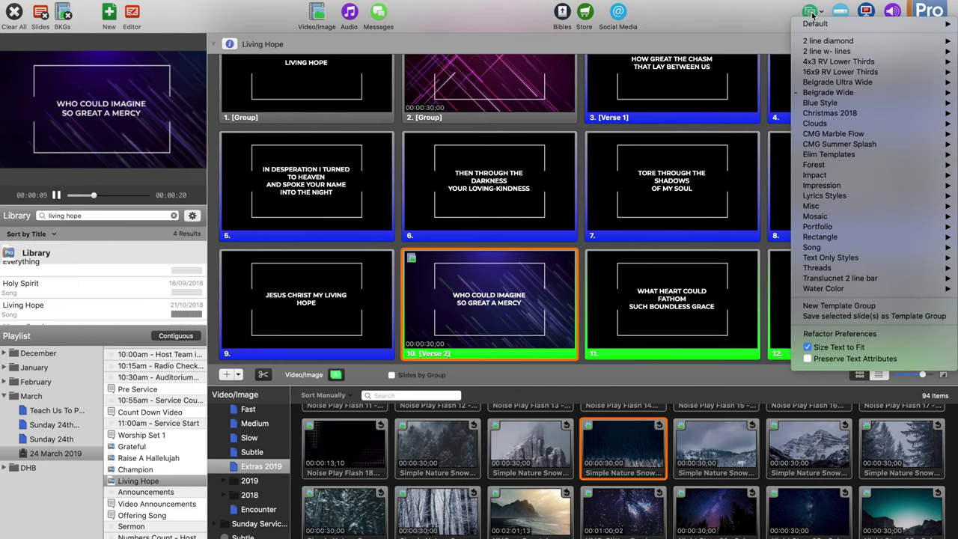
pyautogui.click(875, 306)
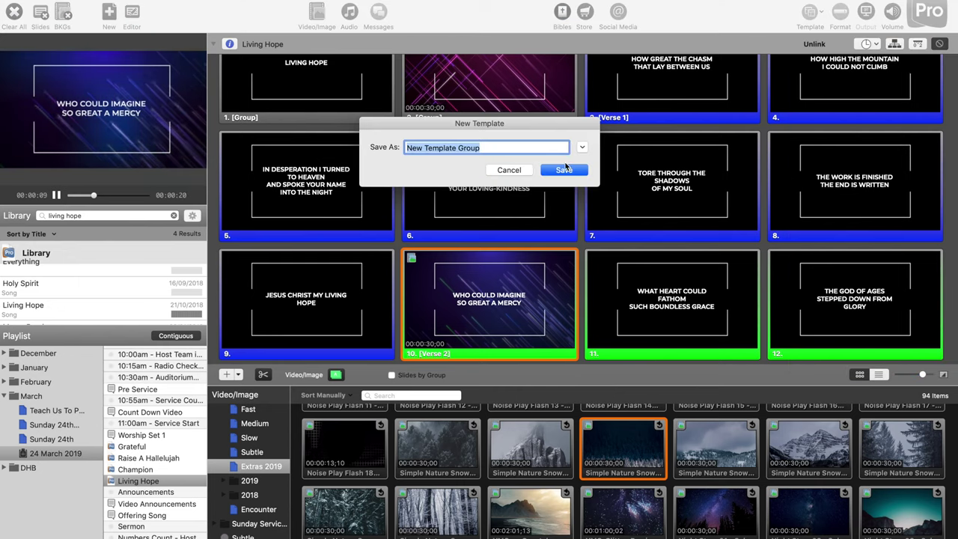
pyautogui.write('TEST')
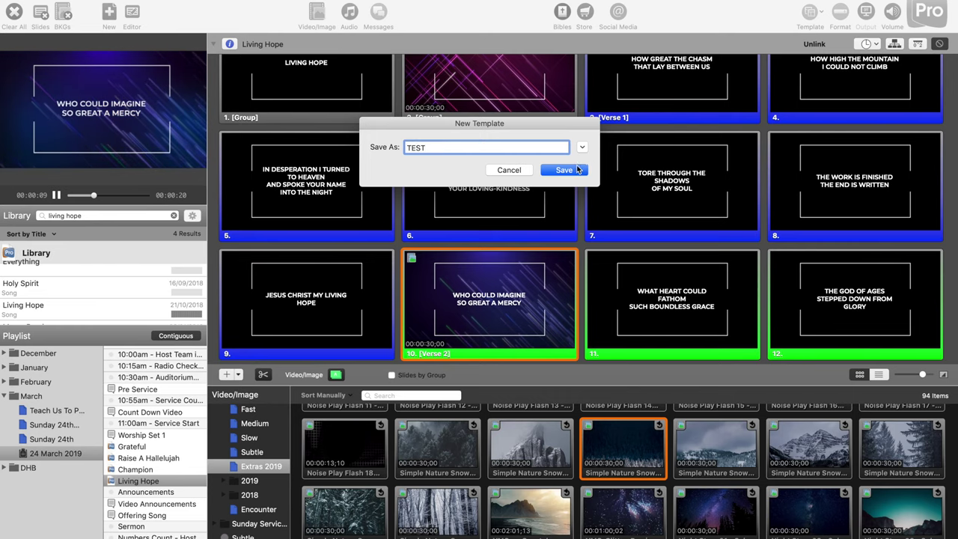
pyautogui.click(578, 170)
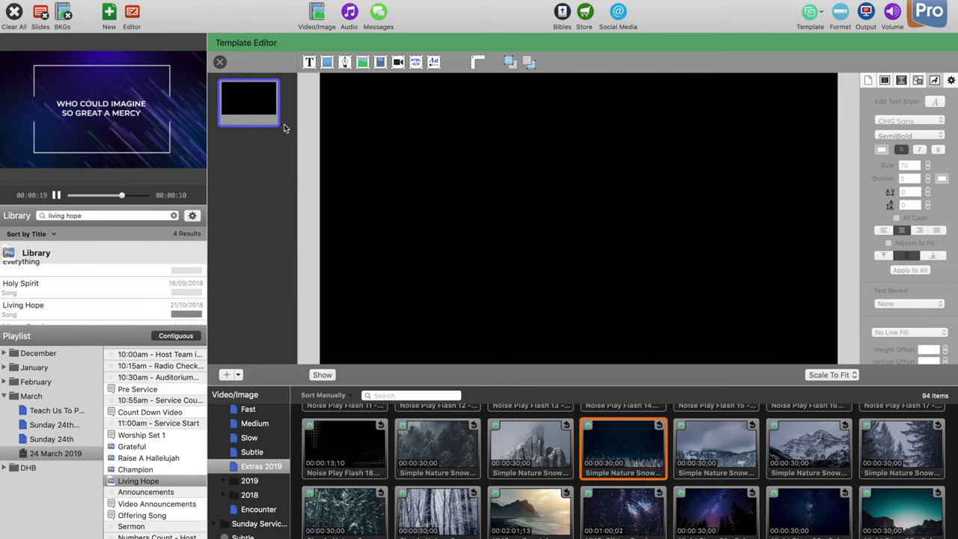
# Step: Add a text box to the template slide reading TEST on three lines
pyautogui.click(267, 114)
pyautogui.moveTo(236, 311); pyautogui.dragTo(261, 272)
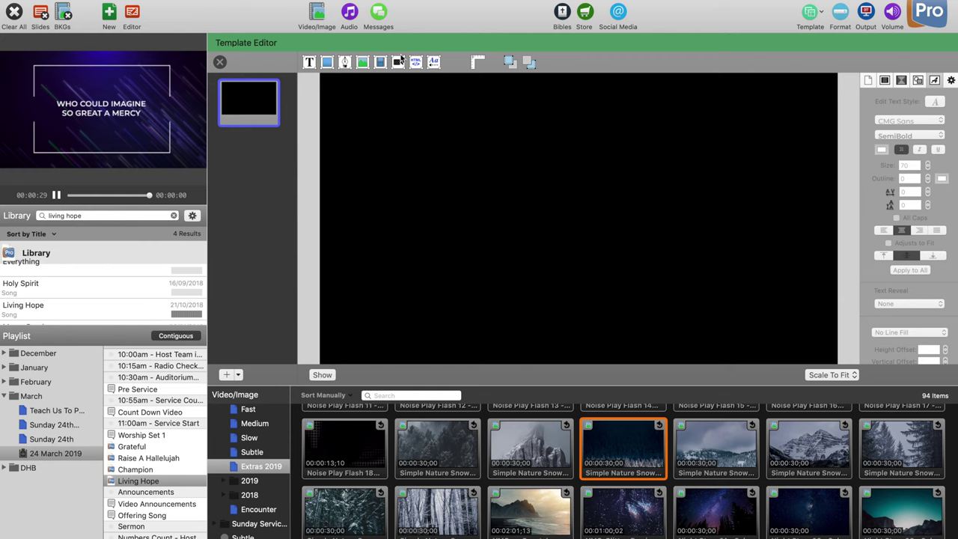
pyautogui.click(310, 63)
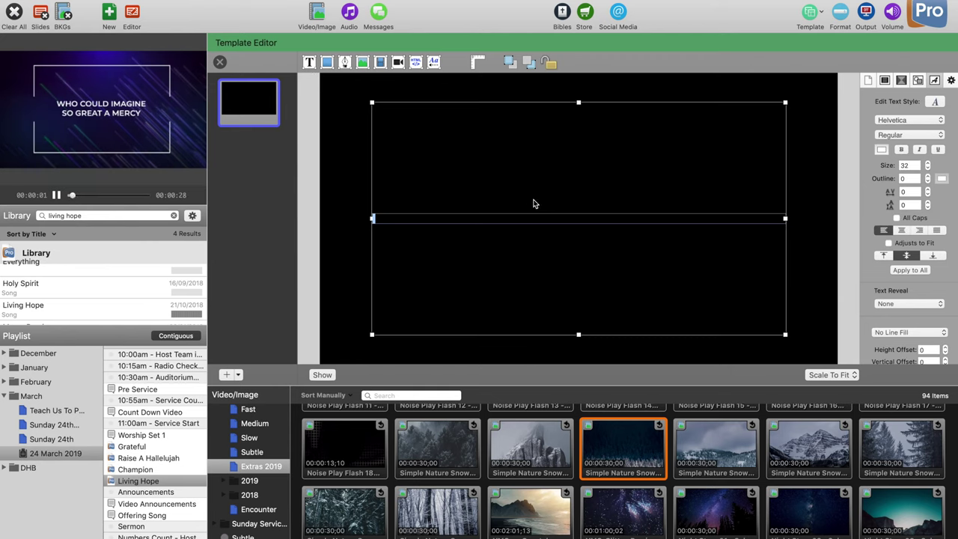
pyautogui.write('T')
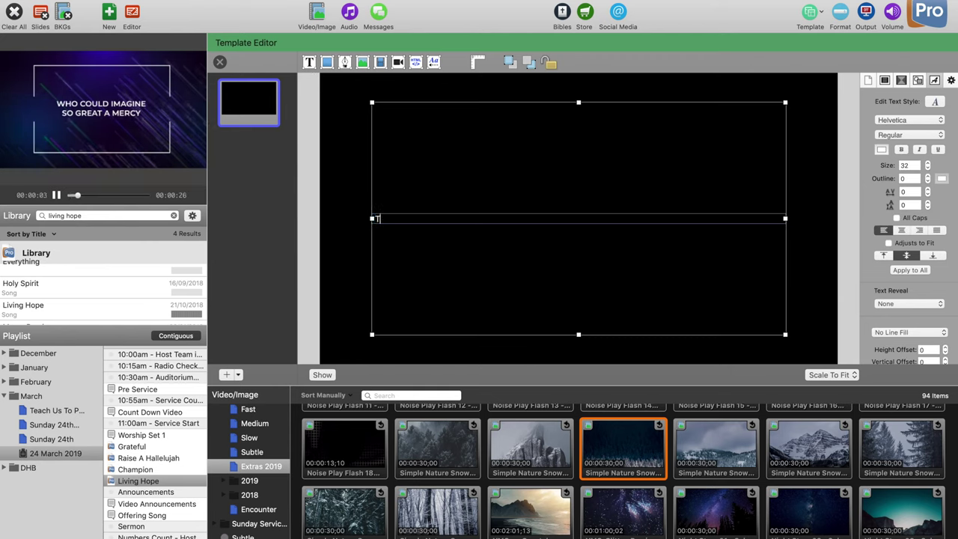
pyautogui.write('EST')
pyautogui.press('Return')
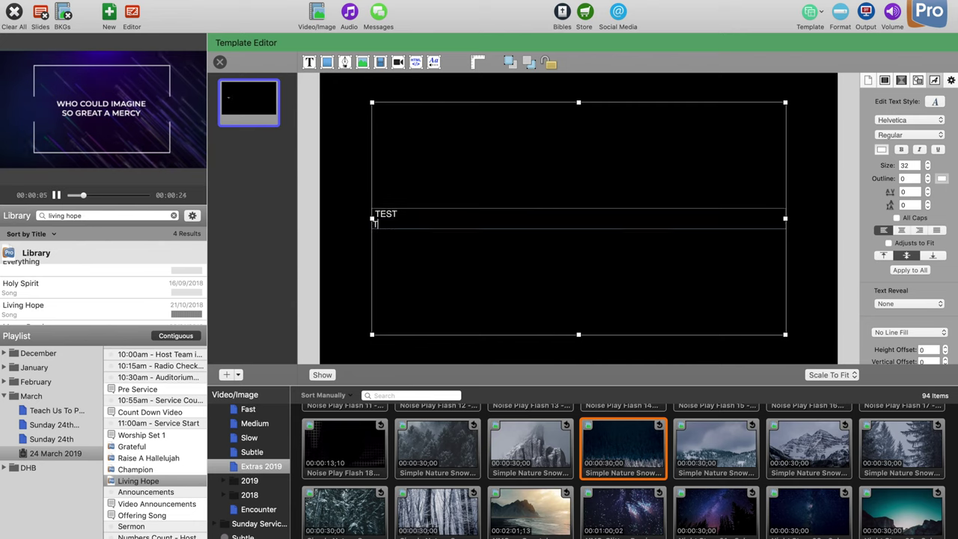
pyautogui.write('TEST')
pyautogui.press('Return')
pyautogui.write('TES')
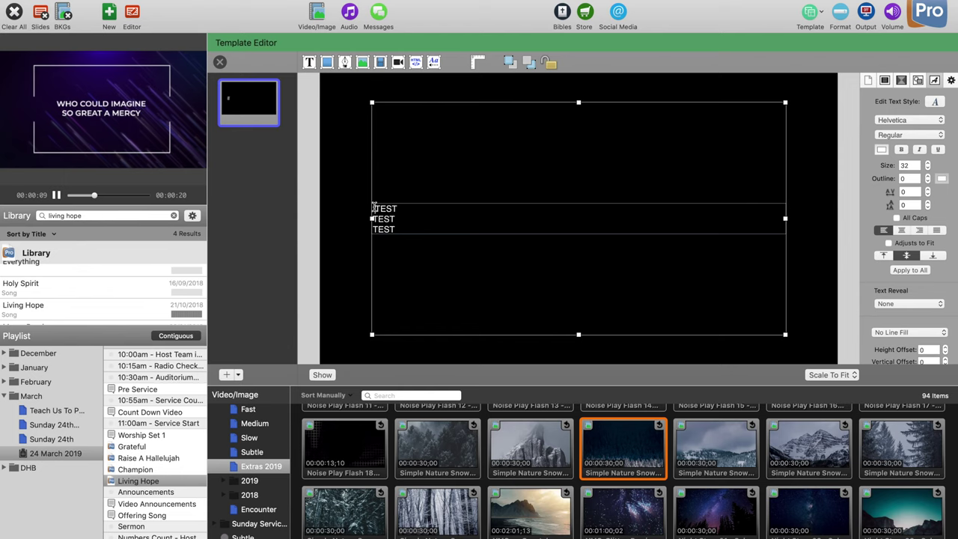
pyautogui.click(409, 218)
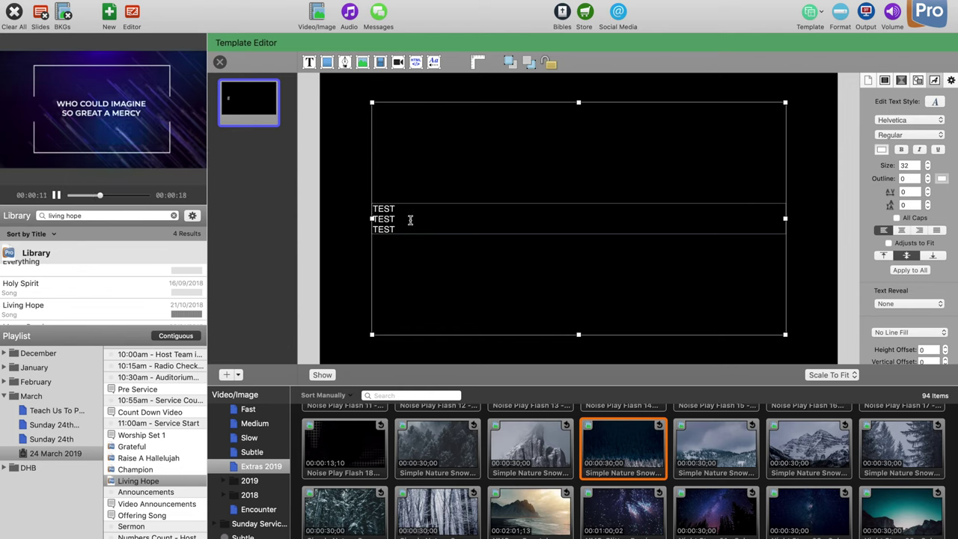
# Step: Centre all the TEST lines and set their font size to 72
pyautogui.press('super+a')
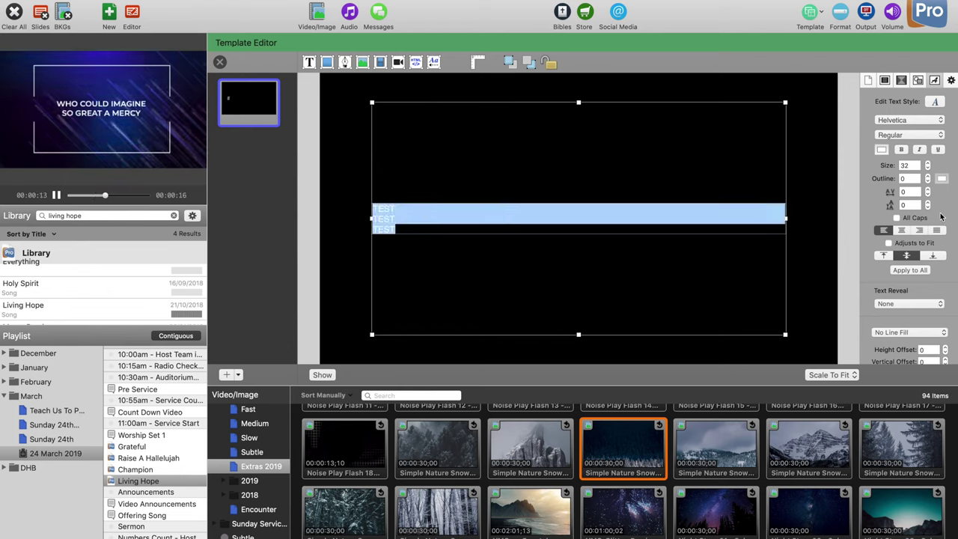
pyautogui.click(902, 230)
pyautogui.click(908, 166)
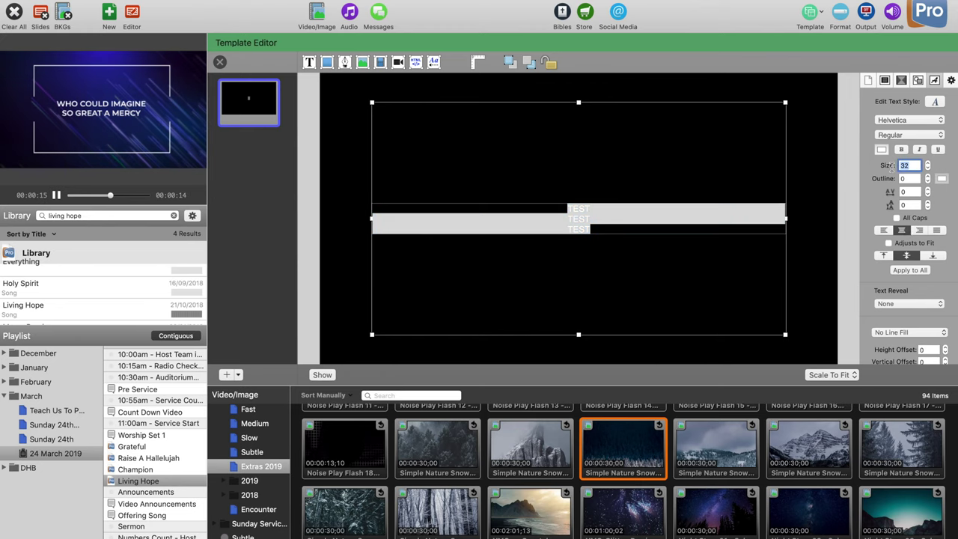
pyautogui.write('72')
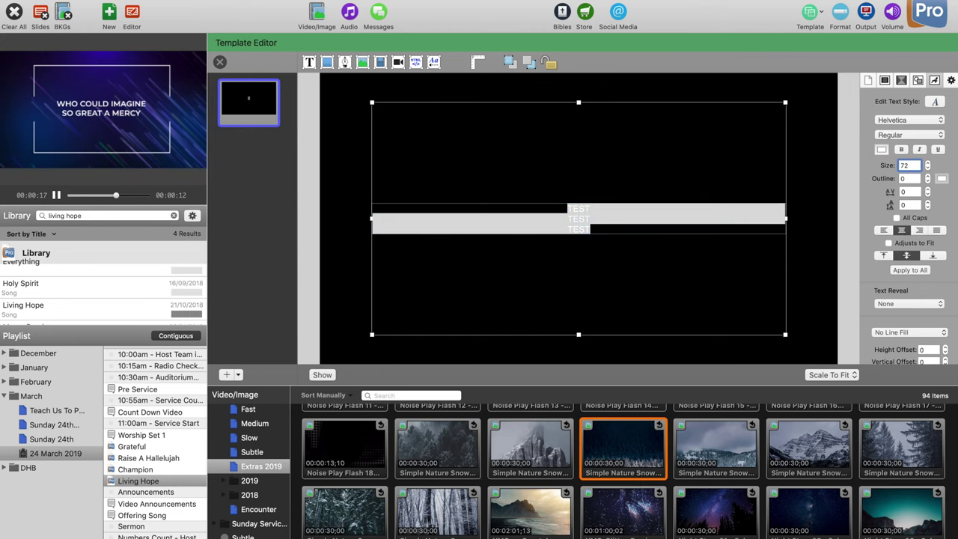
pyautogui.press('Return')
# Step: Set the text font to CMG Sans in the Bold Italic style
pyautogui.click(902, 121)
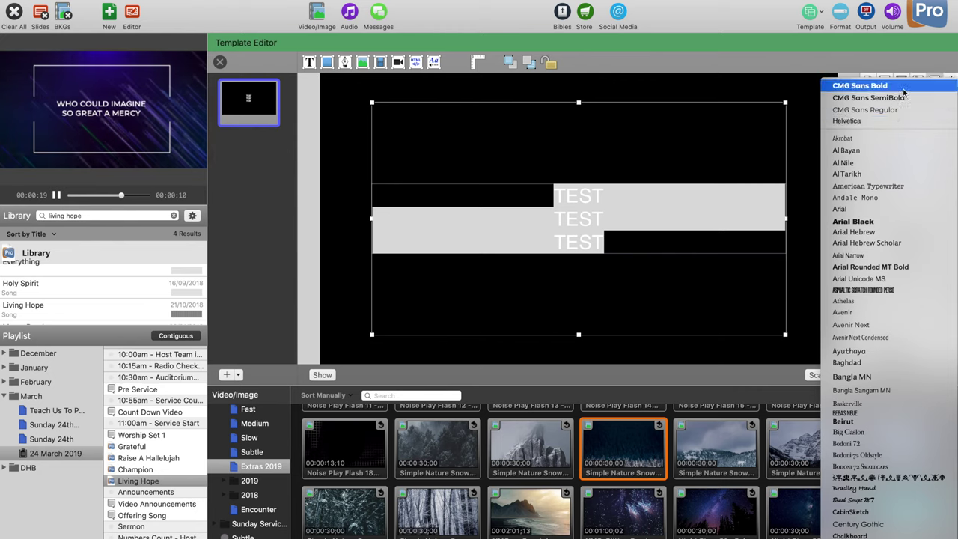
pyautogui.click(902, 88)
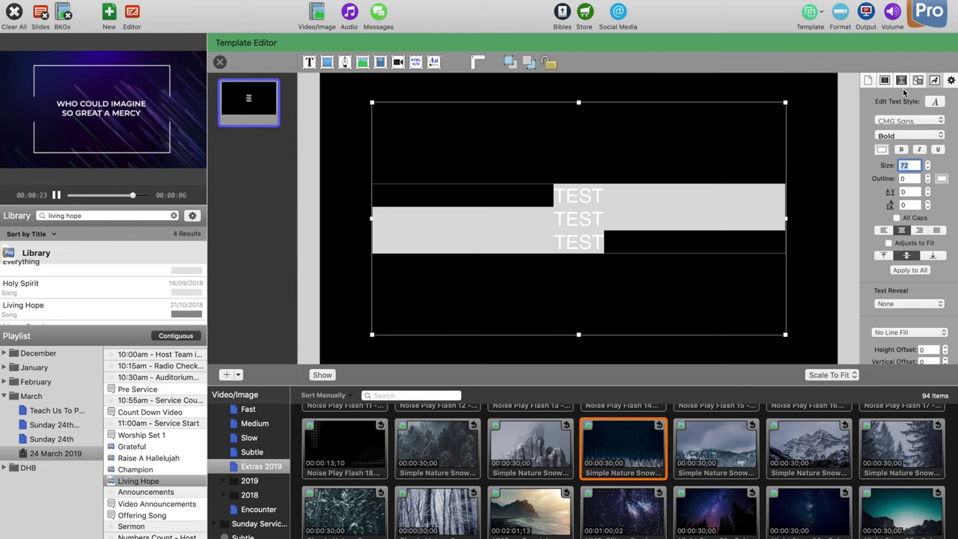
pyautogui.click(722, 183)
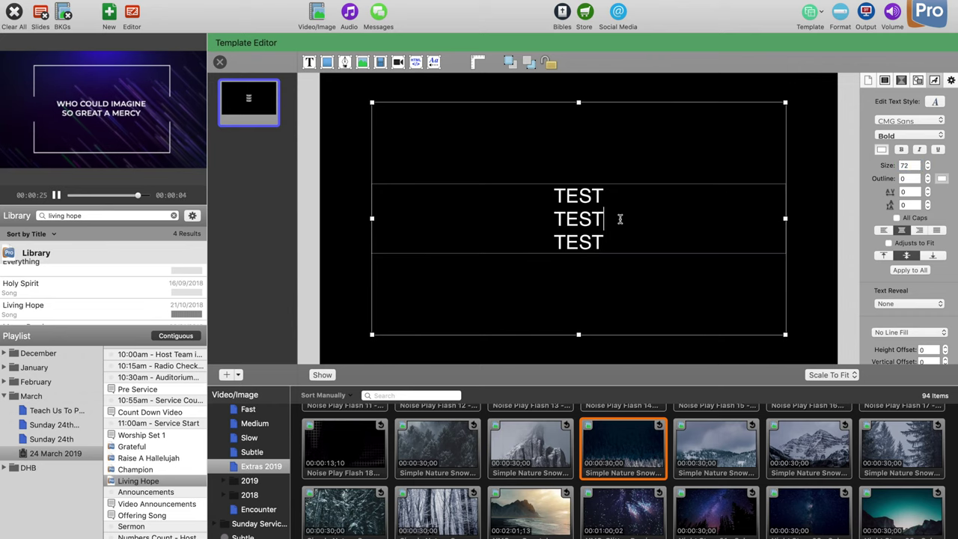
pyautogui.press('super+a')
pyautogui.click(897, 121)
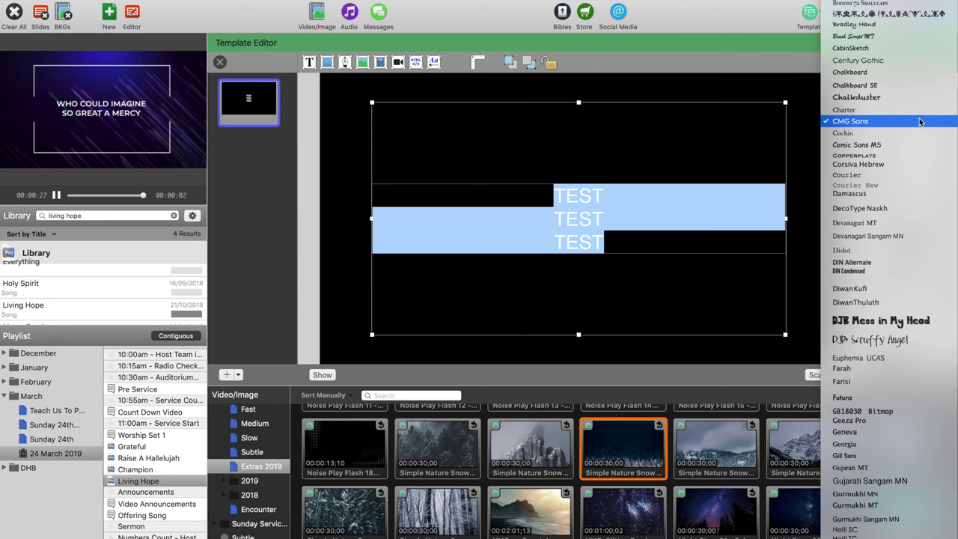
pyautogui.click(895, 122)
pyautogui.click(907, 132)
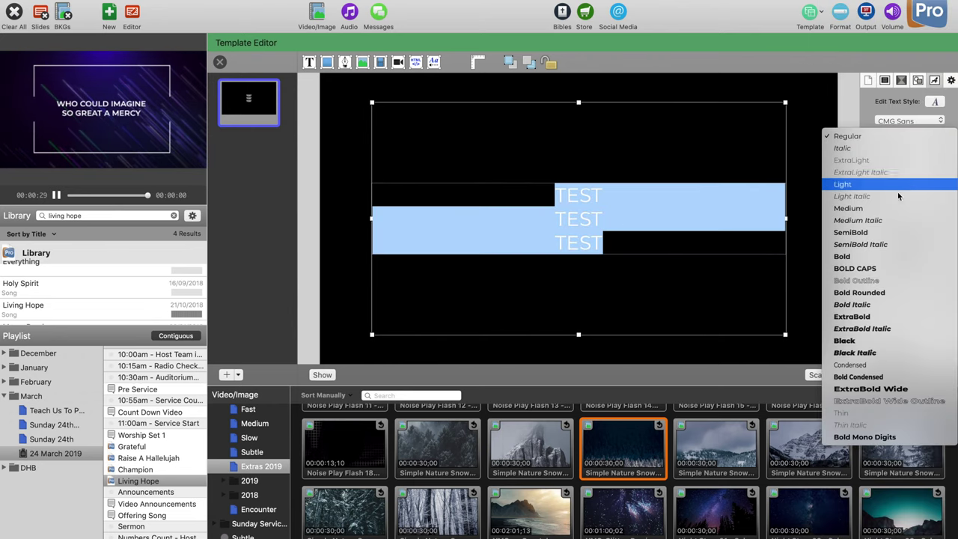
pyautogui.click(883, 256)
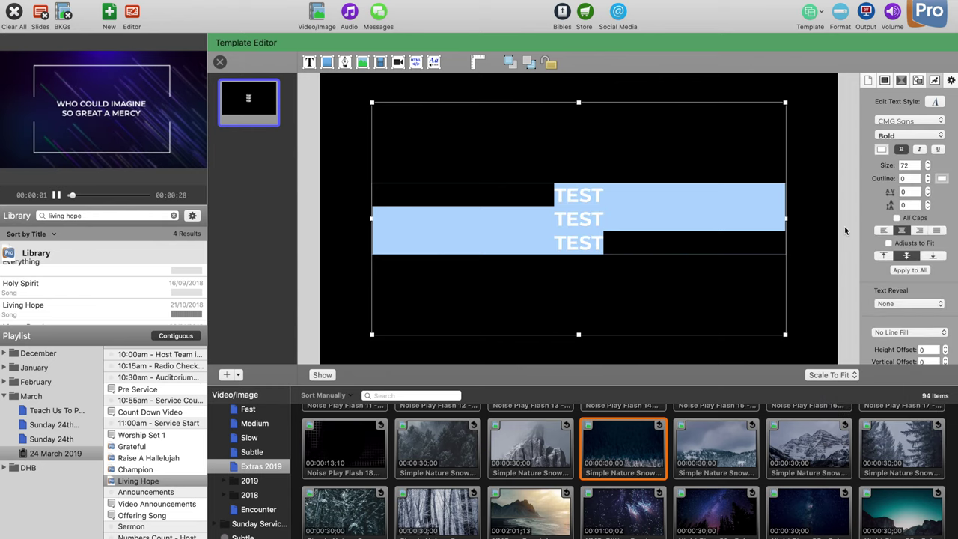
pyautogui.click(914, 136)
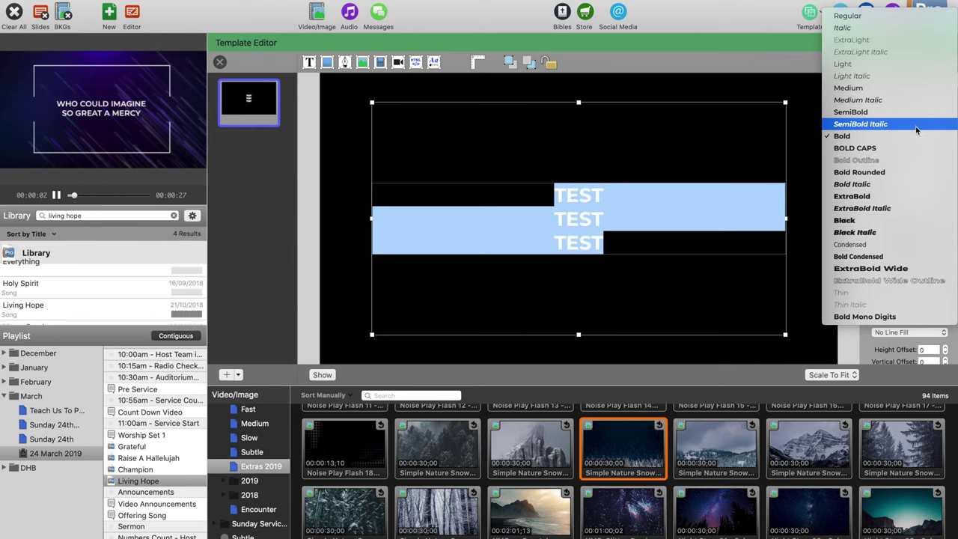
pyautogui.click(895, 187)
pyautogui.click(829, 213)
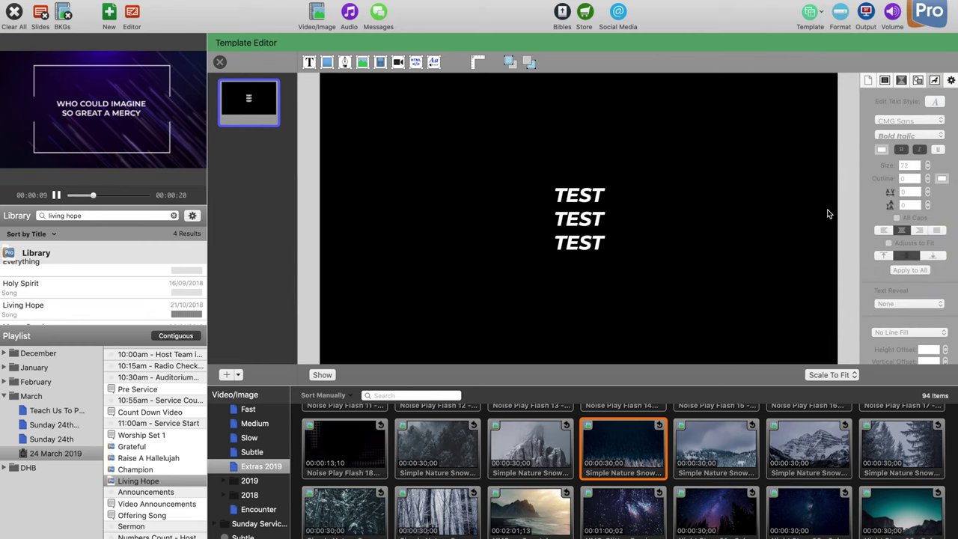
pyautogui.click(555, 227)
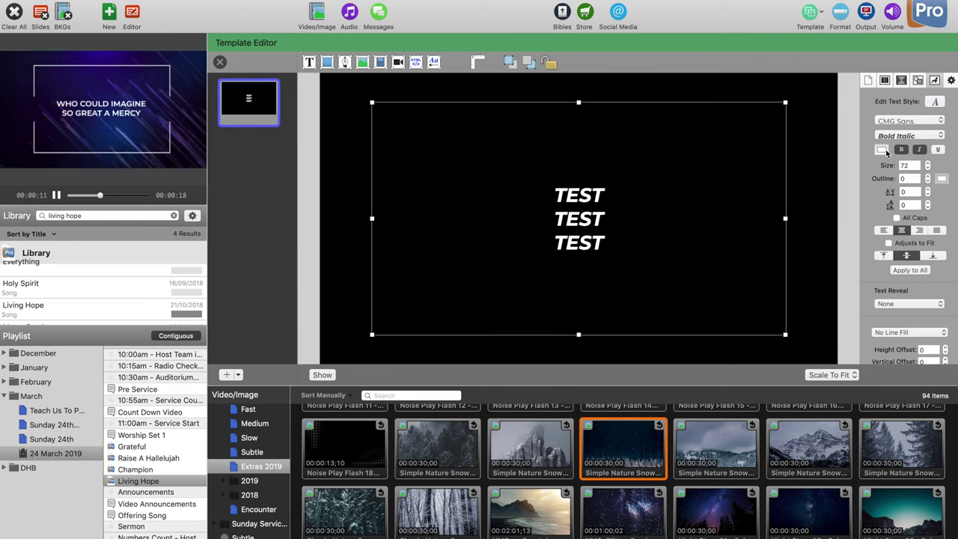
pyautogui.click(884, 80)
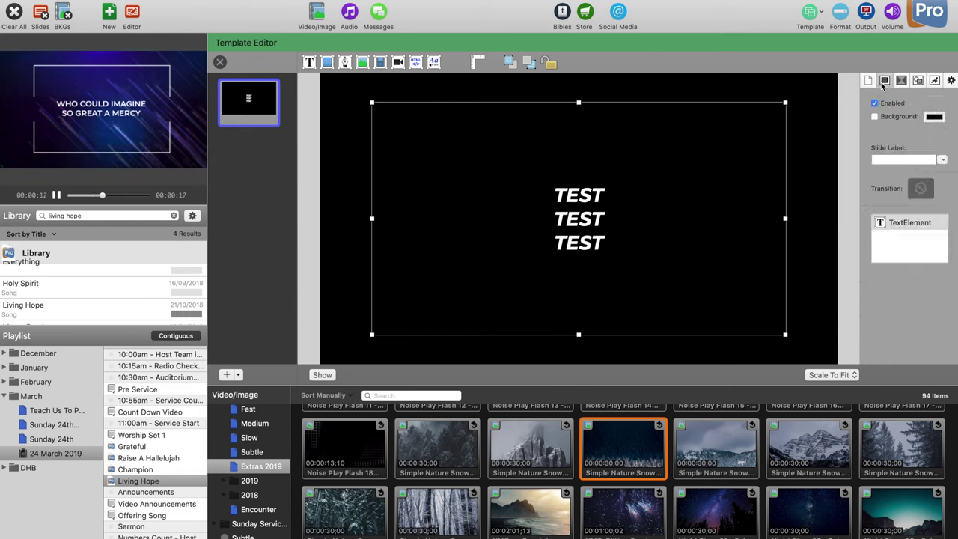
# Step: Label the template slide Plain Text and turn on All Caps
pyautogui.click(895, 159)
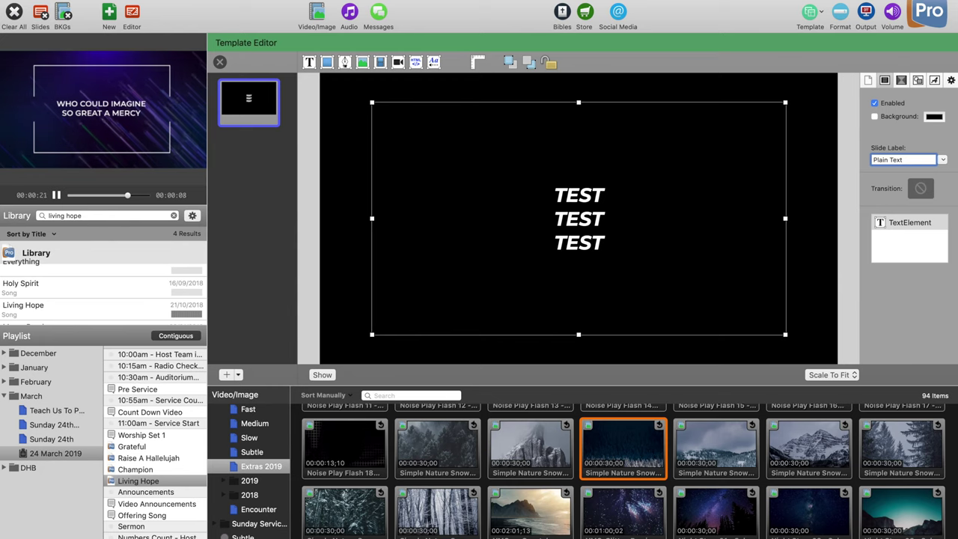
pyautogui.click(932, 82)
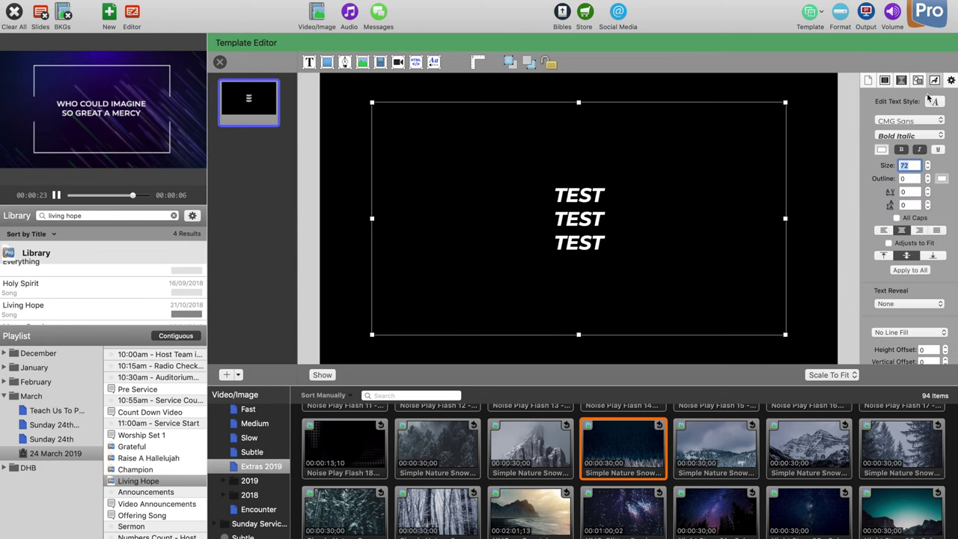
pyautogui.click(898, 218)
# Step: Select all the TEST text and turn on Adjusts to Fit
pyautogui.click(594, 217)
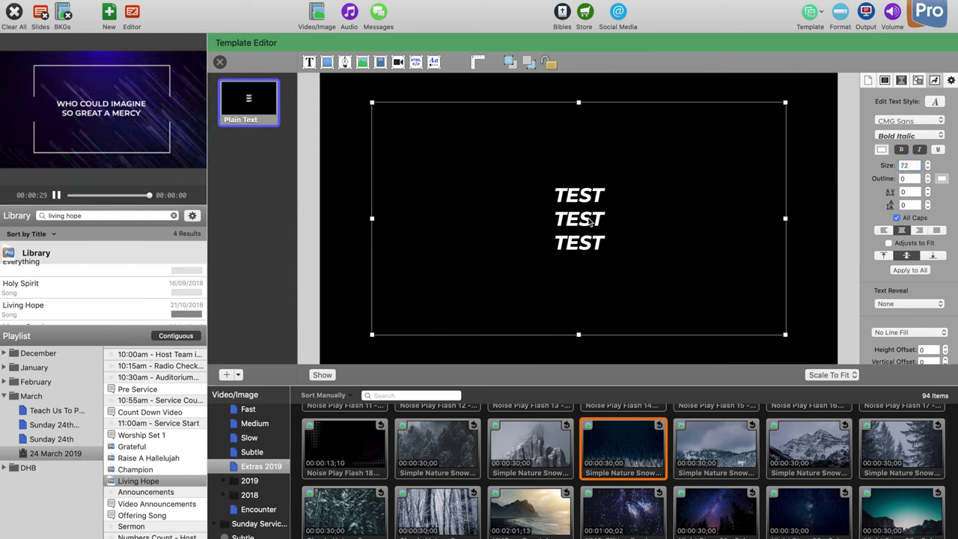
pyautogui.click(589, 218)
pyautogui.press('super+a')
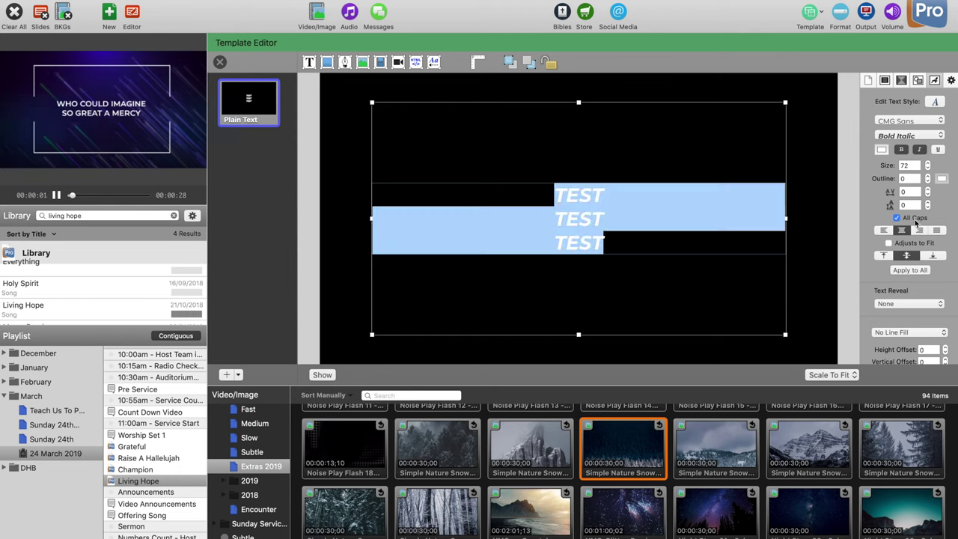
pyautogui.click(889, 245)
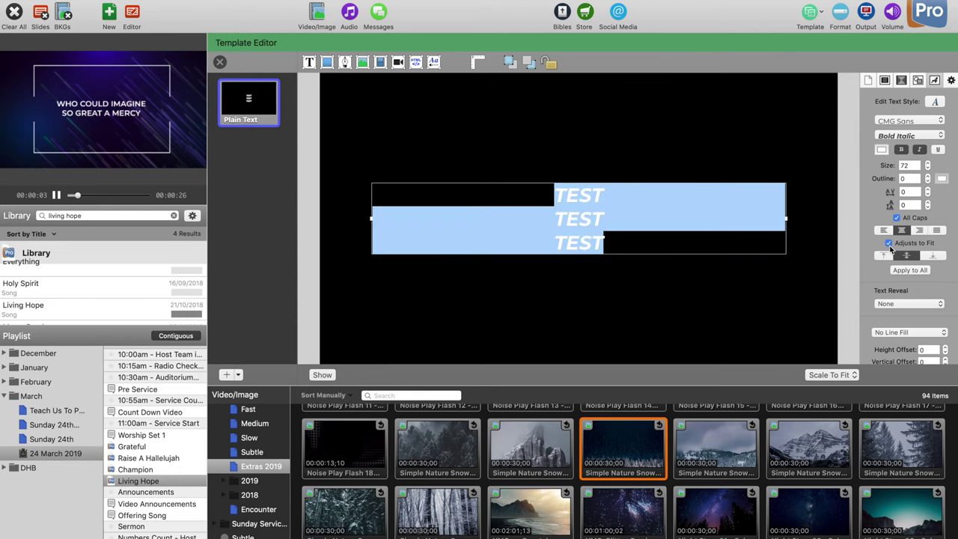
pyautogui.click(826, 196)
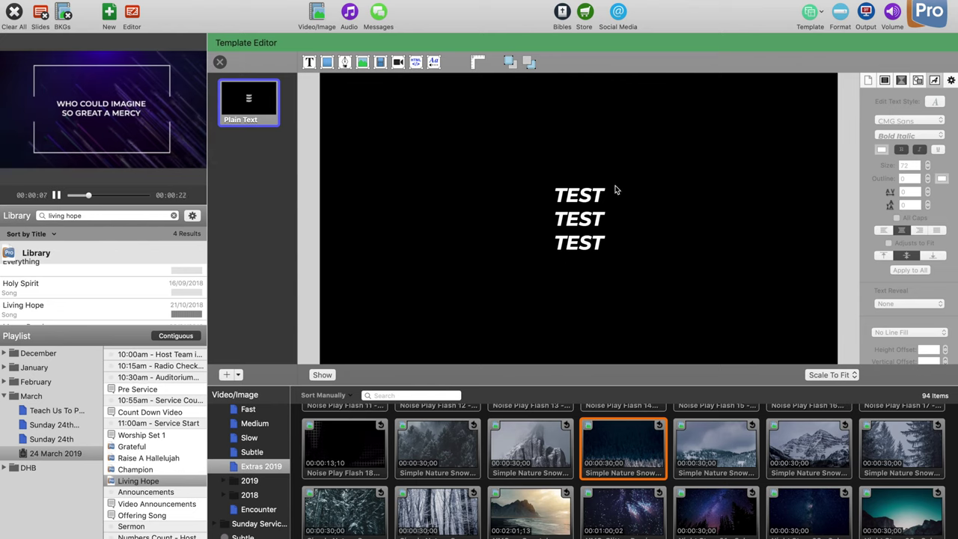
pyautogui.click(585, 202)
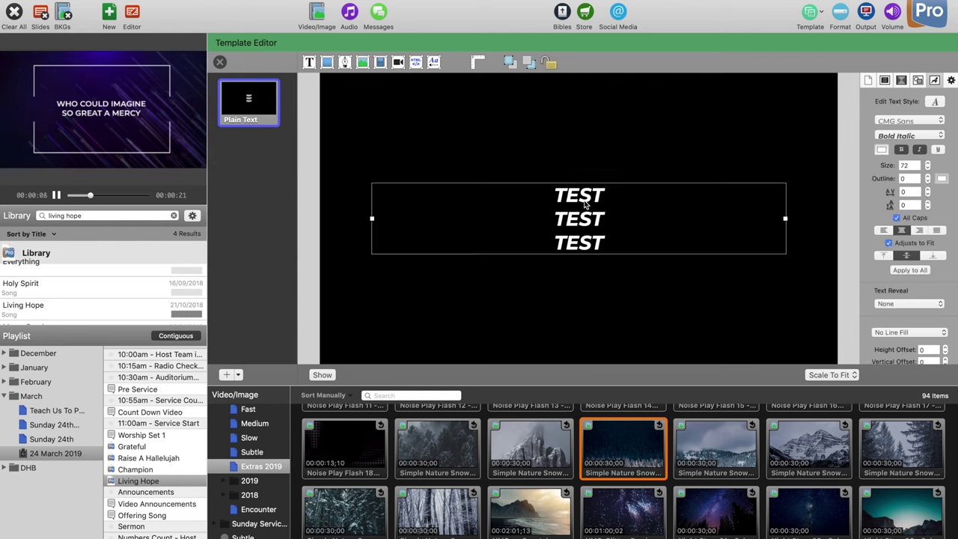
# Step: Copy the Plain Text template and paste two duplicates, selecting the second
pyautogui.rightClick(257, 118)
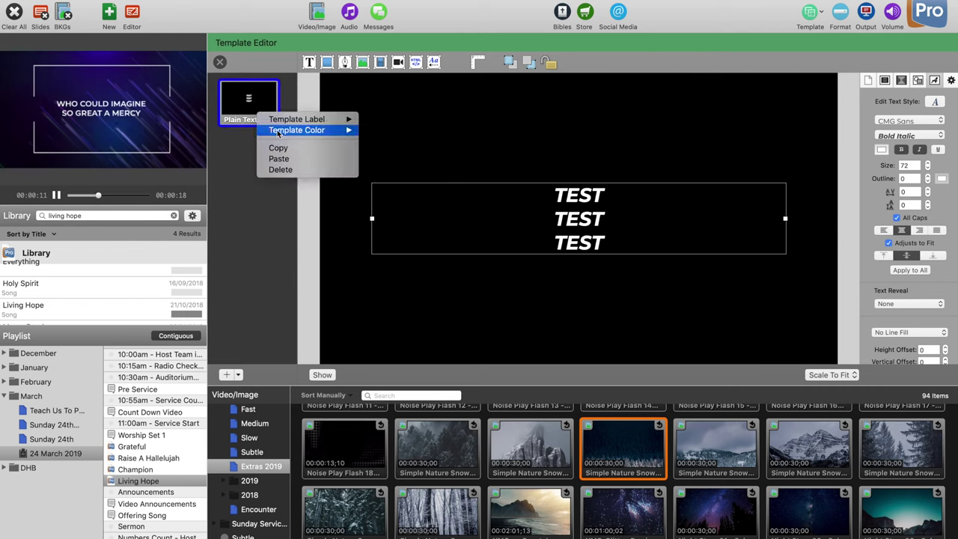
pyautogui.click(291, 148)
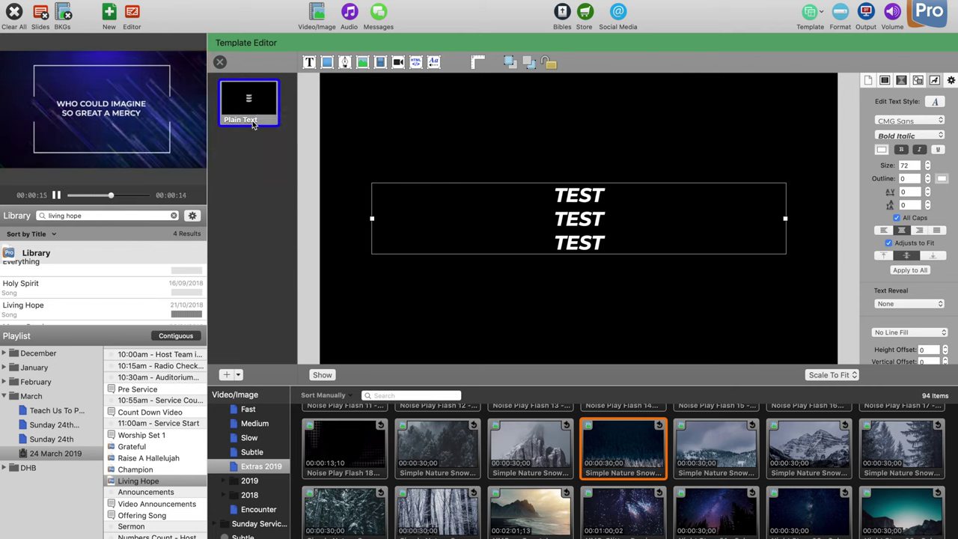
pyautogui.rightClick(253, 120)
pyautogui.click(278, 164)
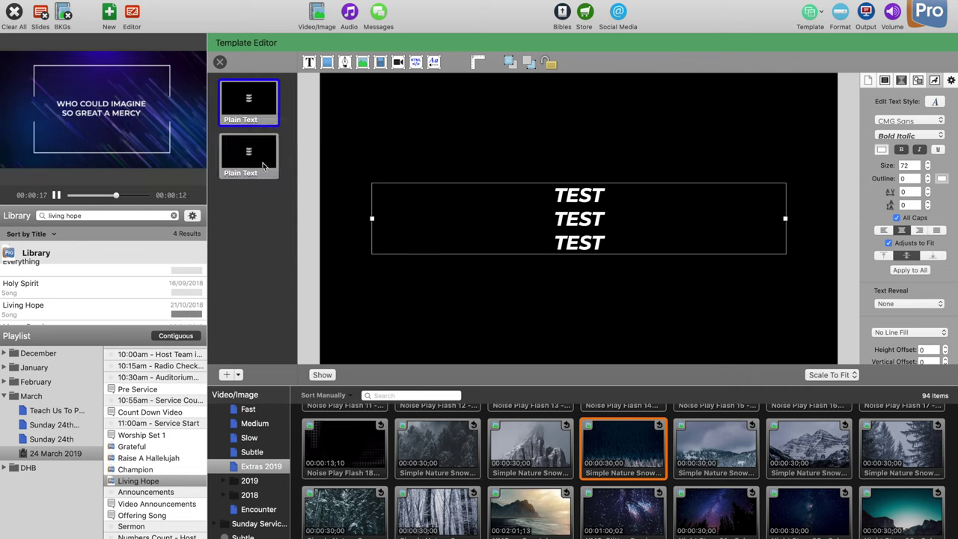
pyautogui.rightClick(264, 165)
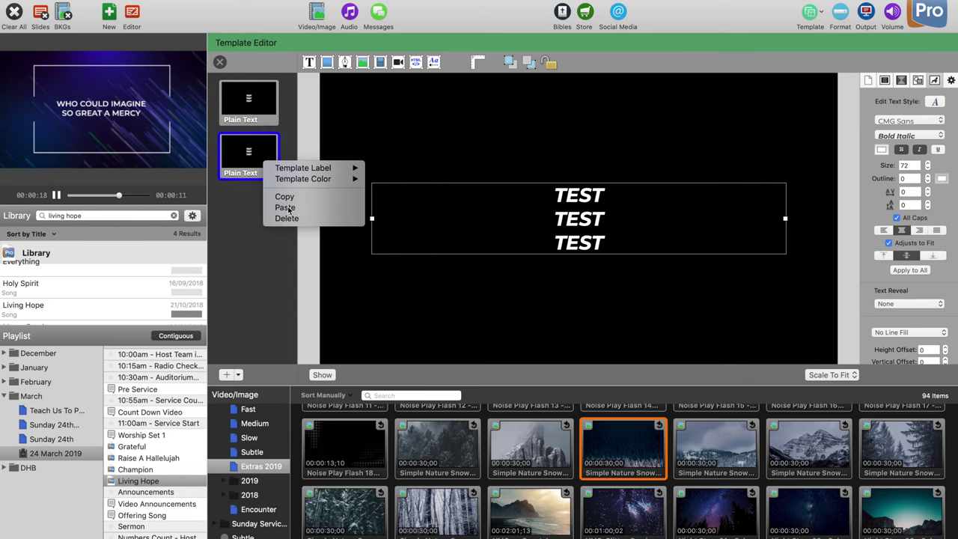
pyautogui.click(280, 209)
pyautogui.click(259, 166)
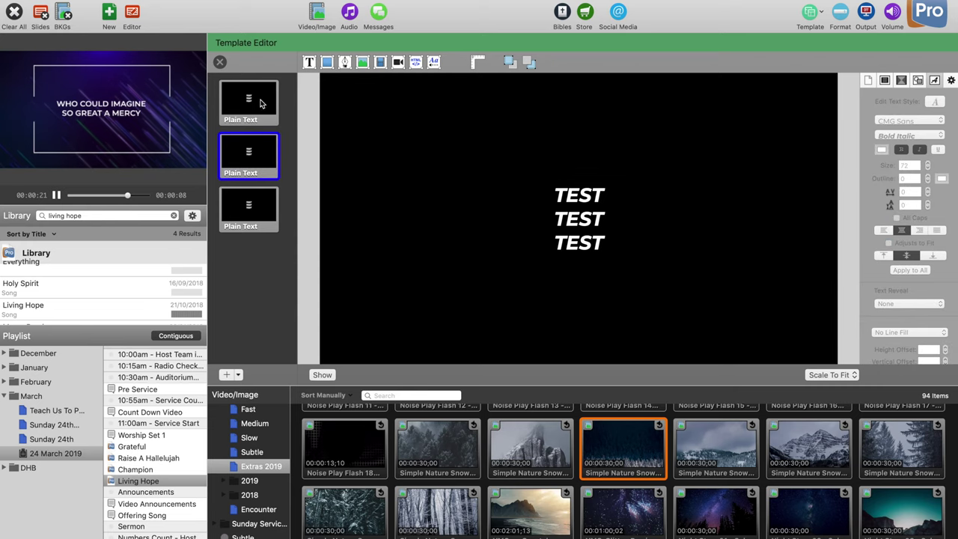
# Step: Delete the third TEST line and select the remaining two lines
pyautogui.doubleClick(591, 241)
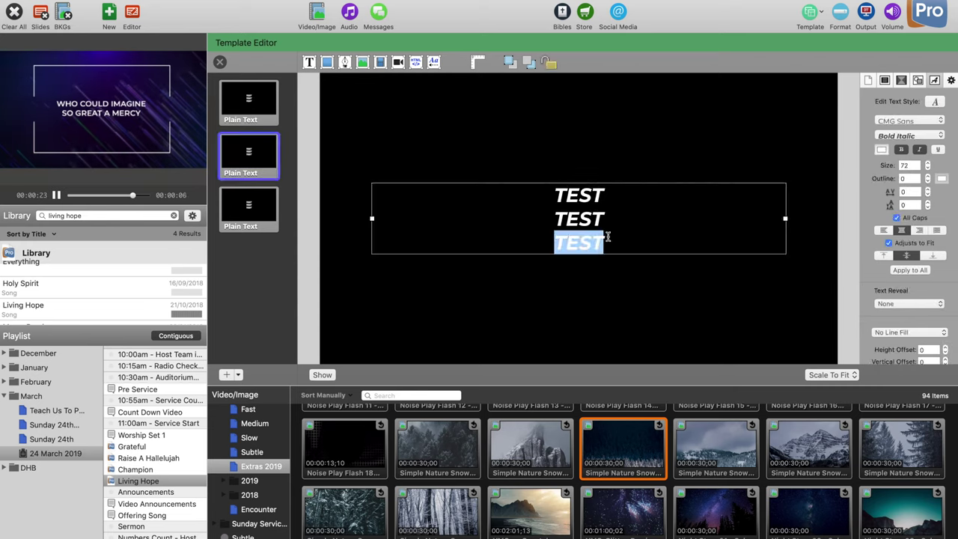
pyautogui.click(608, 241)
pyautogui.press('BackSpace')
pyautogui.press('BackSpace')
pyautogui.press('BackSpace')
pyautogui.press('BackSpace')
pyautogui.press('BackSpace')
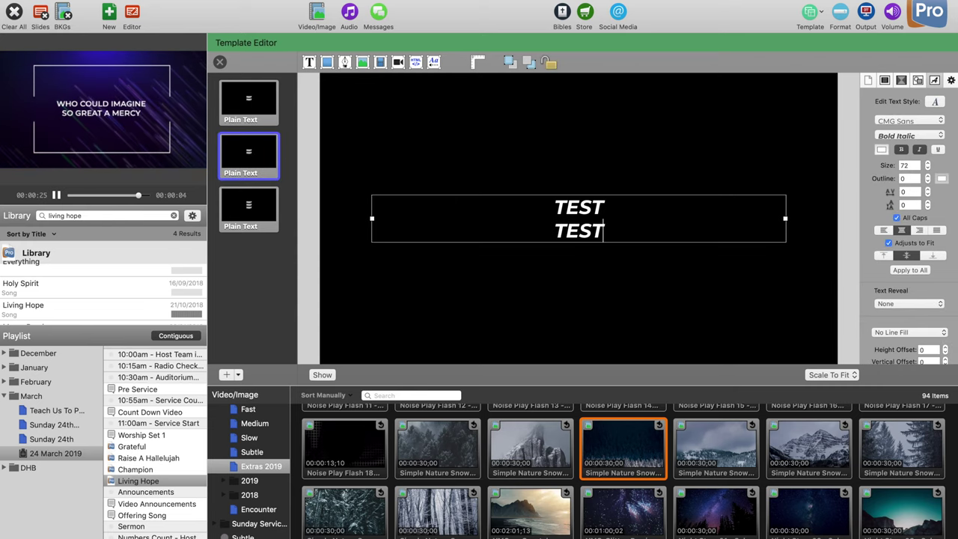
pyautogui.press('super+a')
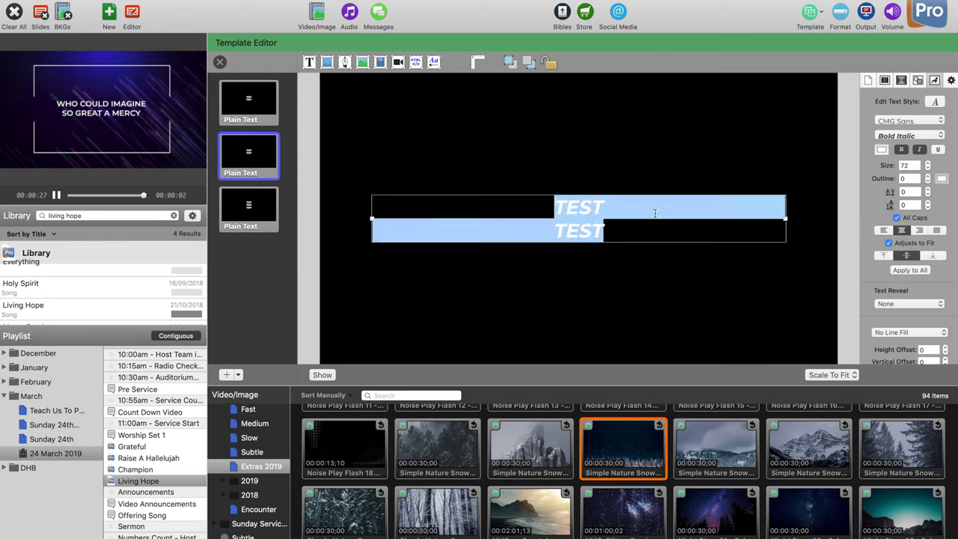
# Step: Set the TEST text's font style to Regular weight
pyautogui.click(920, 136)
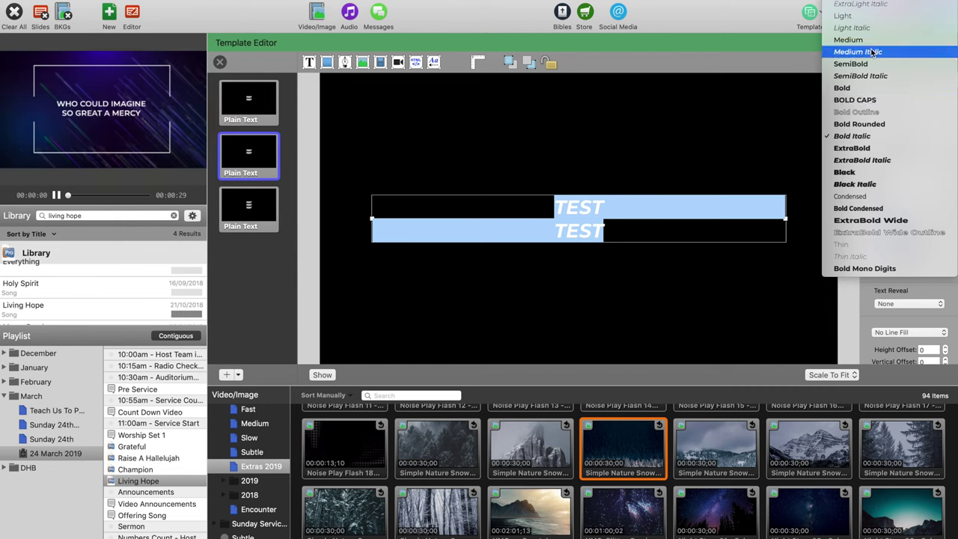
pyautogui.click(855, 7)
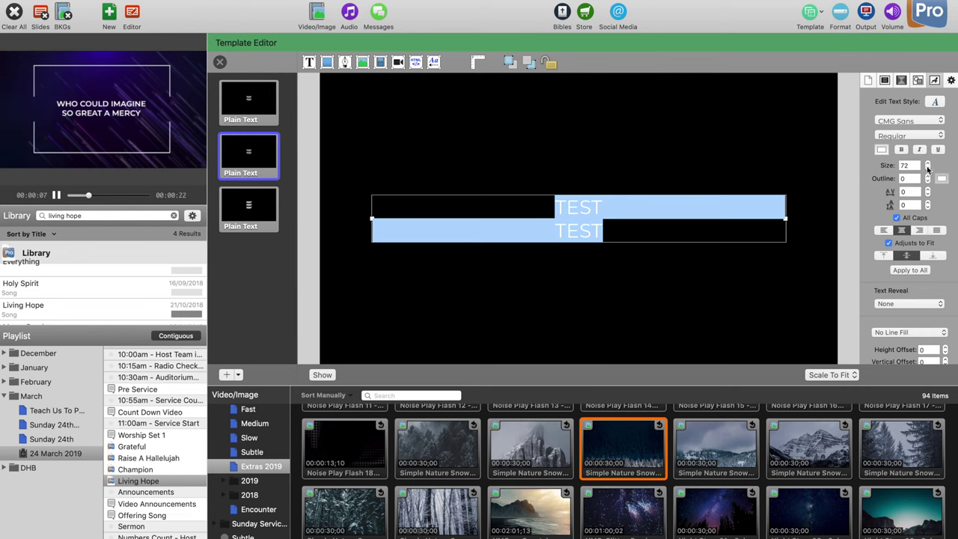
pyautogui.scroll(-2, 917, 177)
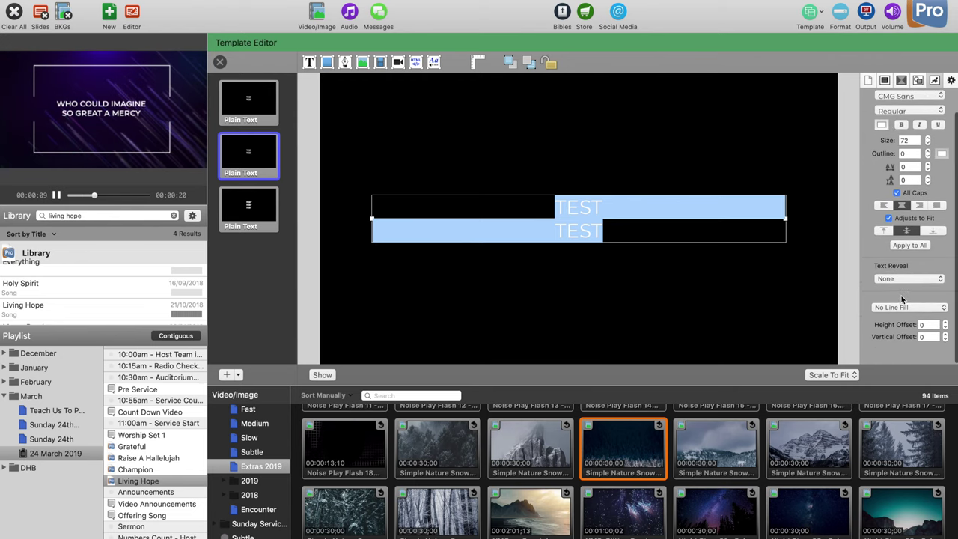
pyautogui.click(733, 233)
pyautogui.click(664, 181)
pyautogui.click(592, 217)
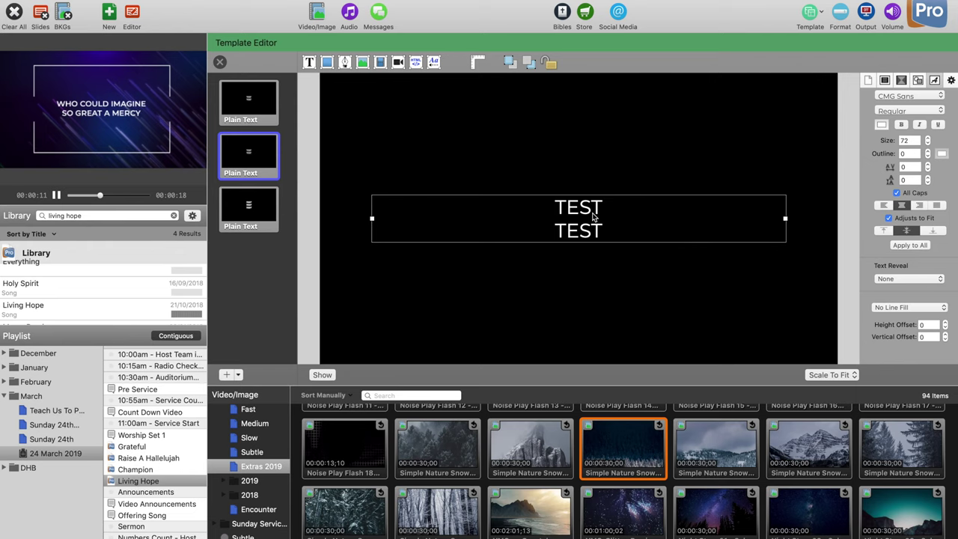
# Step: Turn on a Color Line Fill behind the TEST text
pyautogui.click(891, 307)
pyautogui.click(893, 320)
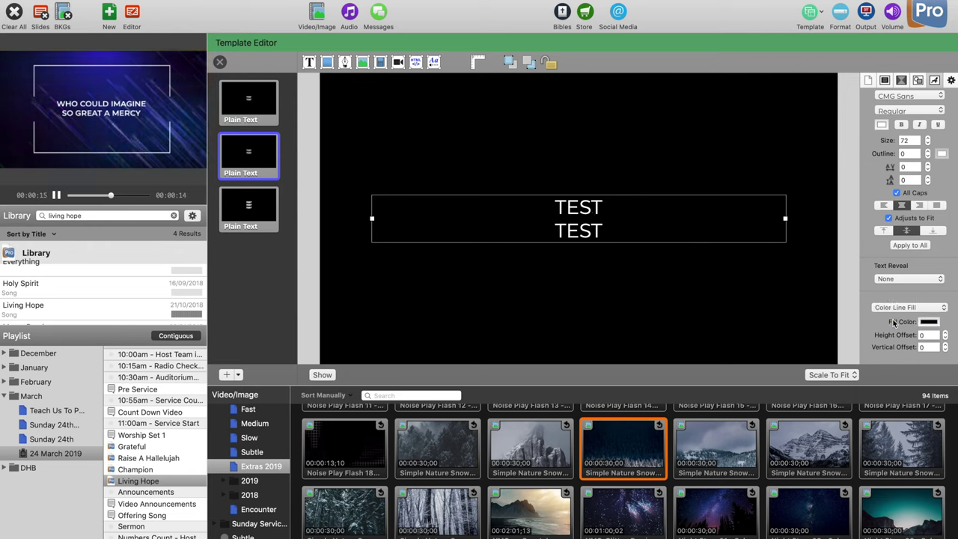
pyautogui.click(676, 186)
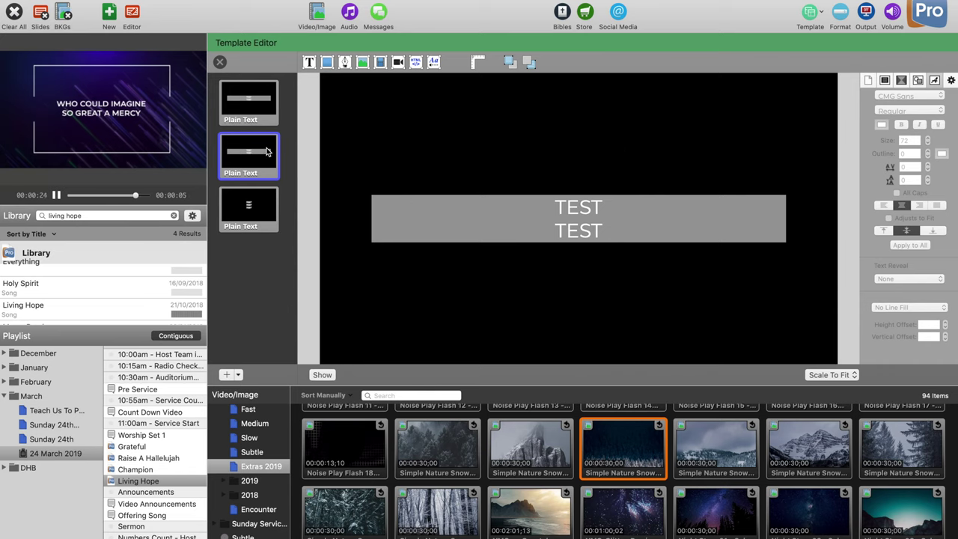
# Step: Set the line fill's Height Offset to 40 for a taller band
pyautogui.click(607, 216)
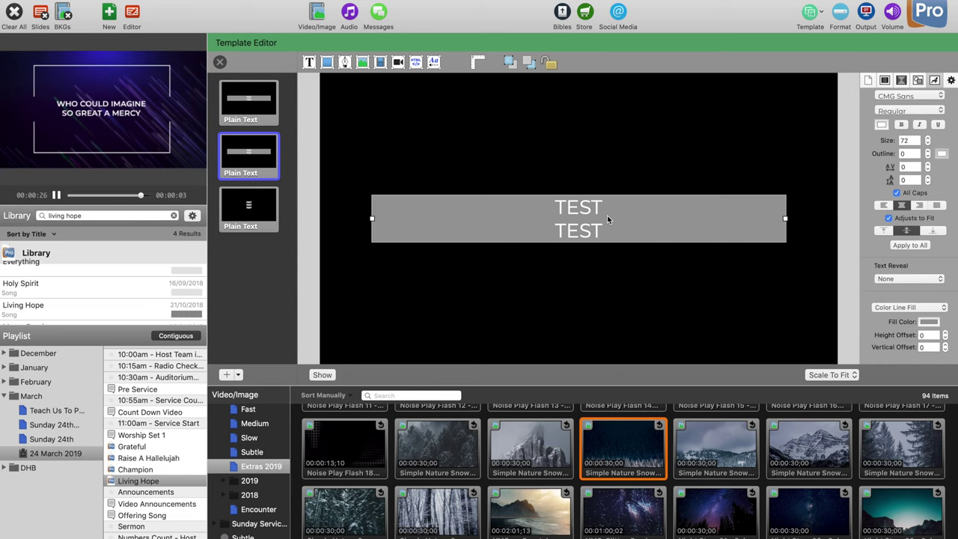
pyautogui.click(928, 334)
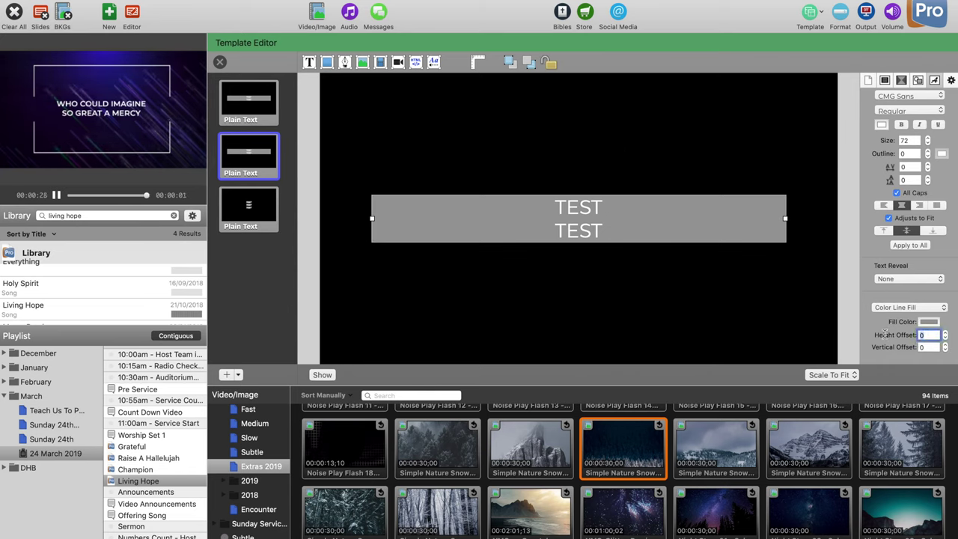
pyautogui.write('30')
pyautogui.press('Return')
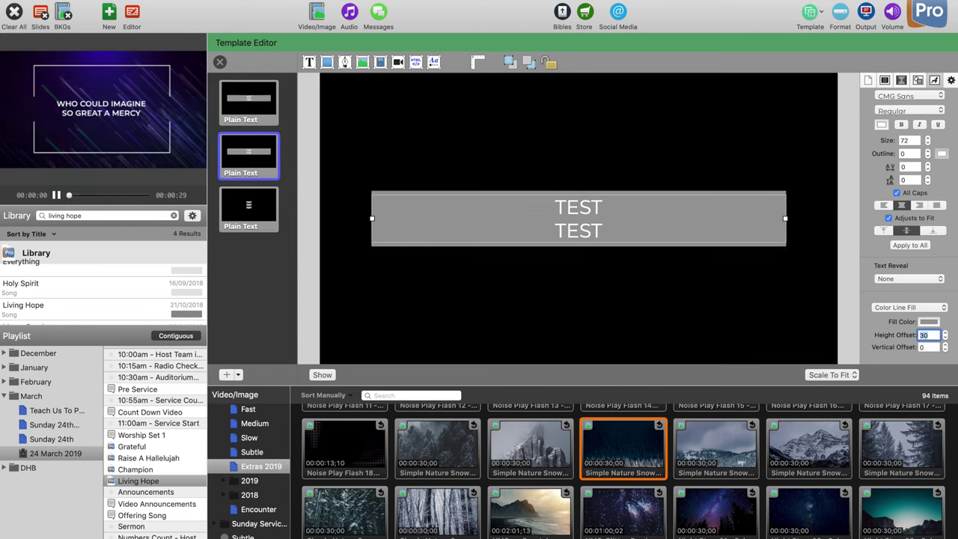
pyautogui.write('40')
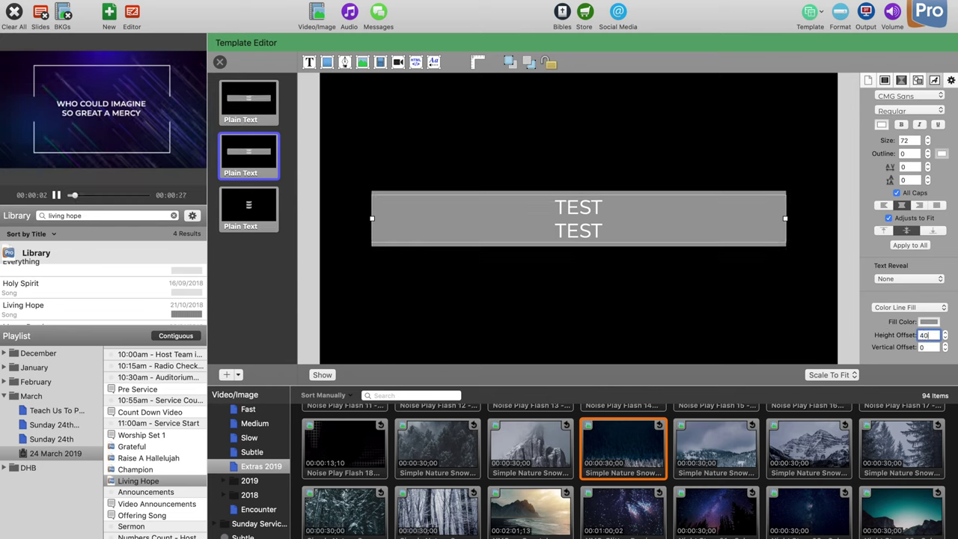
pyautogui.press('Return')
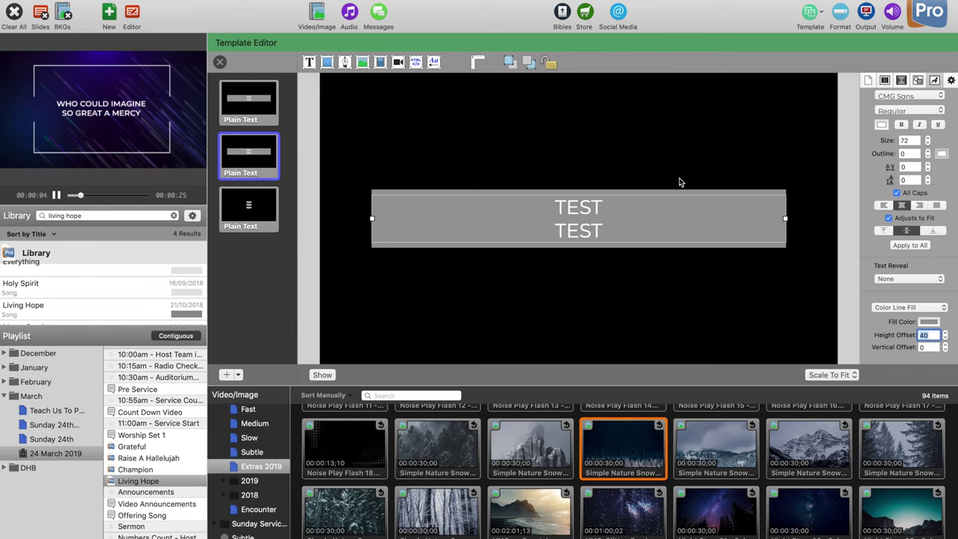
pyautogui.click(679, 181)
# Step: Lower the line fill colour's opacity to about 45%
pyautogui.click(594, 215)
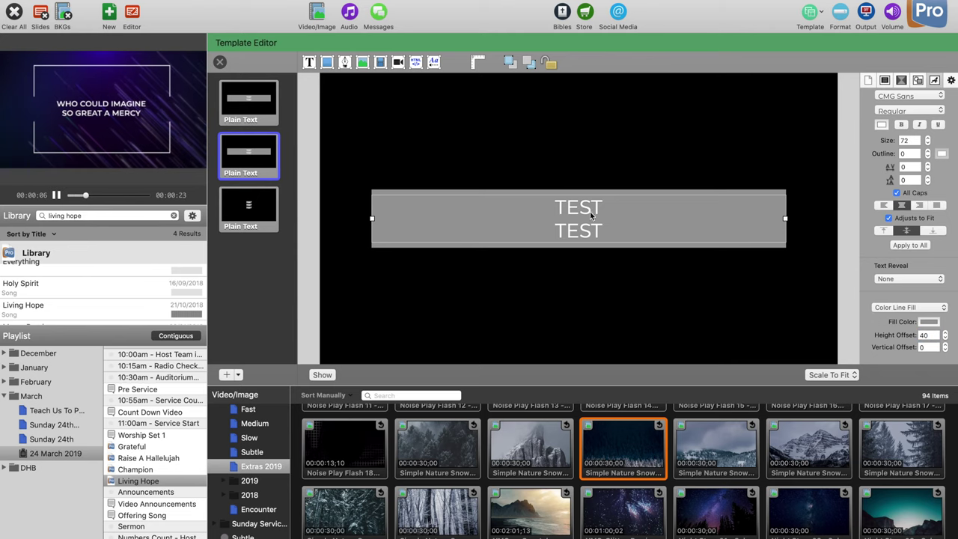
pyautogui.click(935, 322)
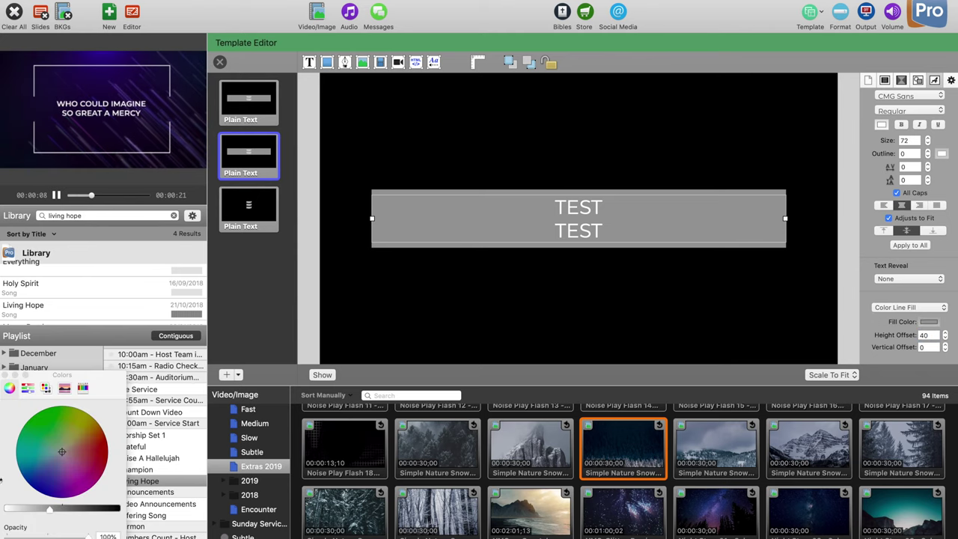
pyautogui.moveTo(88, 537); pyautogui.dragTo(45, 536)
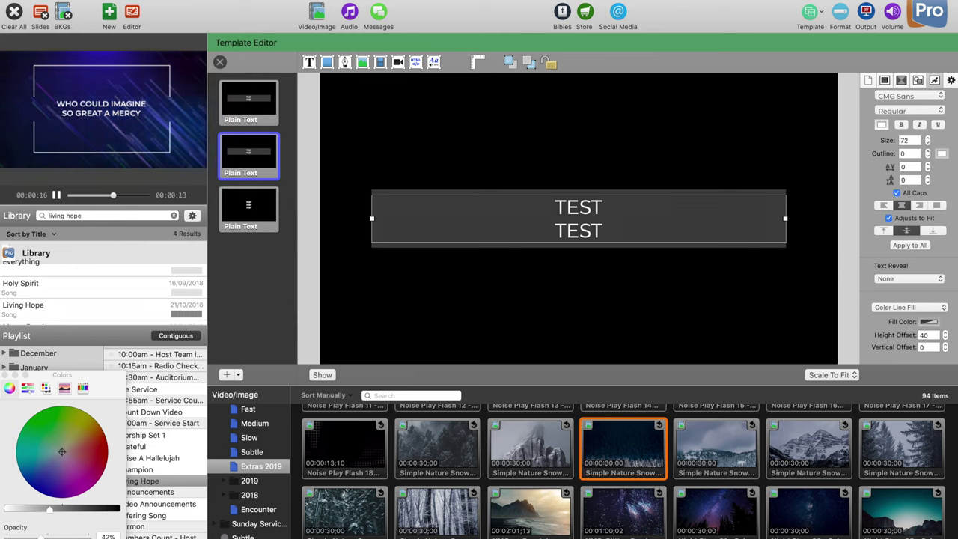
pyautogui.click(5, 375)
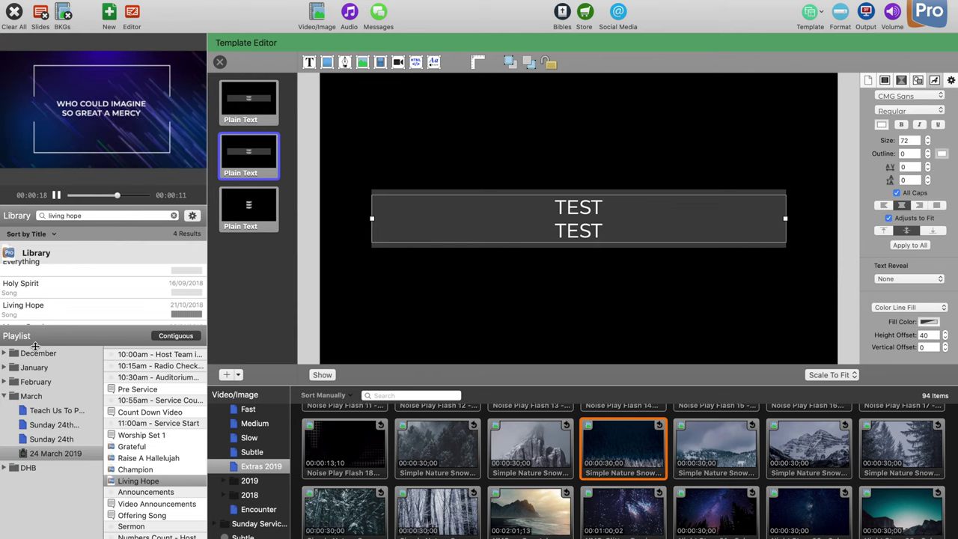
pyautogui.click(220, 63)
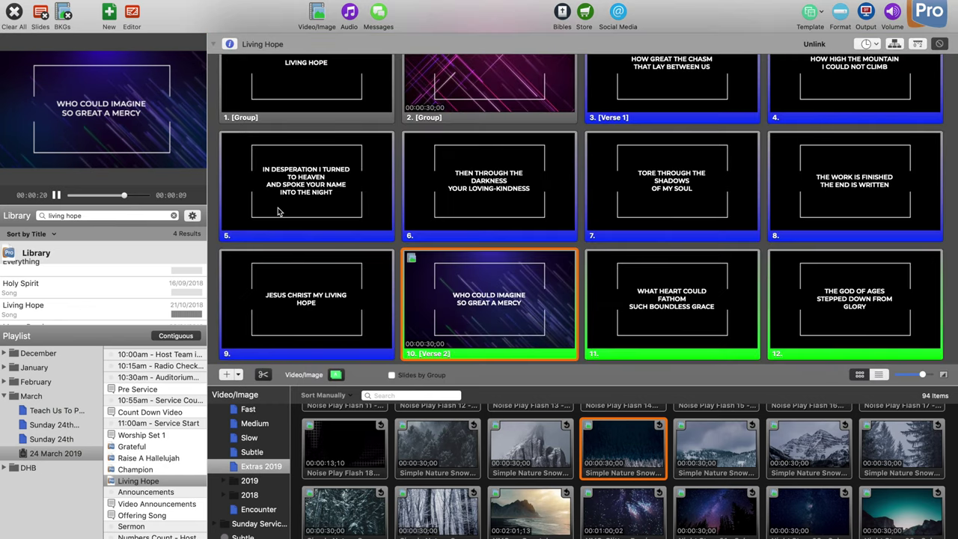
pyautogui.click(819, 15)
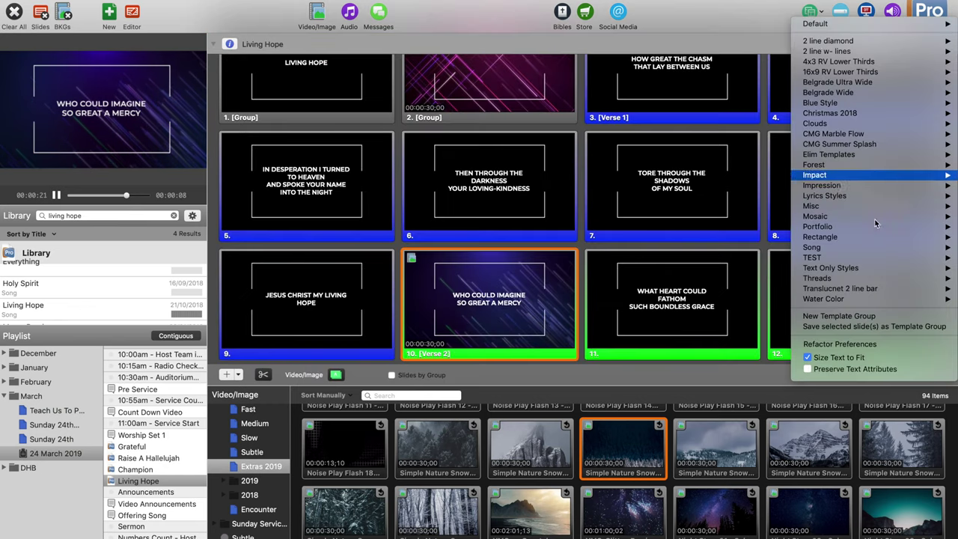
pyautogui.moveTo(886, 258)
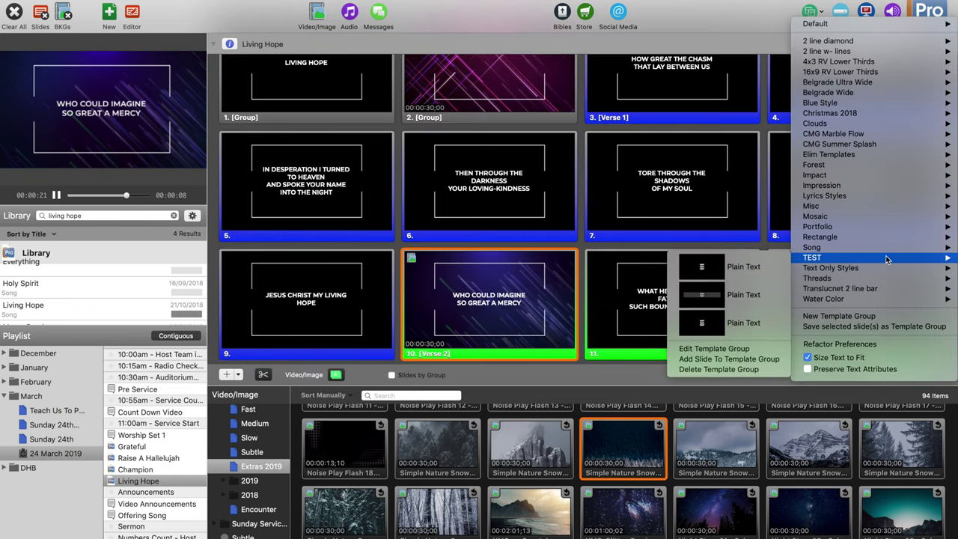
pyautogui.click(767, 349)
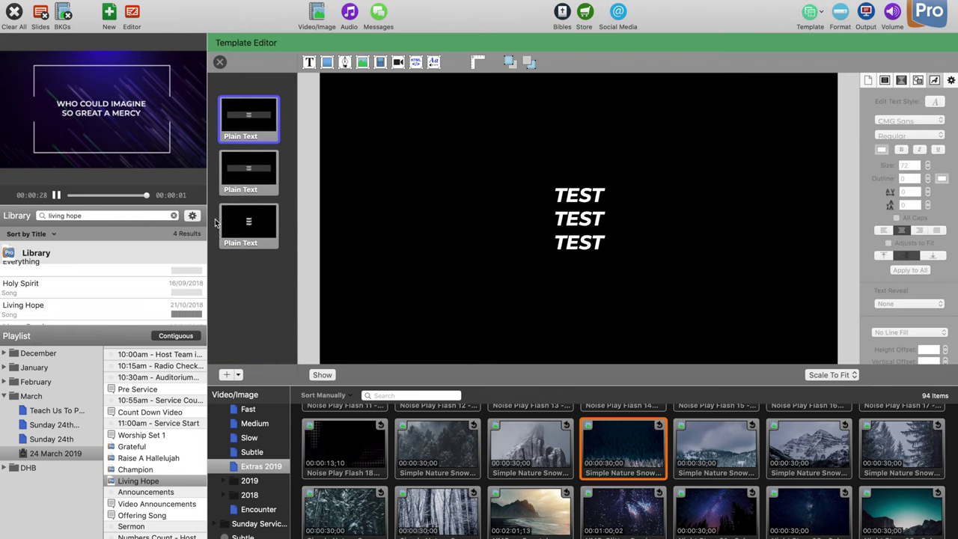
# Step: Compare the three templates and select the TEST text on the first
pyautogui.click(262, 142)
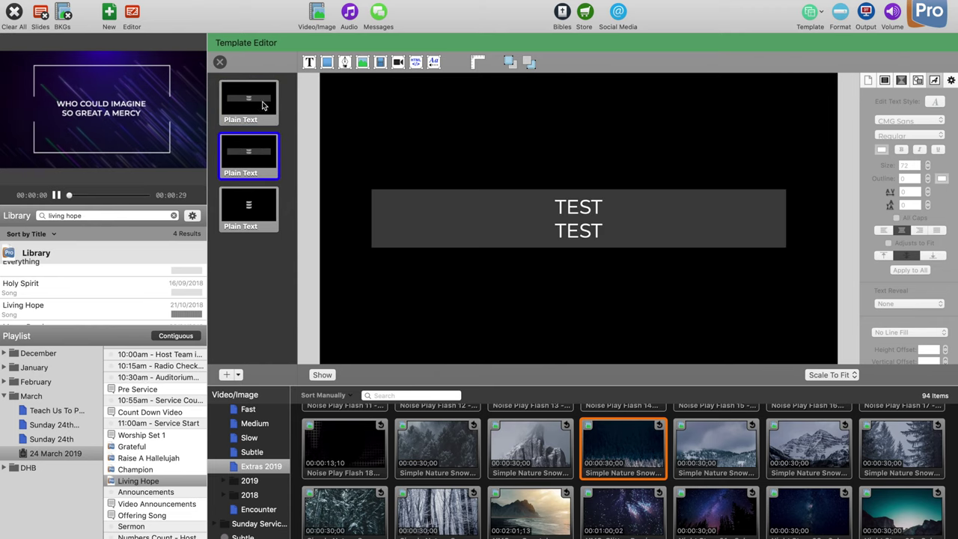
pyautogui.click(262, 104)
pyautogui.click(252, 172)
pyautogui.click(252, 214)
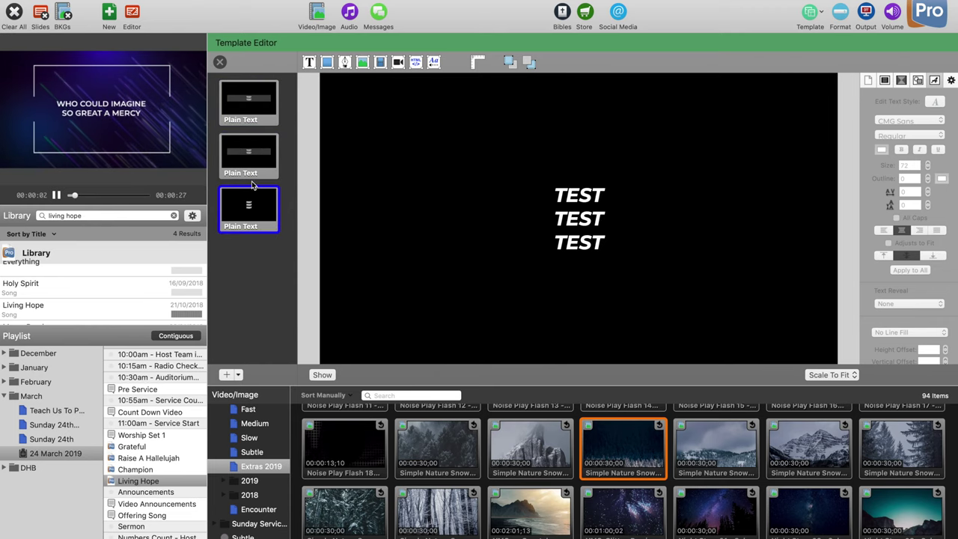
pyautogui.click(255, 152)
pyautogui.click(259, 112)
pyautogui.click(540, 214)
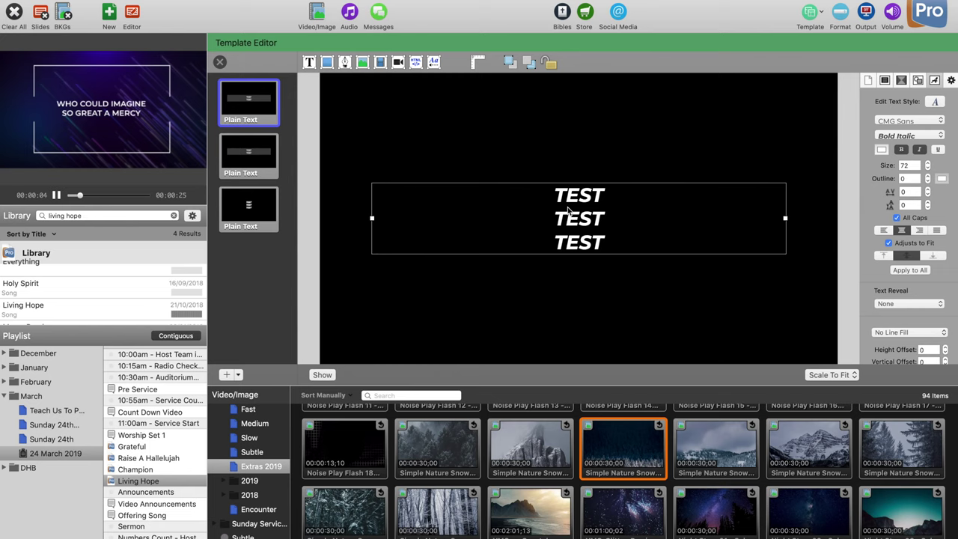
# Step: Change the second template's Slide Label to Background fill
pyautogui.click(264, 136)
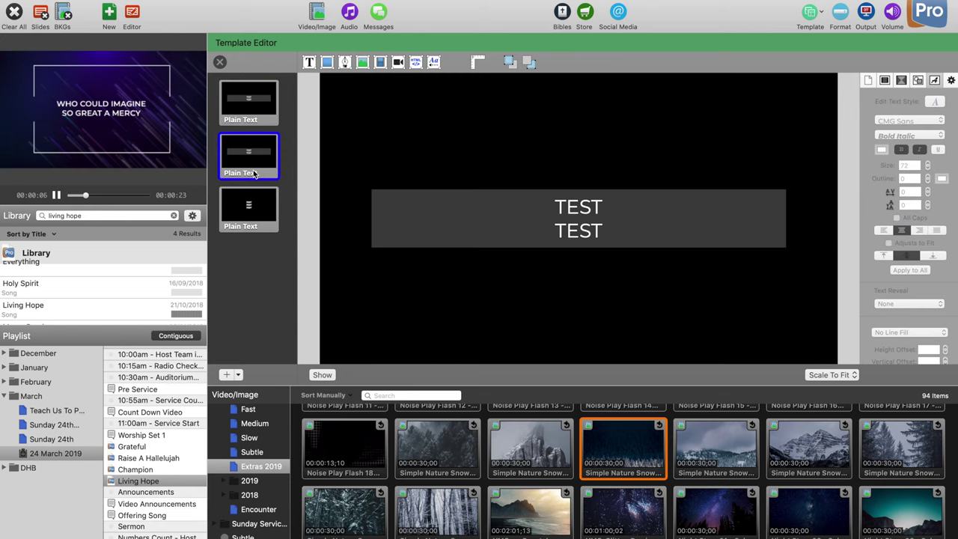
pyautogui.click(887, 83)
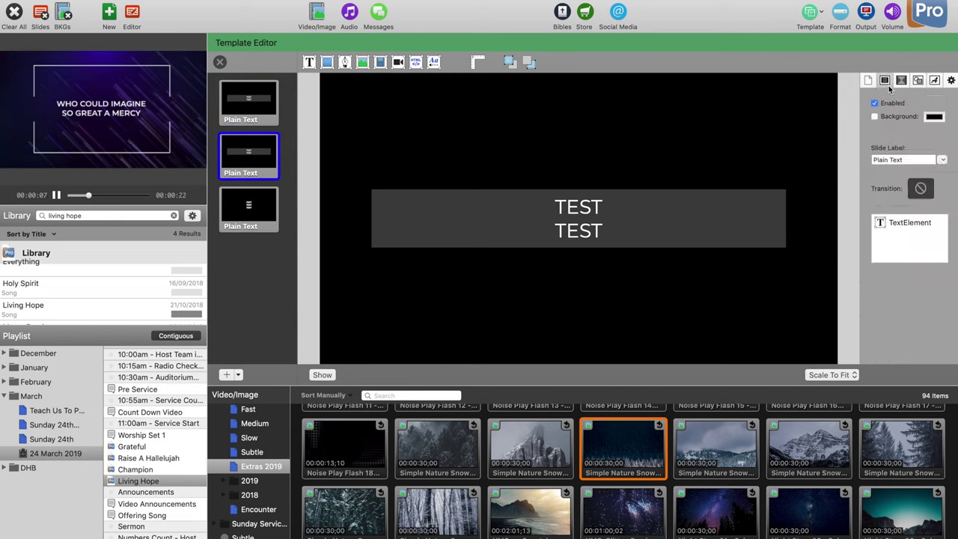
pyautogui.click(898, 160)
pyautogui.write('Back')
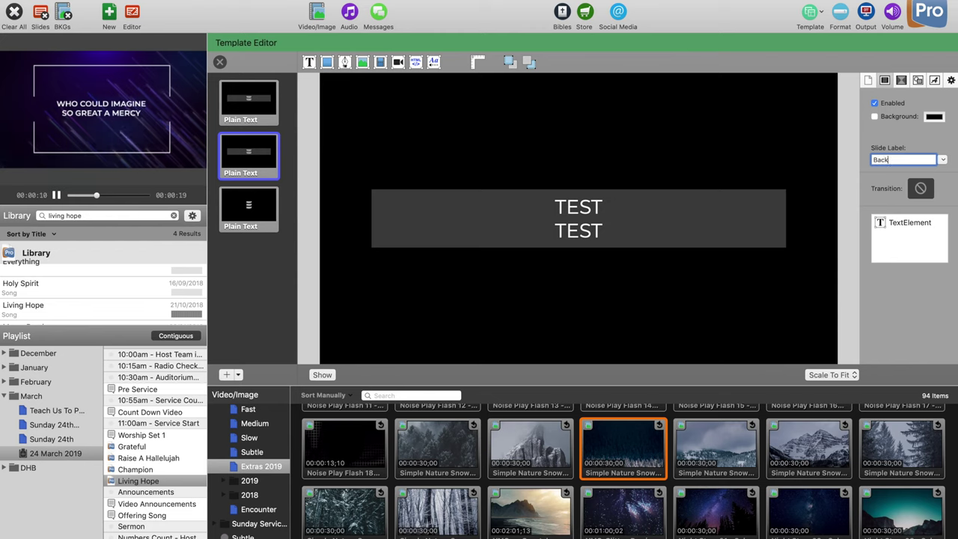
pyautogui.write('ground fill')
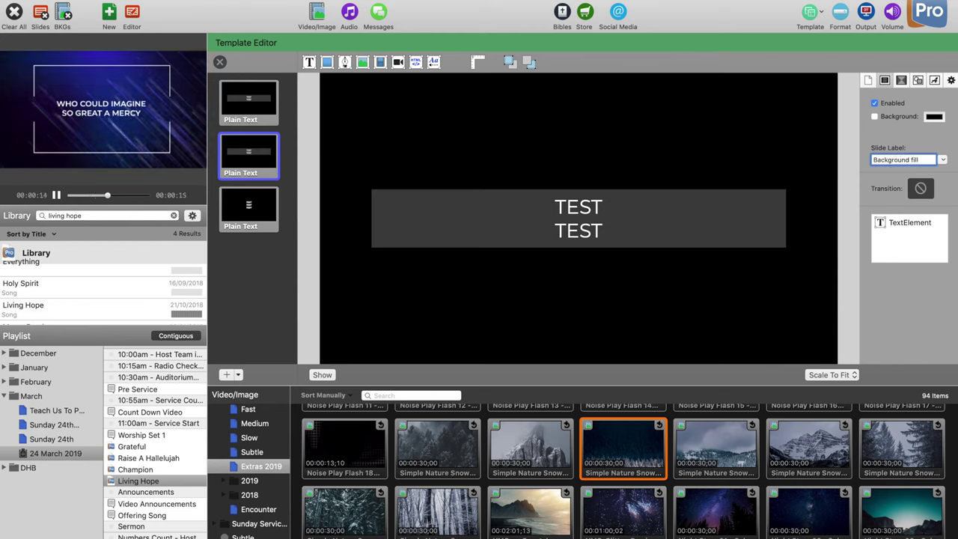
pyautogui.press('Return')
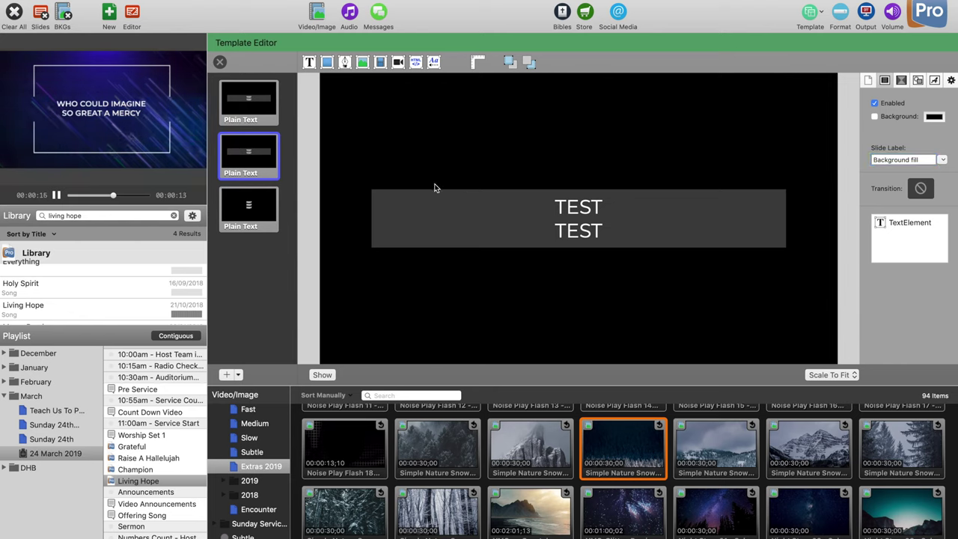
# Step: Select the third template and dismiss its options without choosing any
pyautogui.click(268, 220)
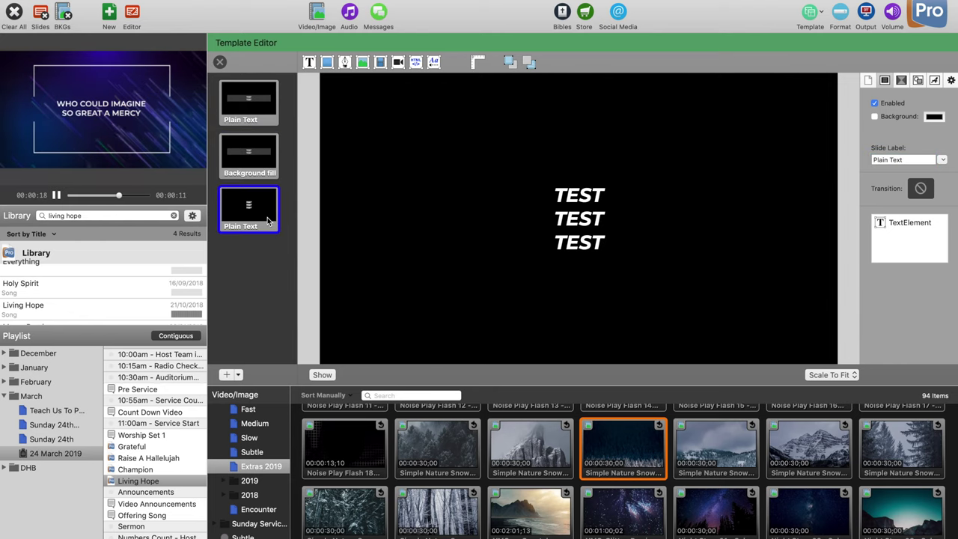
pyautogui.rightClick(268, 220)
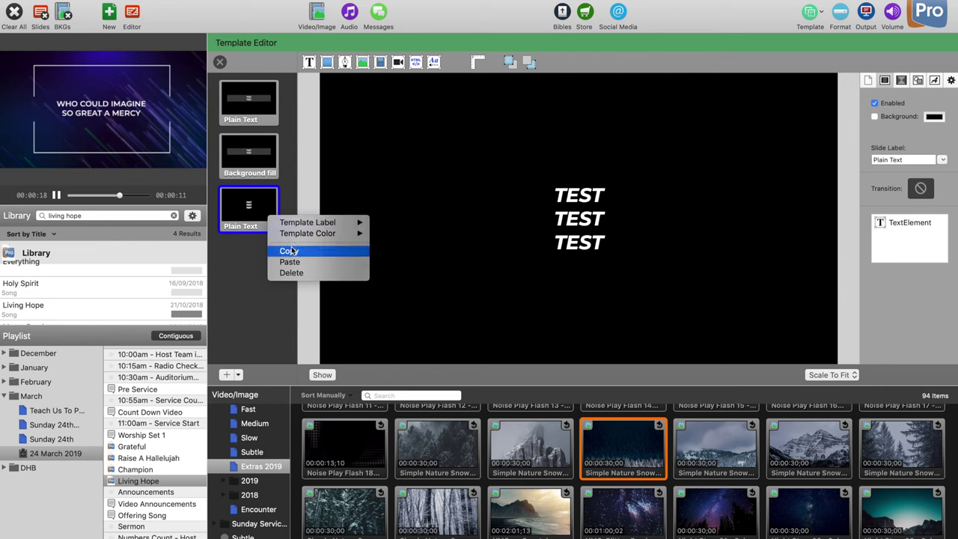
pyautogui.click(235, 241)
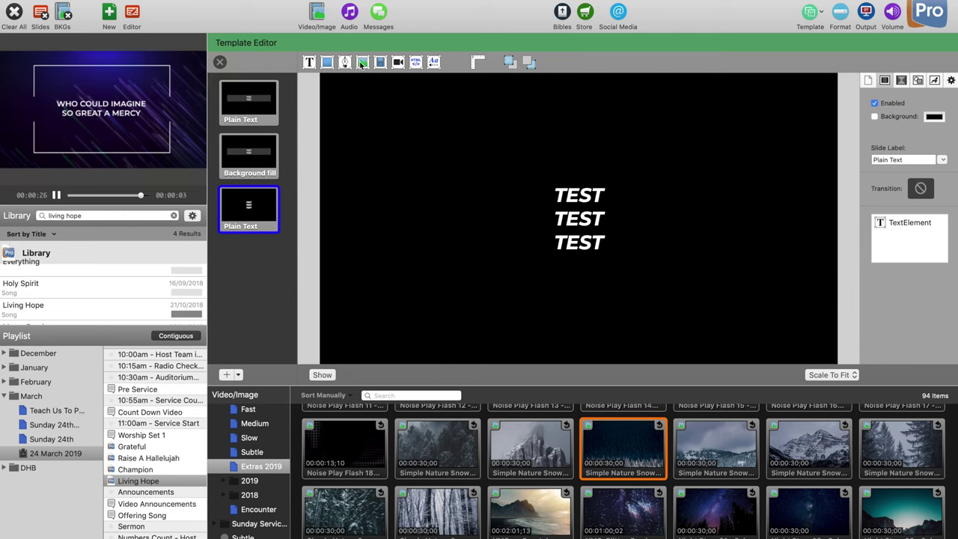
# Step: Add a rectangle shape and size it centred over the TEST text
pyautogui.click(327, 63)
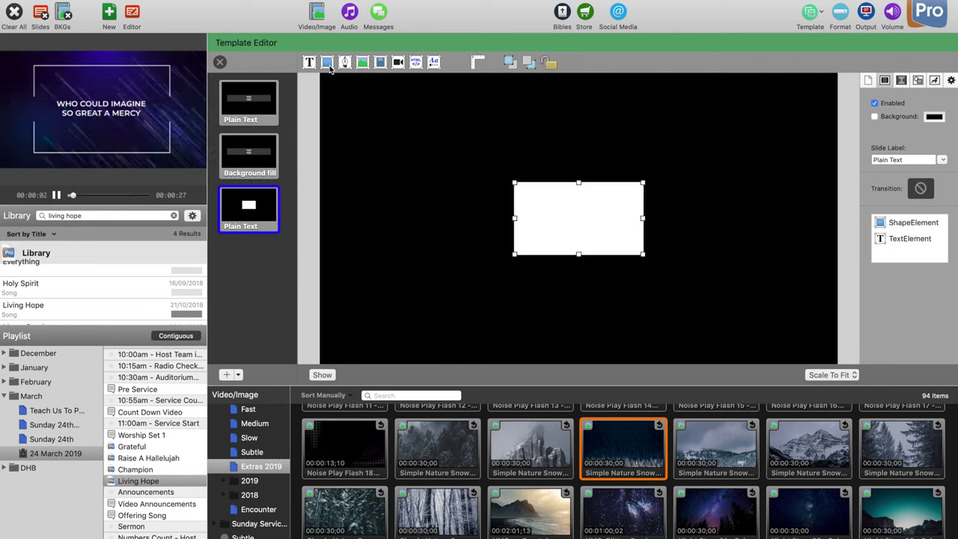
pyautogui.moveTo(543, 207); pyautogui.dragTo(434, 203)
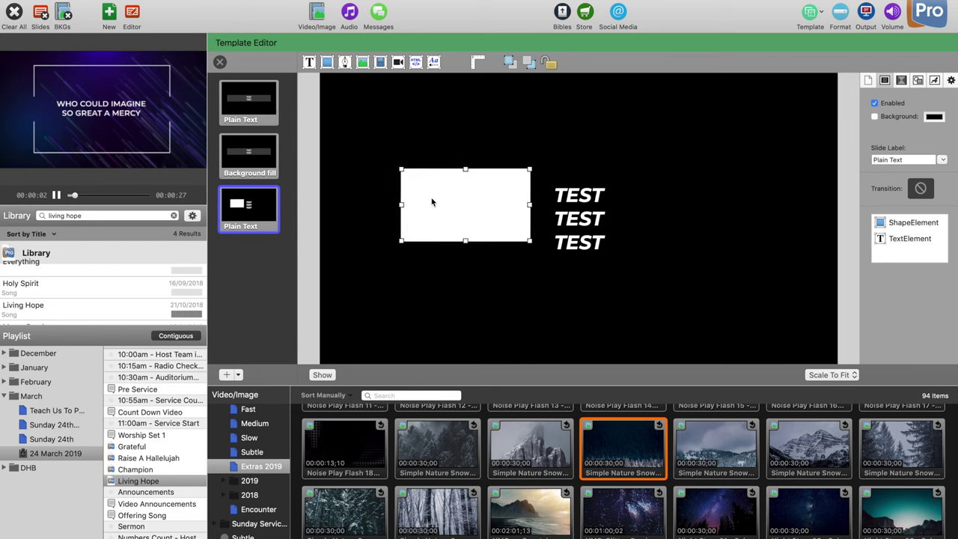
pyautogui.moveTo(528, 242); pyautogui.dragTo(783, 291)
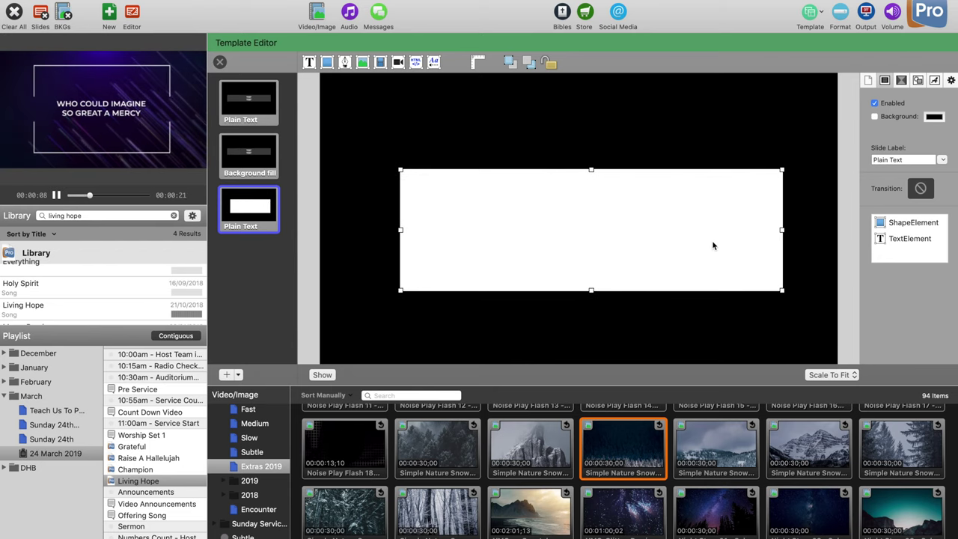
pyautogui.moveTo(712, 246); pyautogui.dragTo(694, 230)
# Step: Switch off the rectangle's Fill Color in the geometry inspector
pyautogui.click(903, 84)
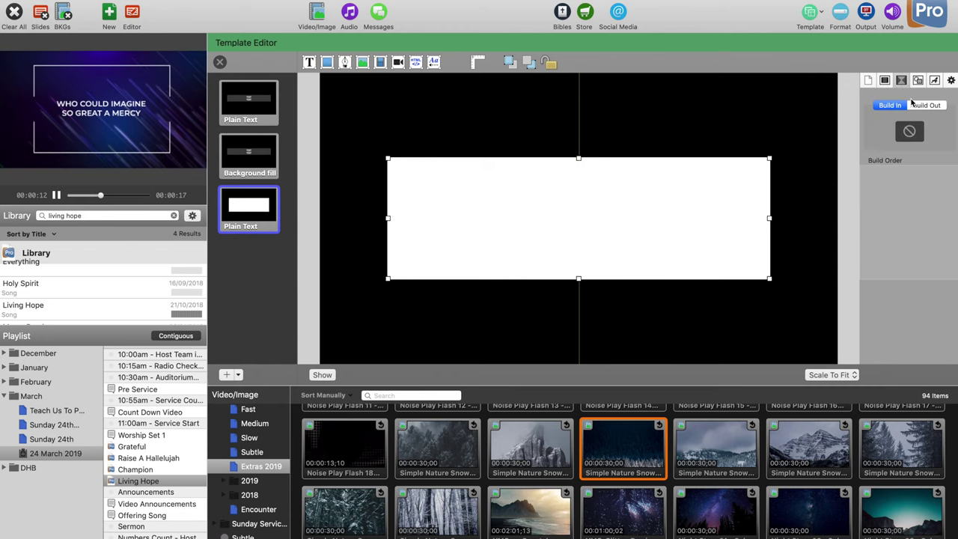
pyautogui.click(919, 85)
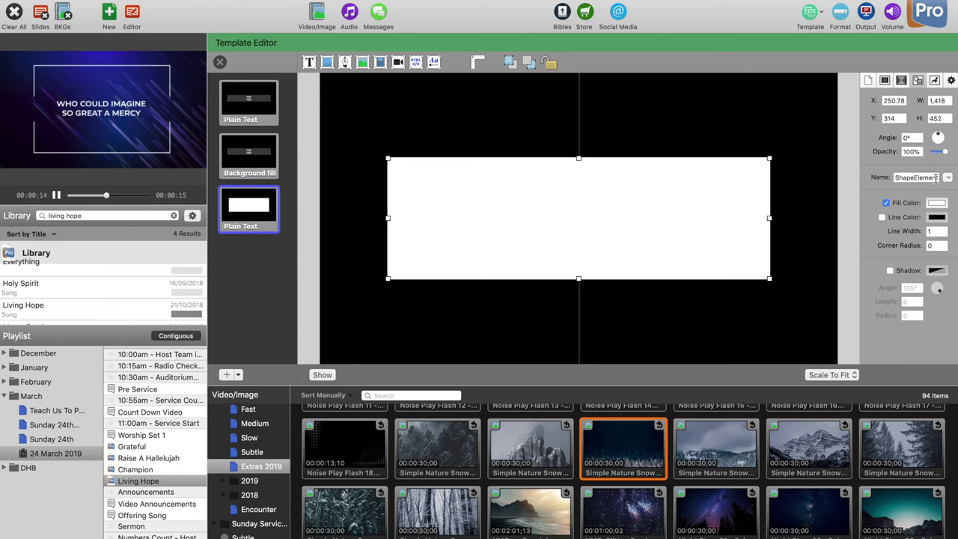
pyautogui.click(887, 202)
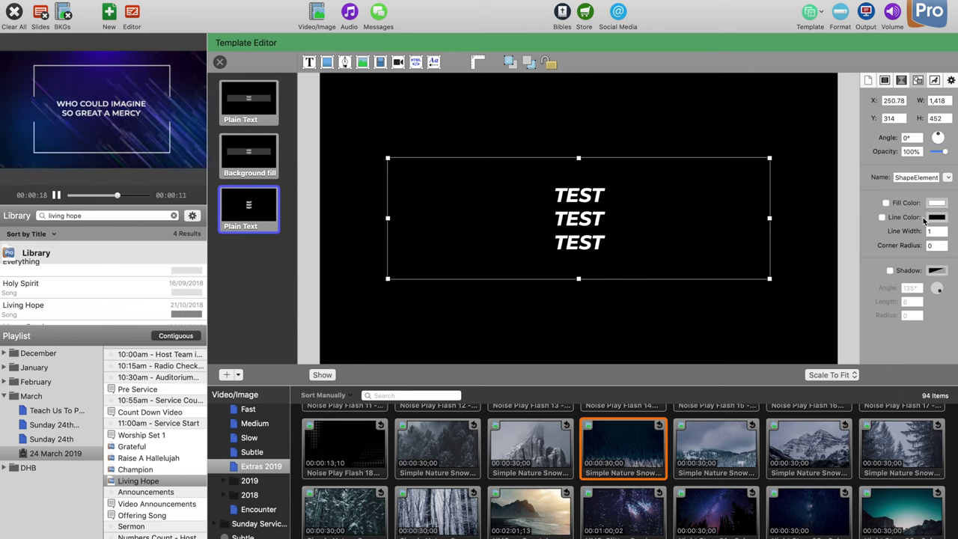
# Step: Enable the rectangle's Line Color and make it white
pyautogui.click(882, 217)
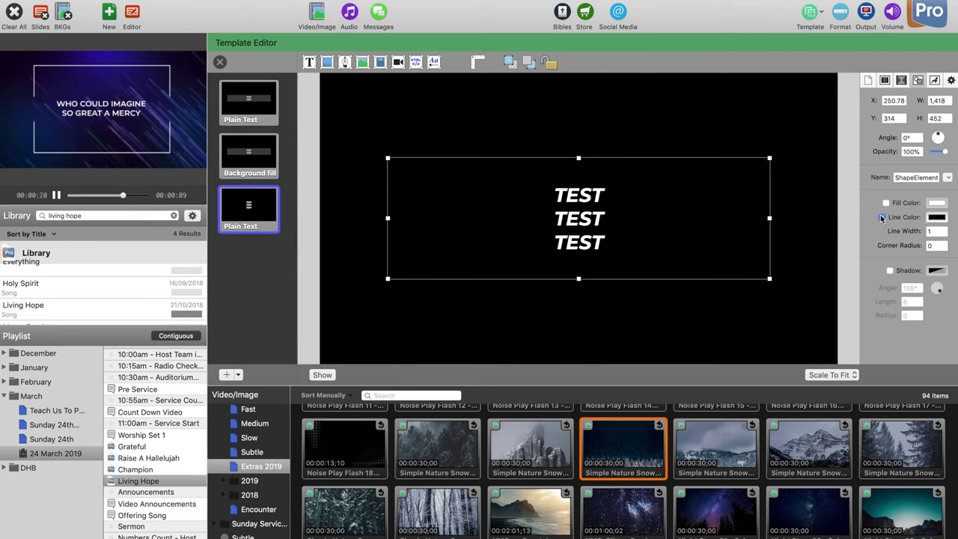
pyautogui.click(933, 217)
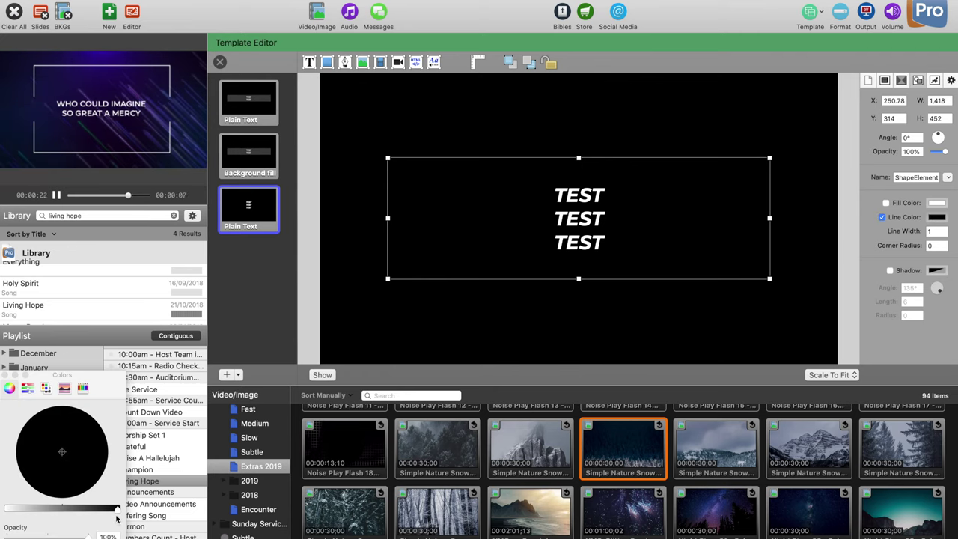
pyautogui.moveTo(103, 512); pyautogui.dragTo(118, 511)
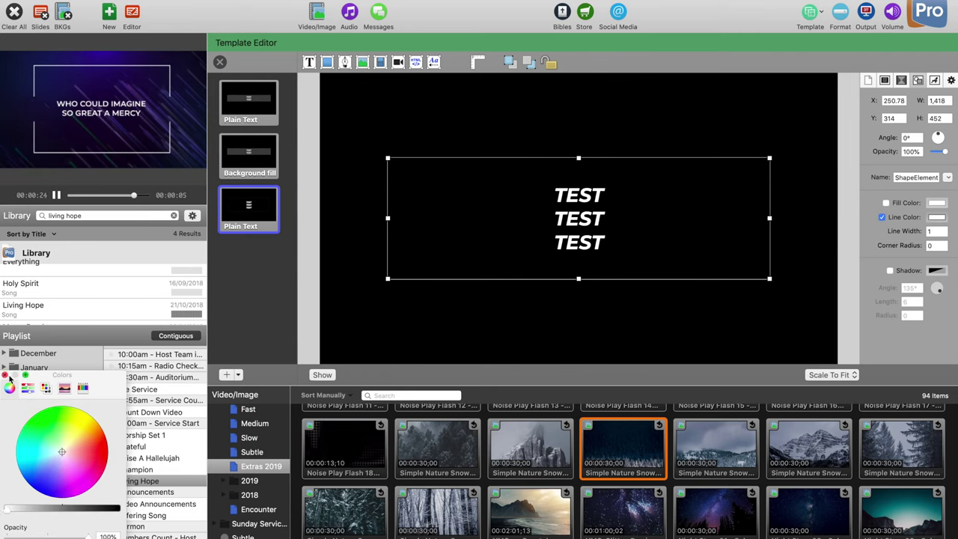
pyautogui.click(6, 374)
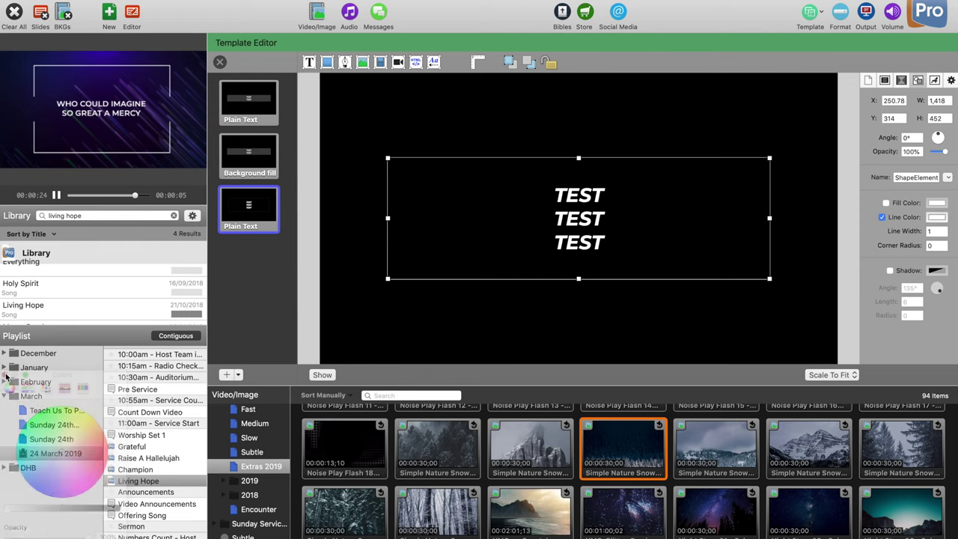
# Step: Set the rectangle's Line Width to 6
pyautogui.click(937, 233)
pyautogui.write('5')
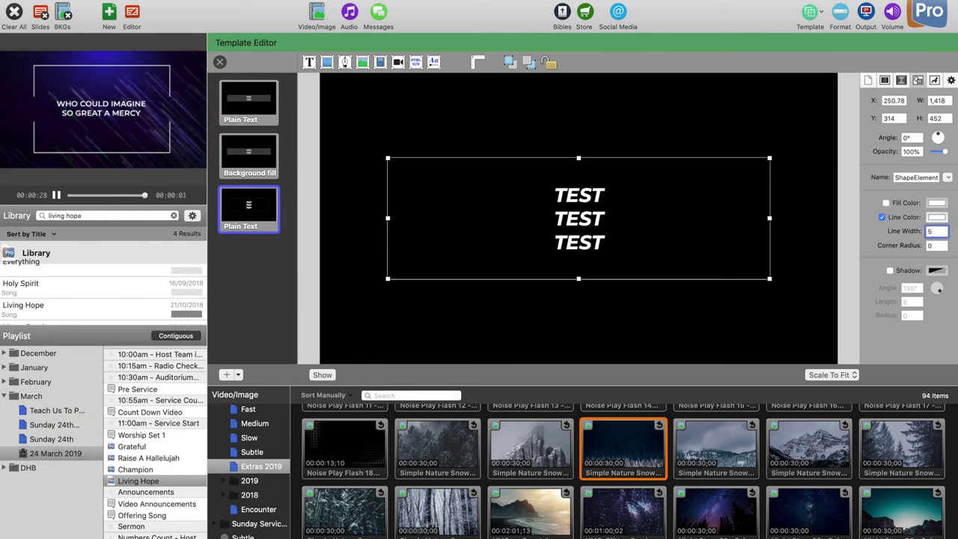
pyautogui.press('Return')
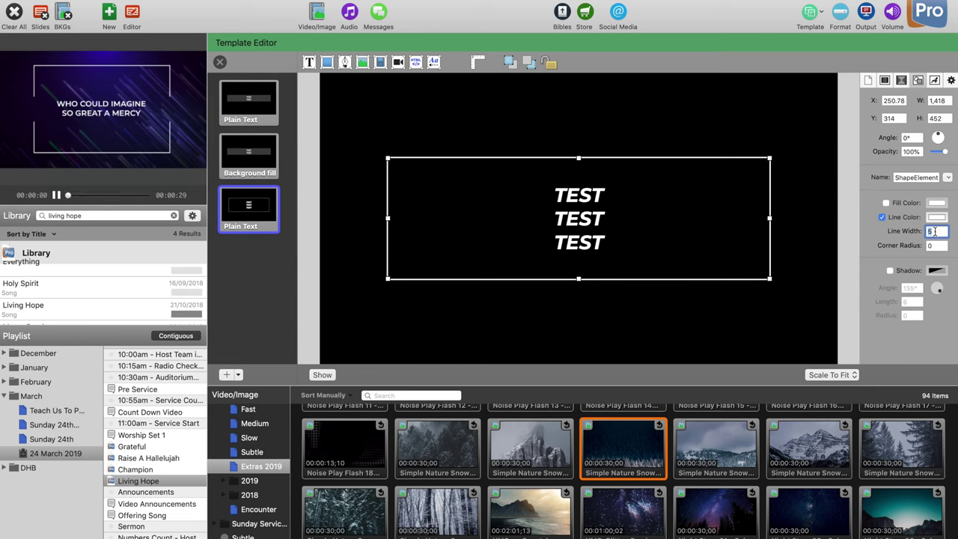
pyautogui.write('6')
pyautogui.press('Return')
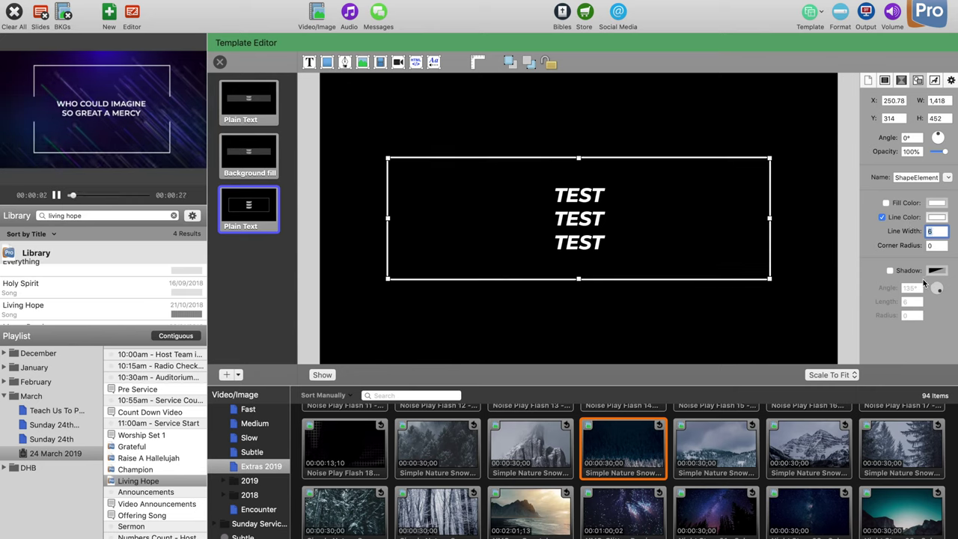
# Step: Set the rectangle's Corner Radius to 1 and preview it
pyautogui.click(939, 245)
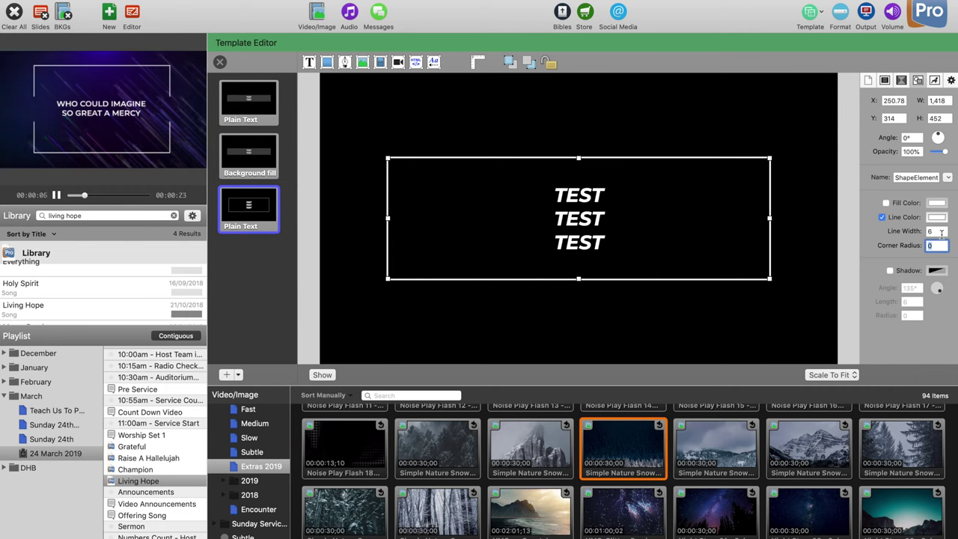
pyautogui.write('1')
pyautogui.press('Return')
pyautogui.click(829, 223)
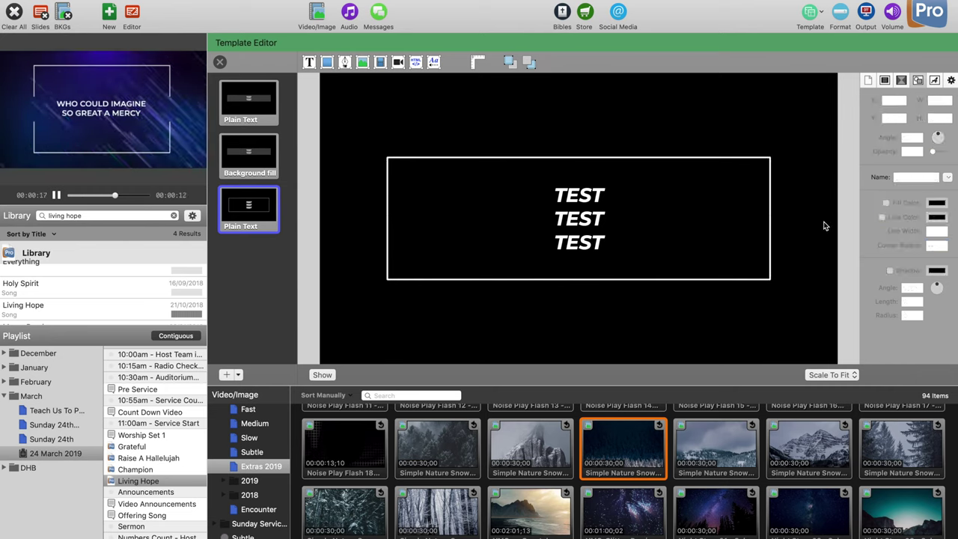
pyautogui.click(771, 208)
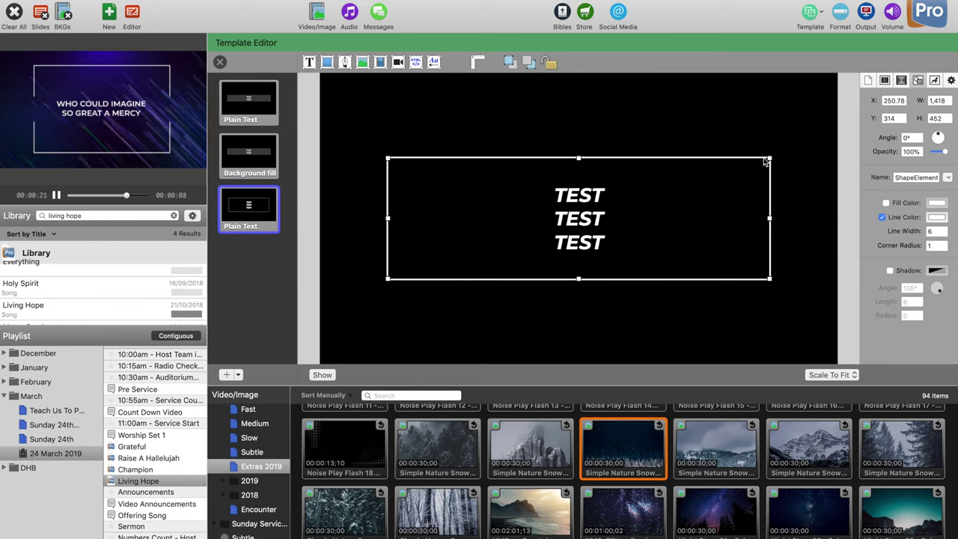
pyautogui.click(803, 211)
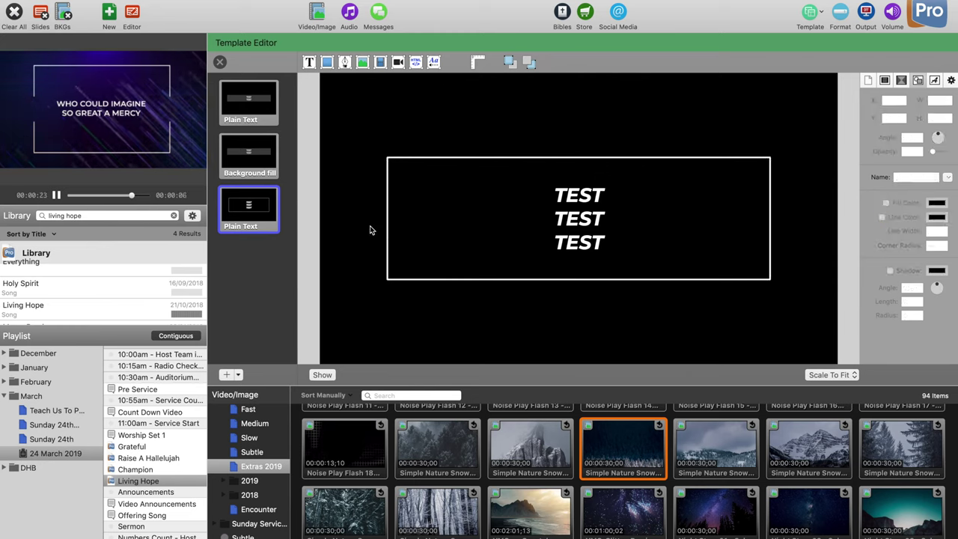
# Step: Change the third template's Slide Label to Rectangle Look
pyautogui.rightClick(245, 223)
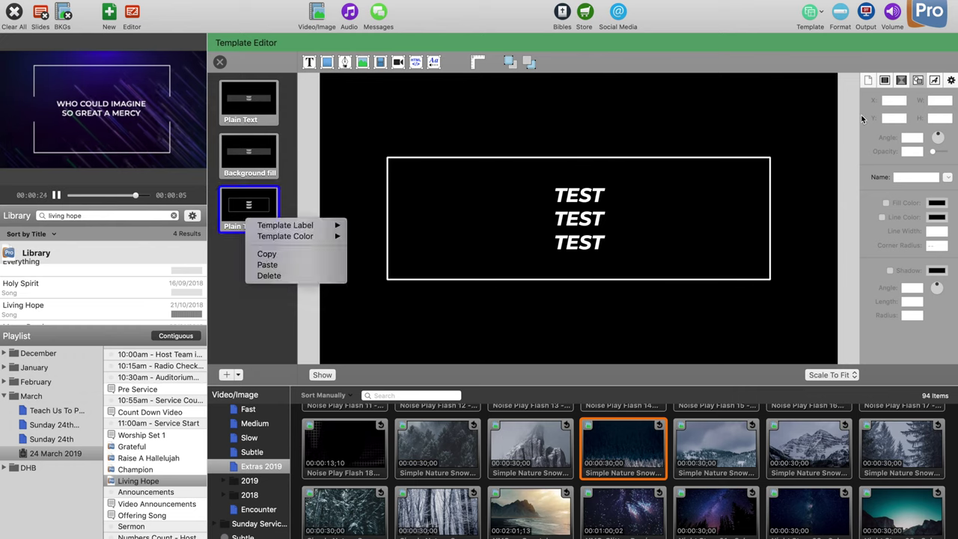
pyautogui.click(862, 118)
pyautogui.click(884, 80)
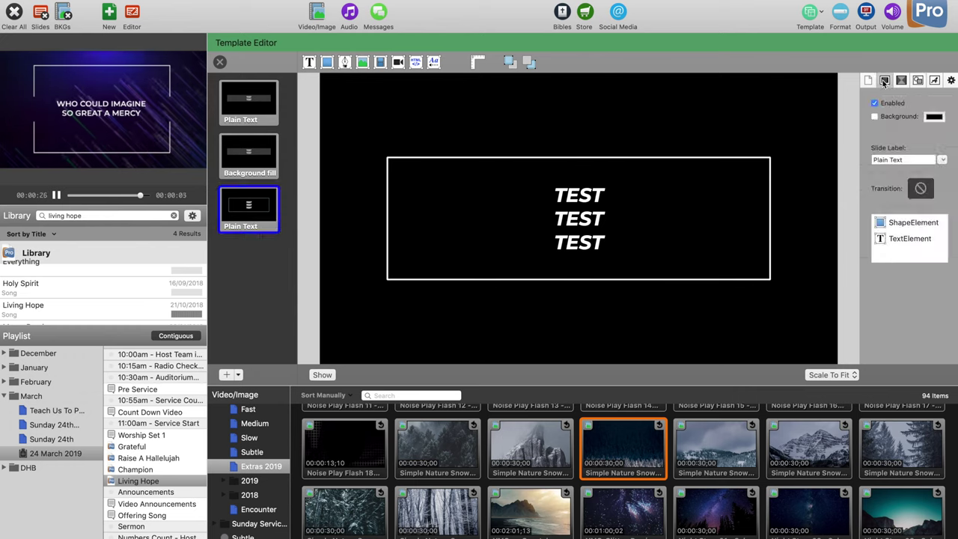
pyautogui.click(906, 161)
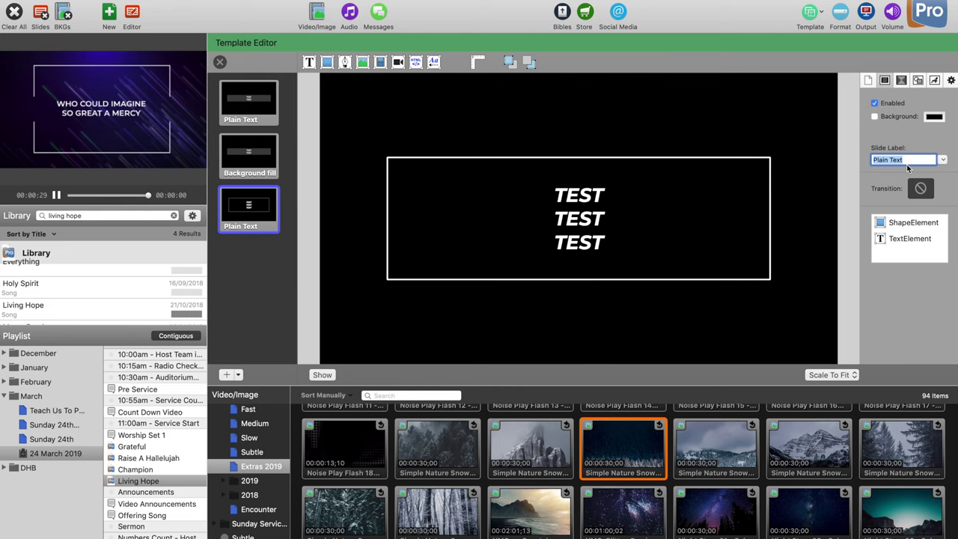
pyautogui.write('Rectangle Look')
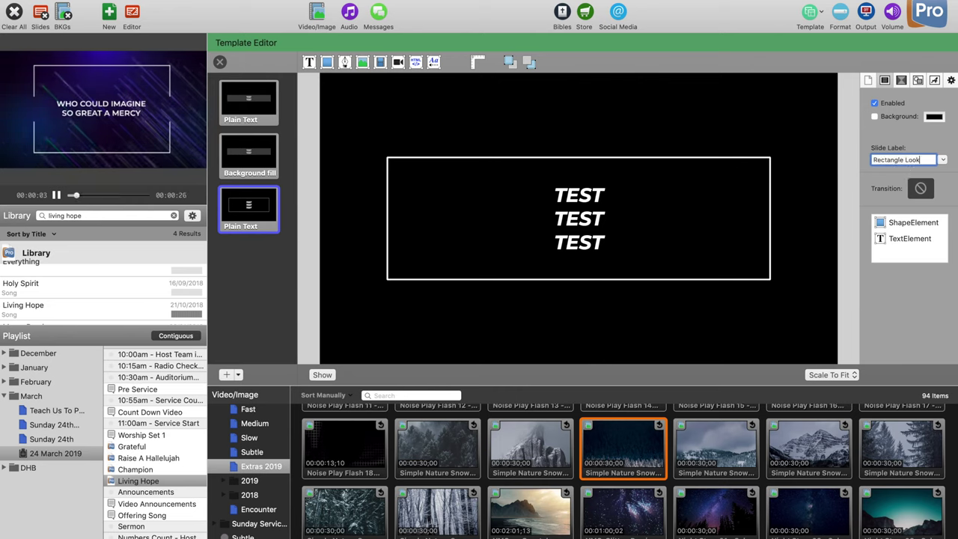
pyautogui.press('Return')
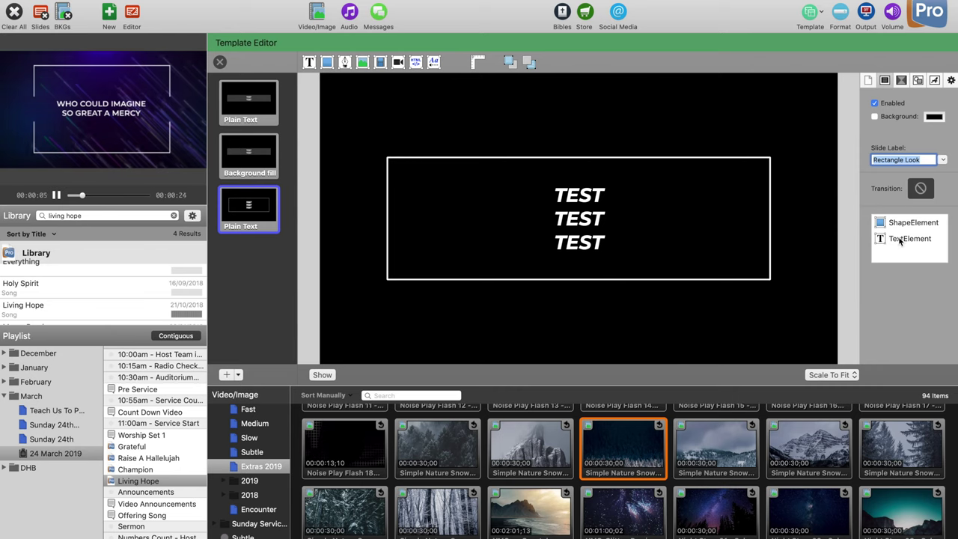
# Step: Move TextElement above ShapeElement in the element list
pyautogui.moveTo(901, 240); pyautogui.dragTo(897, 221)
pyautogui.doubleClick(578, 224)
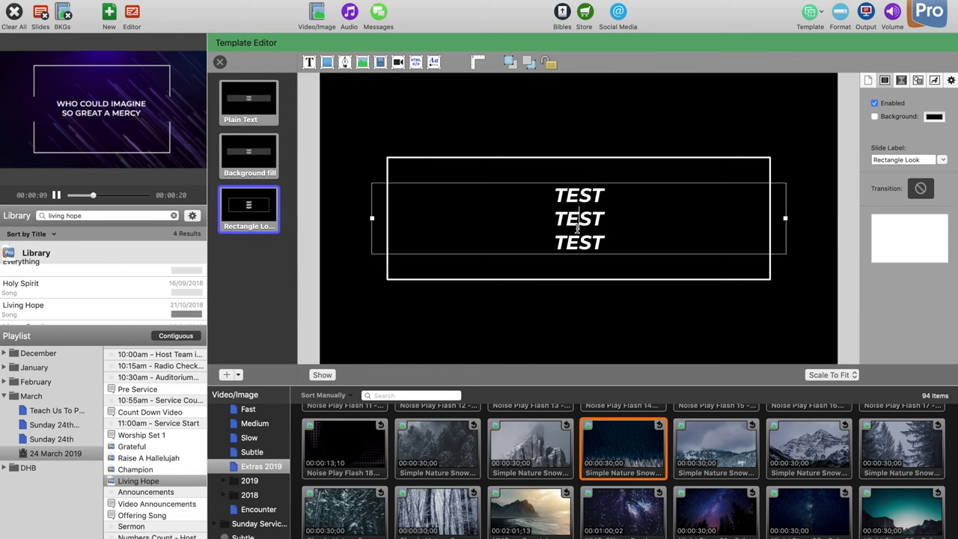
pyautogui.click(620, 148)
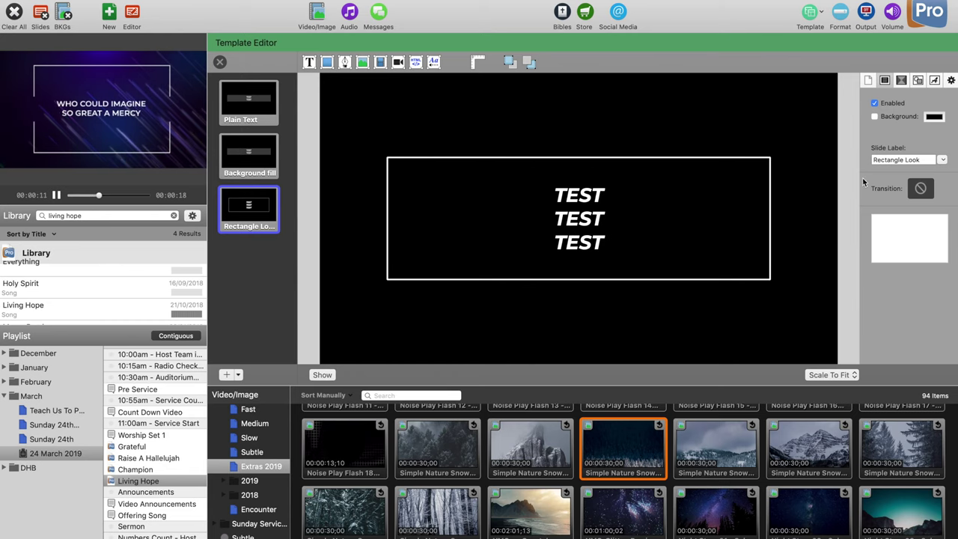
# Step: Close the Template Editor and select slide 7 of Living Hope
pyautogui.click(219, 61)
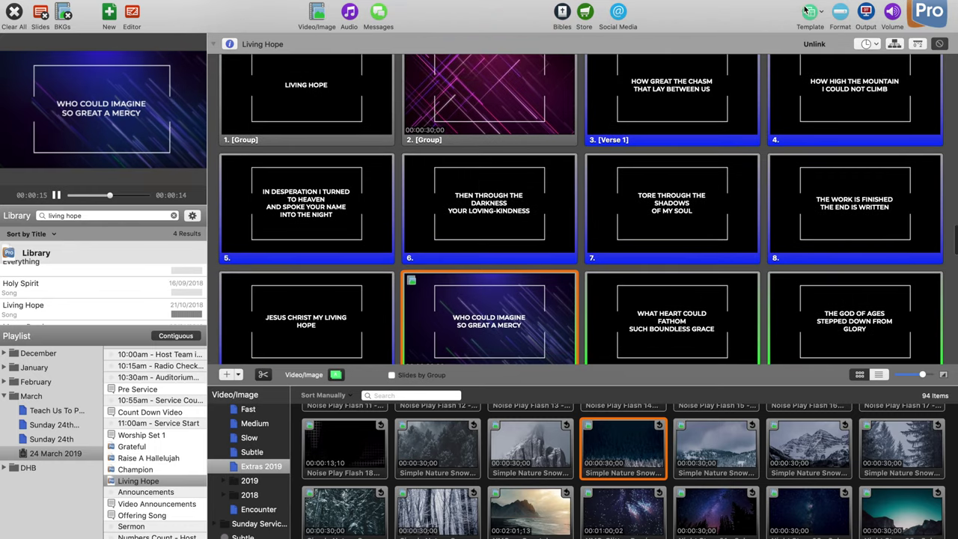
pyautogui.click(807, 11)
pyautogui.moveTo(877, 261)
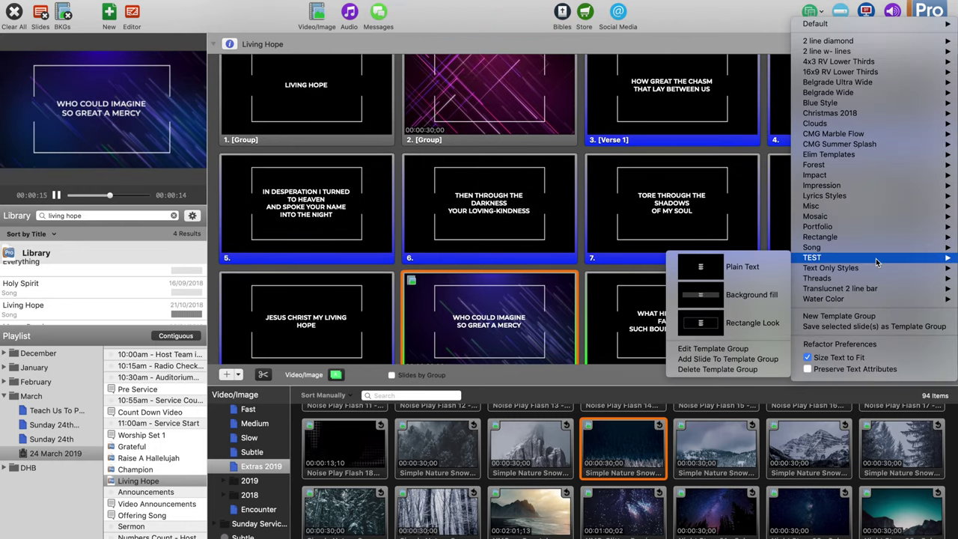
pyautogui.click(697, 196)
pyautogui.click(728, 175)
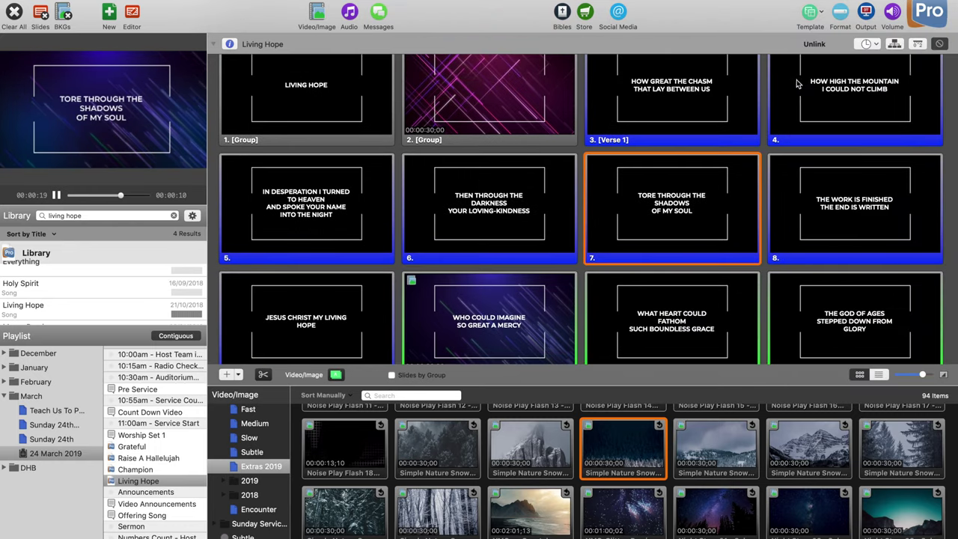
# Step: Apply TEST > Rectangle Look to the song and show slide 7 live in Output
pyautogui.click(811, 13)
pyautogui.moveTo(850, 259)
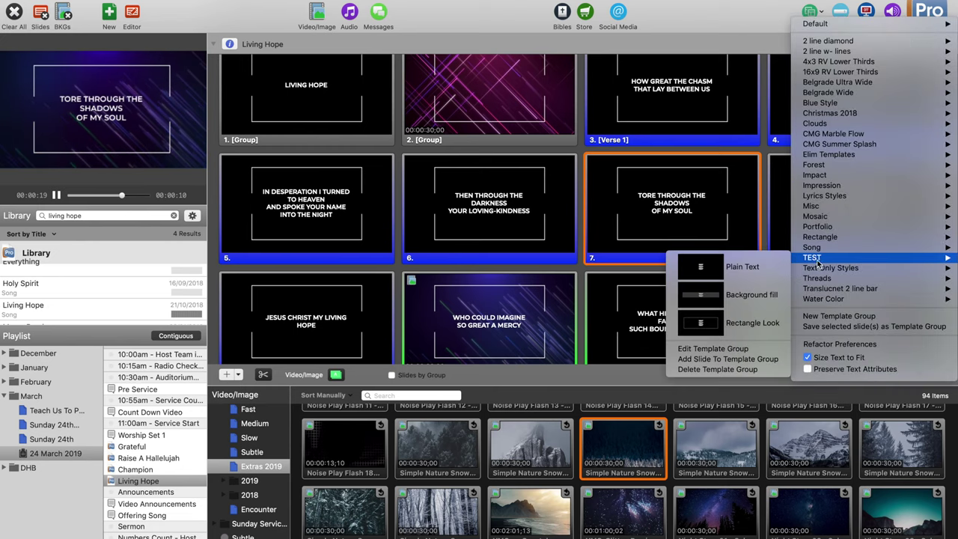
pyautogui.click(753, 322)
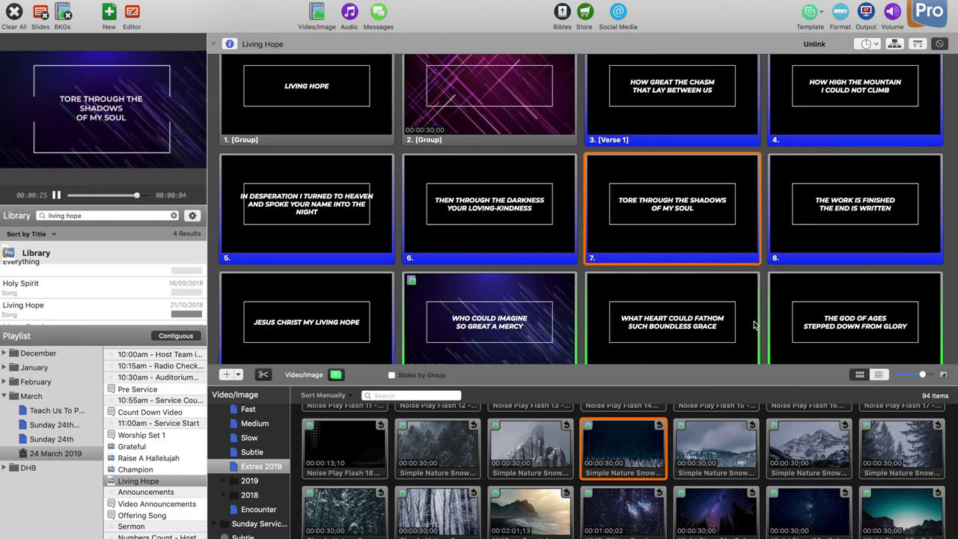
pyautogui.click(729, 257)
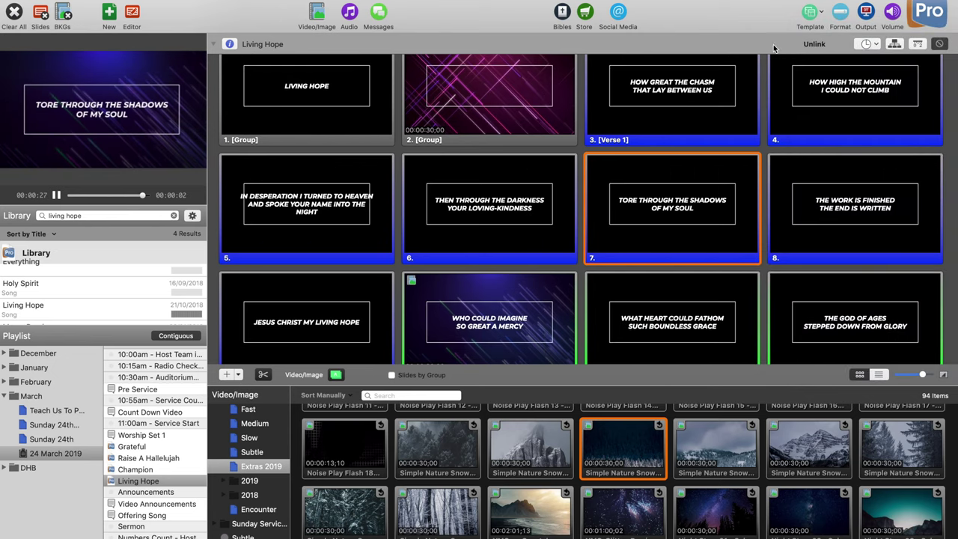
pyautogui.click(864, 16)
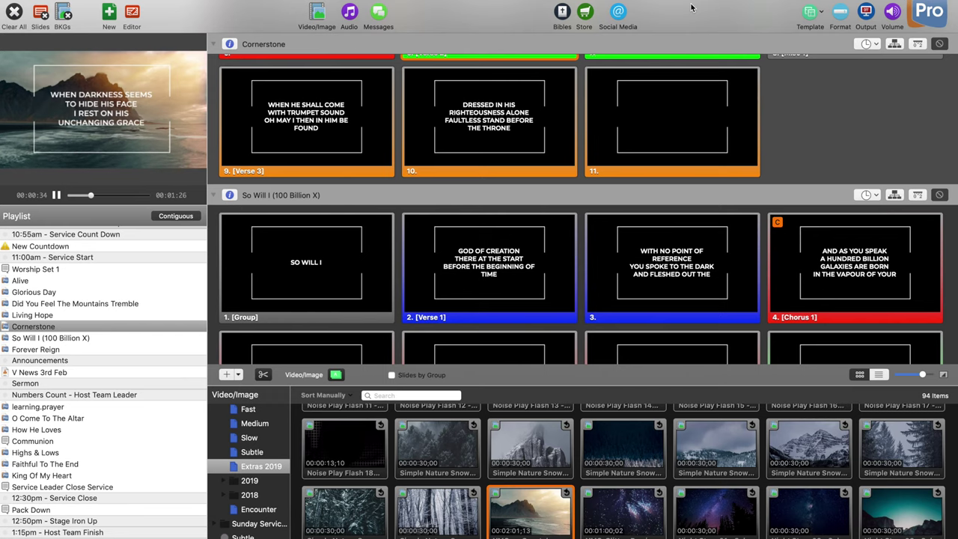
# Step: Scroll to the Cornerstone slides and bring up the Verse 2 slide's context menu
pyautogui.scroll(-2, 642, 218)
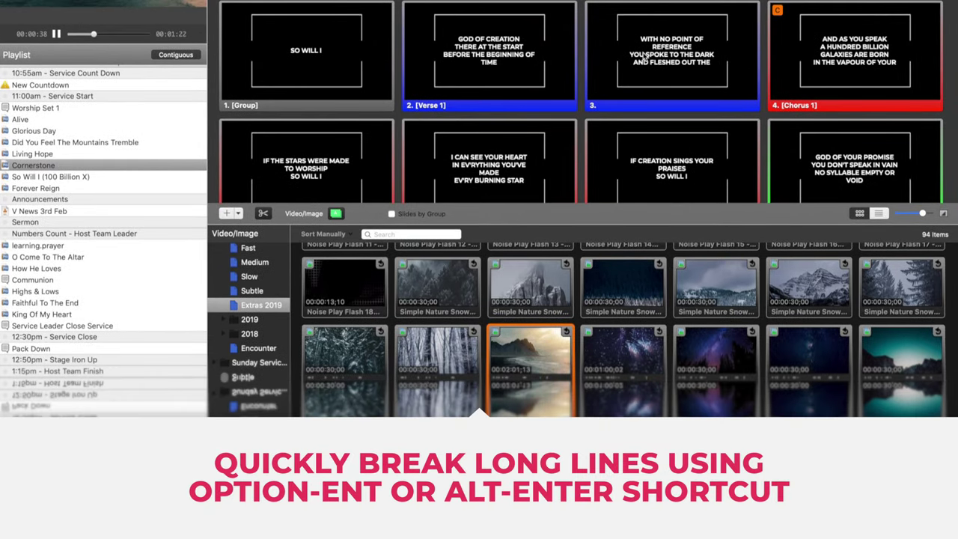
pyautogui.scroll(-2, 644, 55)
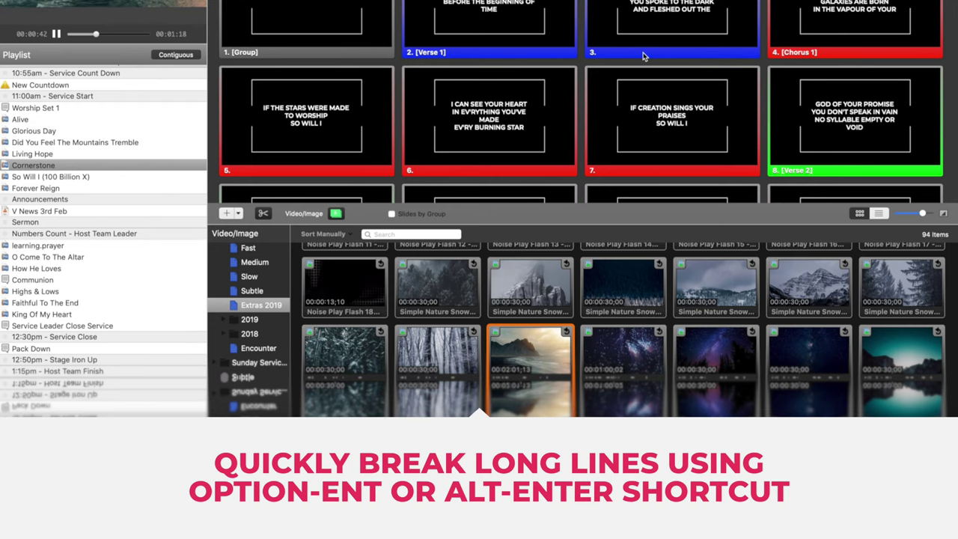
pyautogui.scroll(2, 642, 56)
pyautogui.scroll(-4, 642, 55)
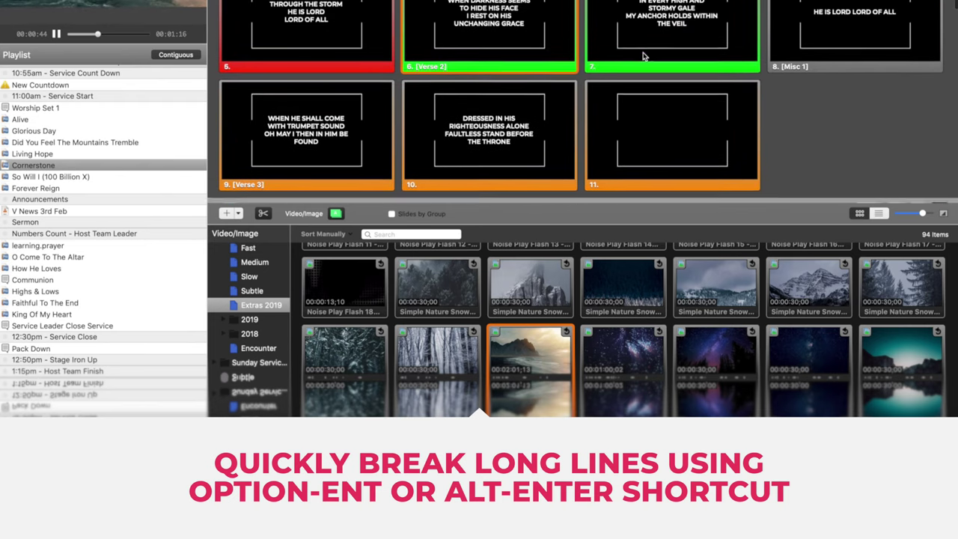
pyautogui.scroll(1, 642, 55)
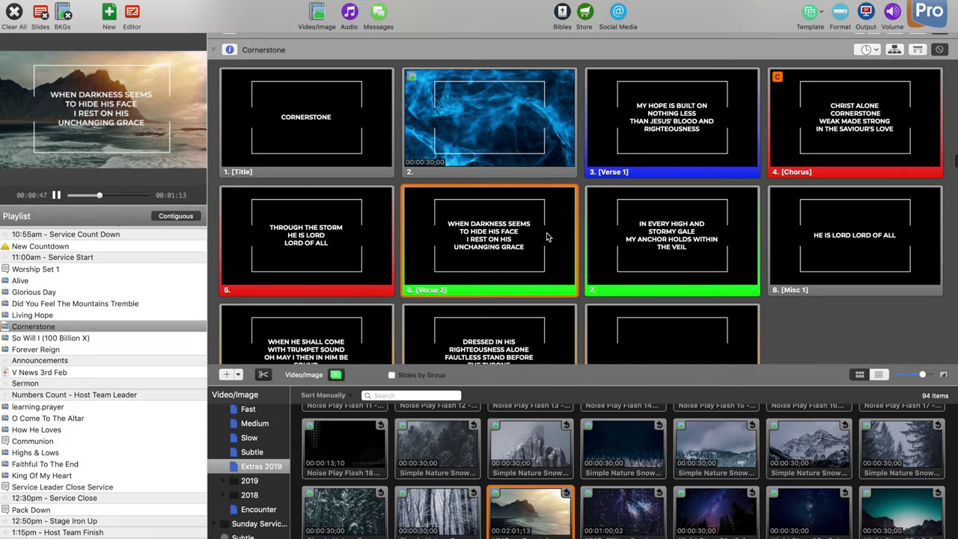
pyautogui.rightClick(551, 115)
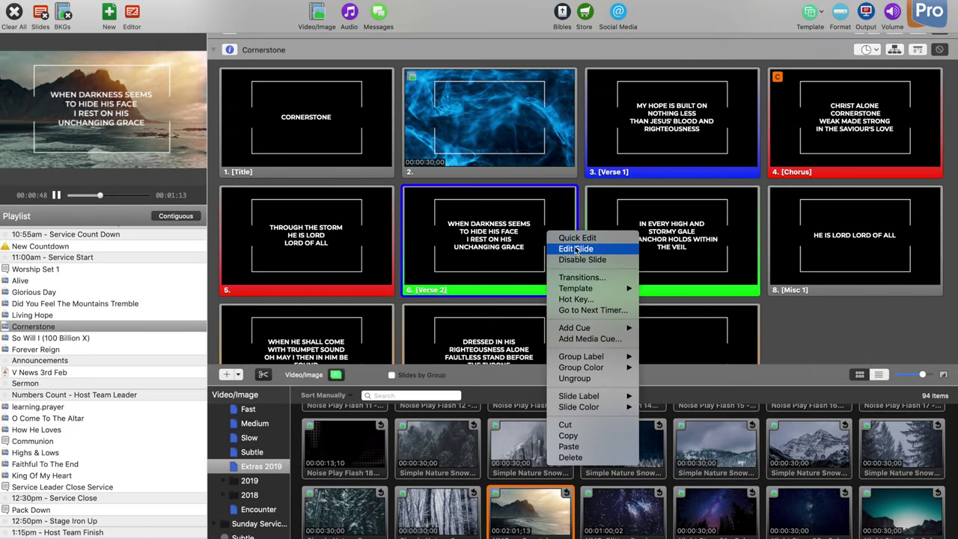
# Step: Split Cornerstone's Verse 2 slide after TO HIDE HIS FACE
pyautogui.click(576, 252)
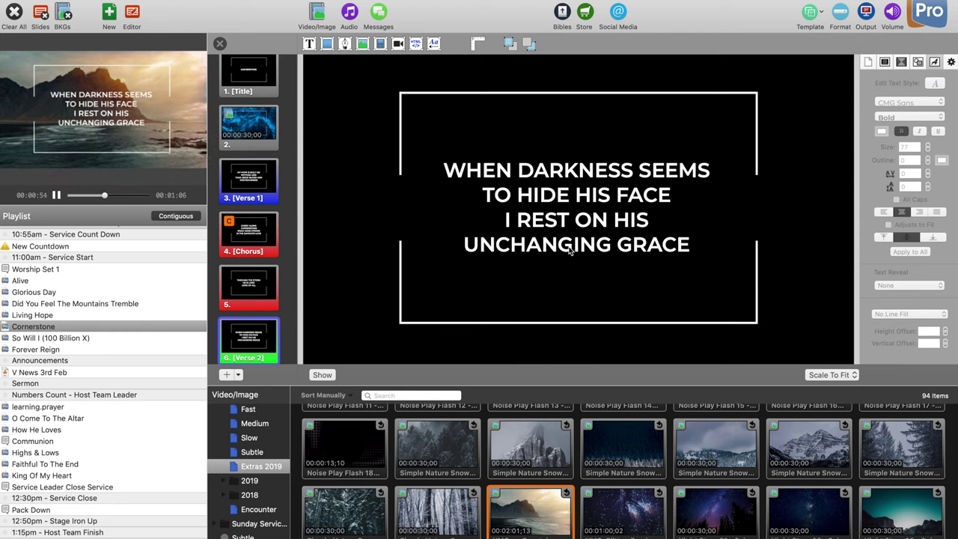
pyautogui.click(653, 233)
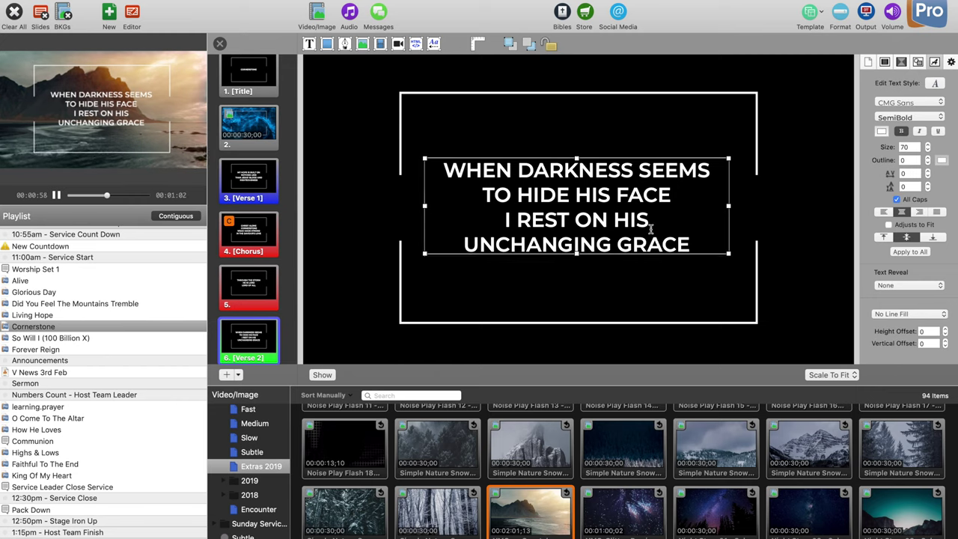
pyautogui.doubleClick(647, 226)
pyautogui.moveTo(696, 244); pyautogui.dragTo(506, 218)
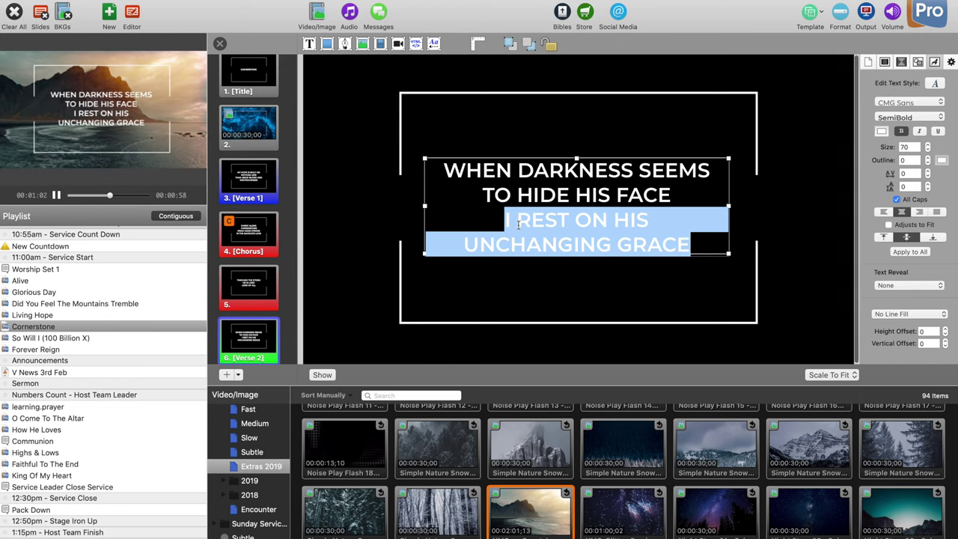
pyautogui.rightClick(518, 224)
pyautogui.press('BackSpace')
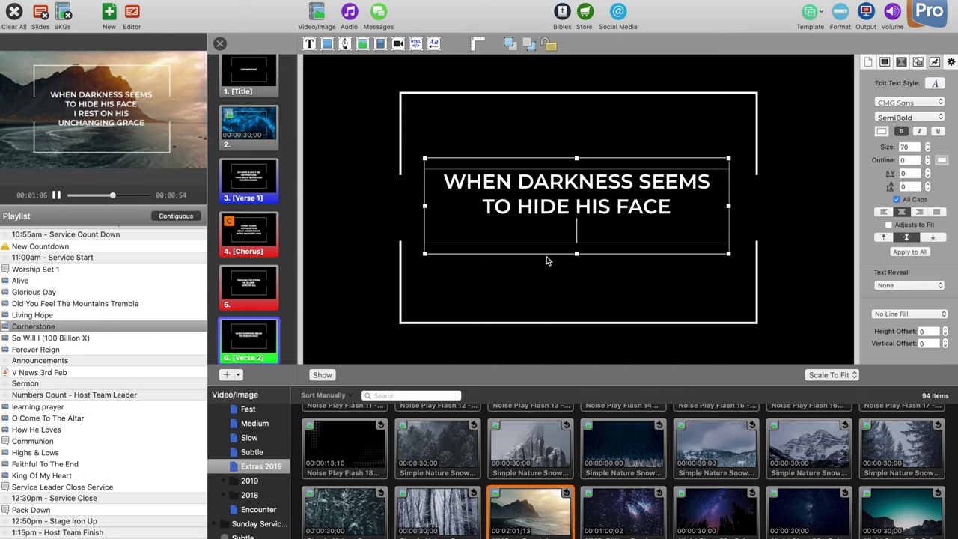
pyautogui.rightClick(558, 227)
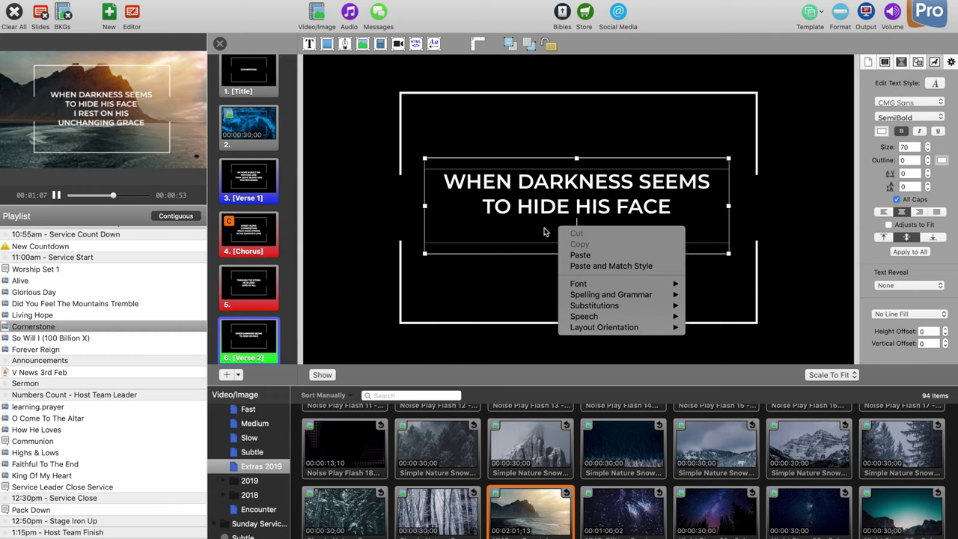
pyautogui.click(508, 207)
pyautogui.click(135, 0)
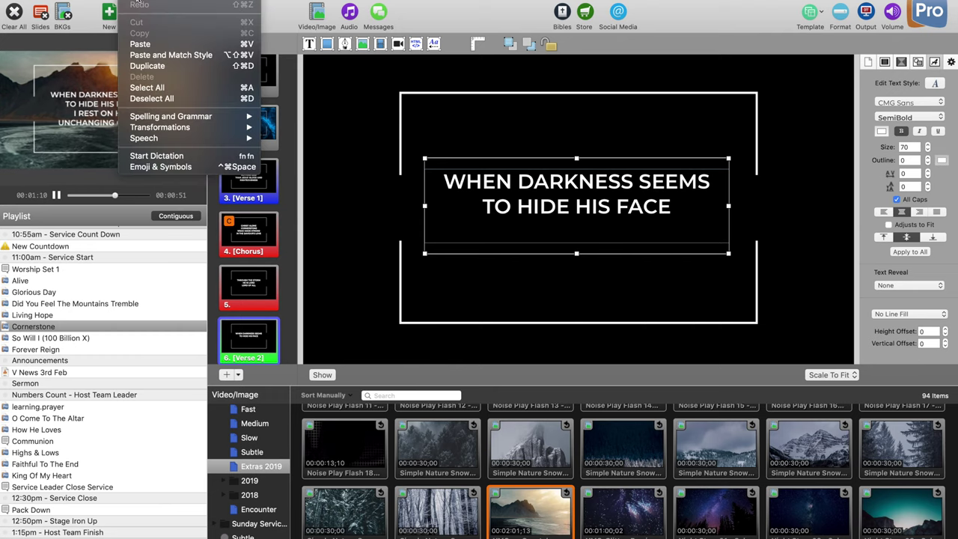
pyautogui.click(140, 44)
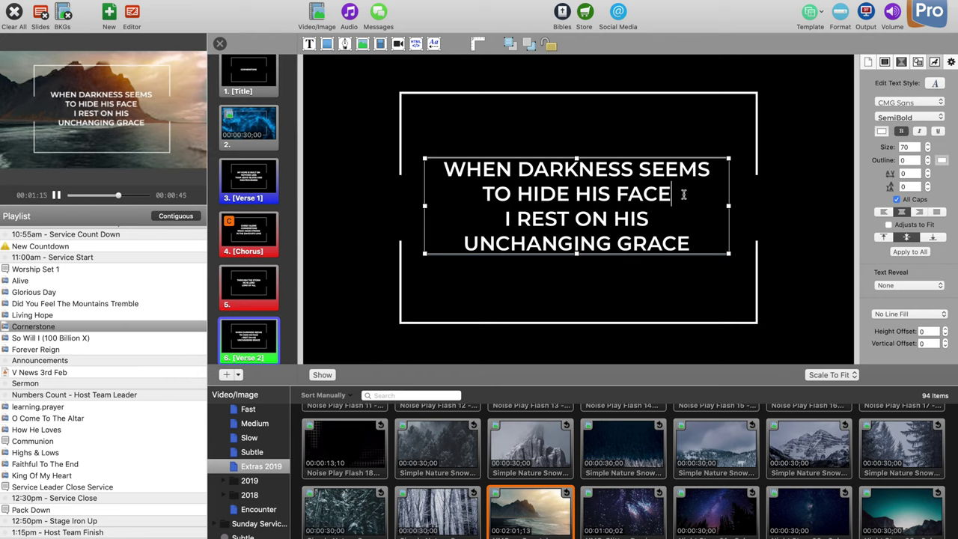
pyautogui.press('super+Return')
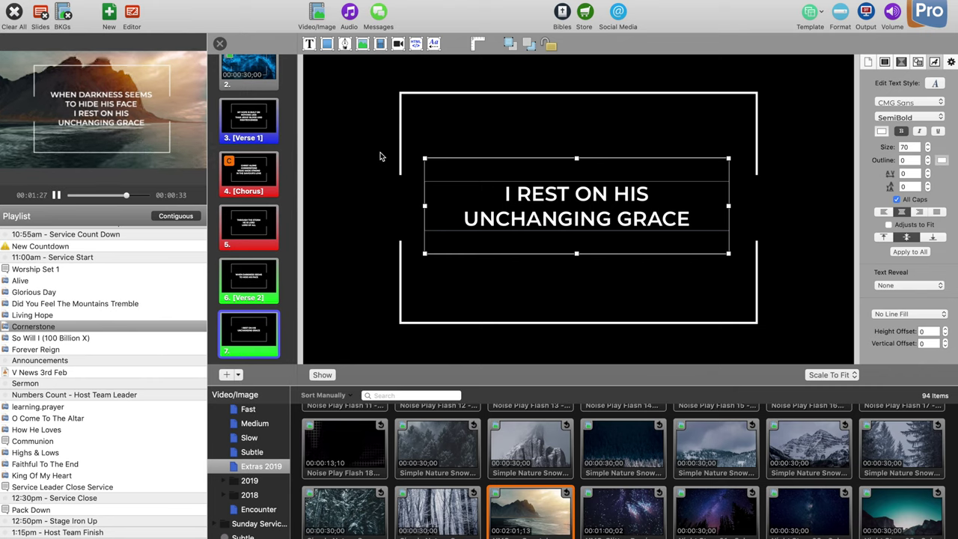
# Step: Split the Chorus slide after CORNERSTONE into a new slide
pyautogui.click(268, 173)
pyautogui.click(633, 193)
pyautogui.doubleClick(632, 193)
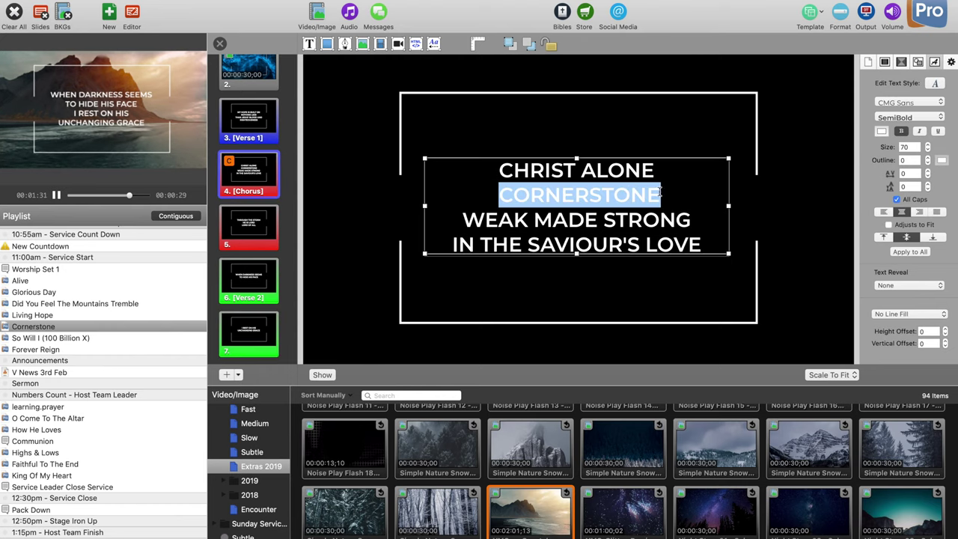
pyautogui.click(668, 193)
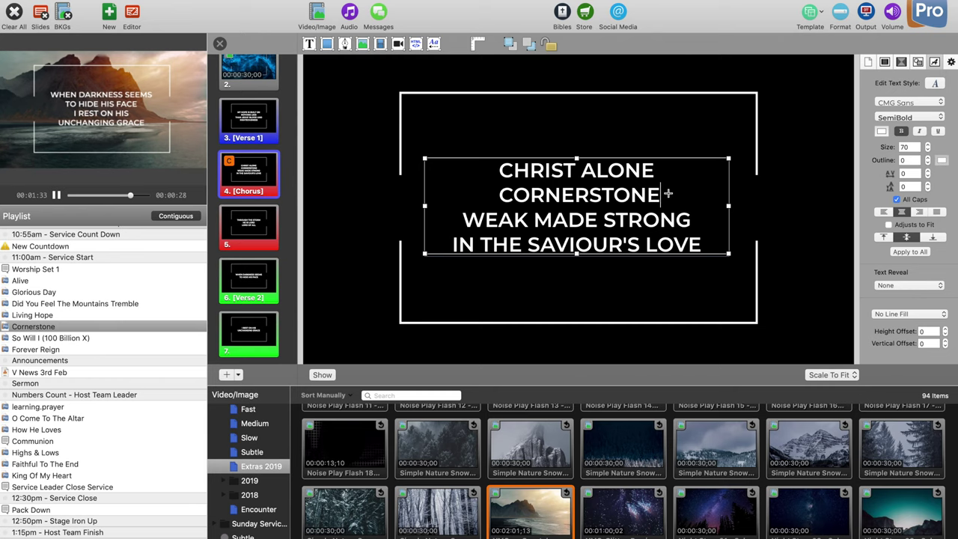
pyautogui.press('super+Return')
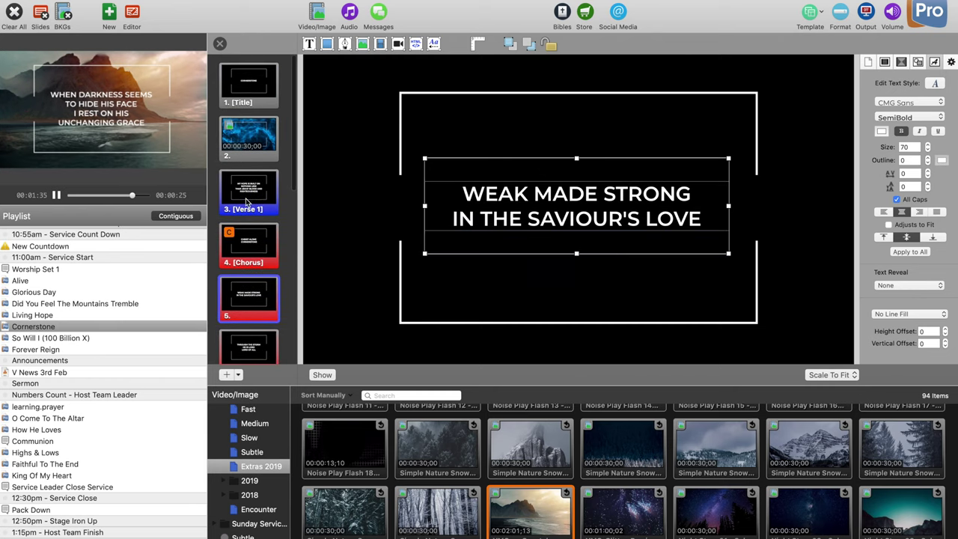
# Step: Split Verse 1 after NOTHING LESS and after RIGHTEOUSNESS
pyautogui.scroll(-1, 247, 201)
pyautogui.click(248, 161)
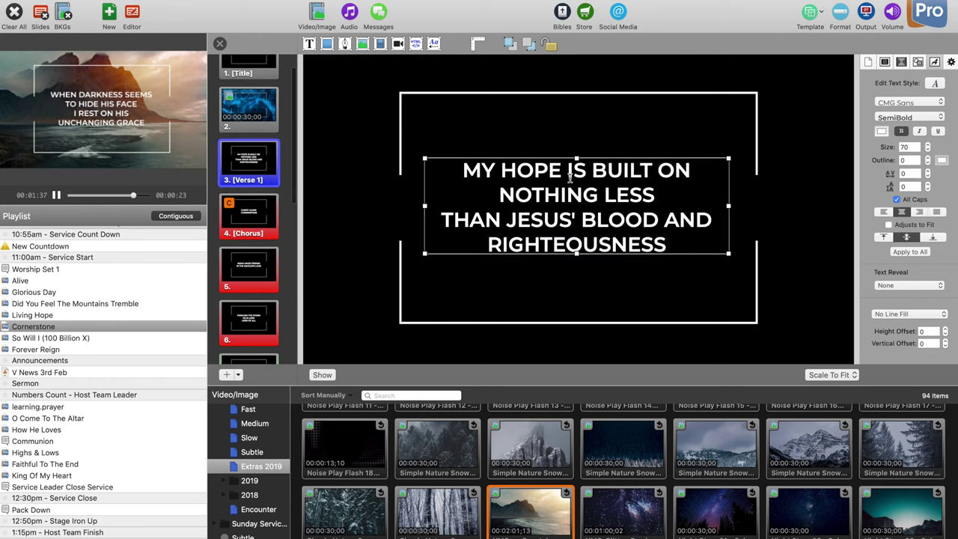
pyautogui.click(570, 177)
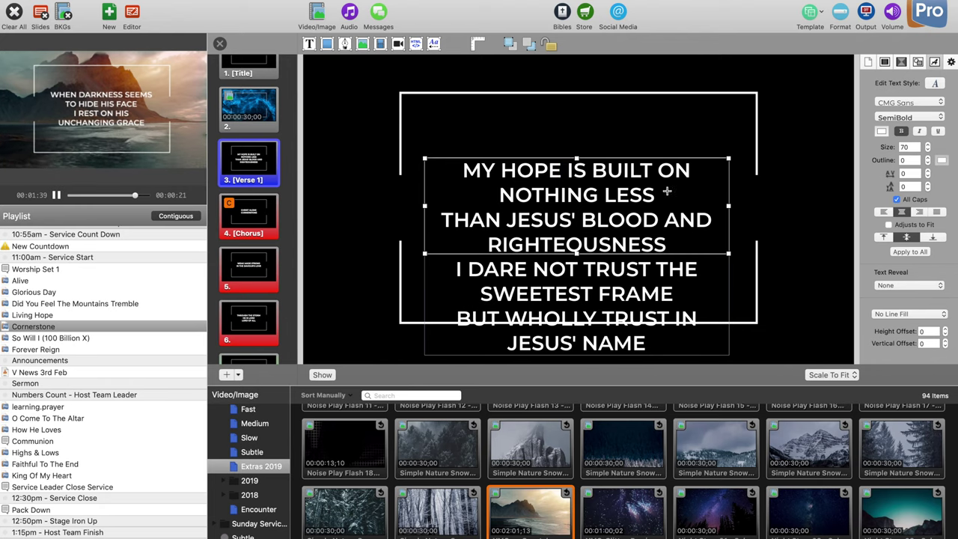
pyautogui.press('super+Return')
pyautogui.click(673, 196)
pyautogui.press('super+Return')
pyautogui.click(675, 201)
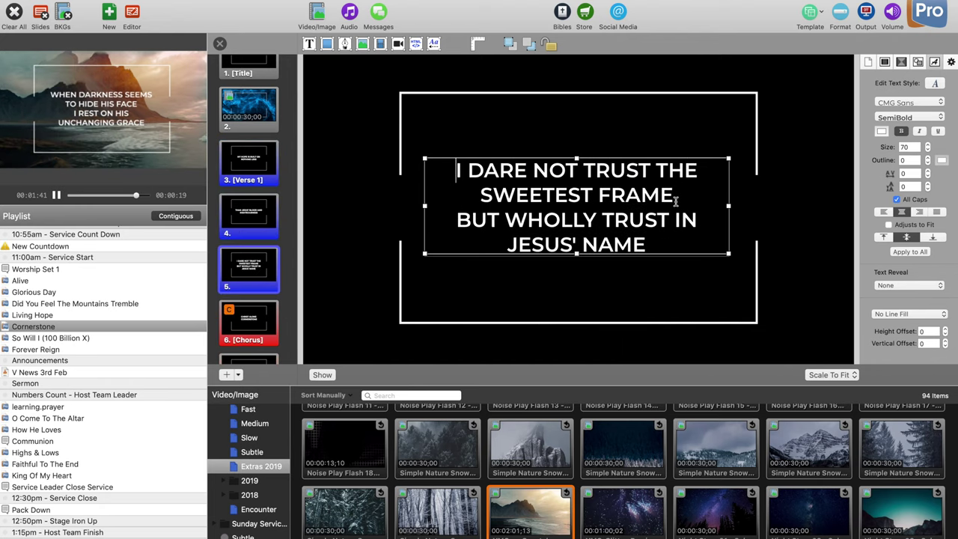
pyautogui.press('super+Return')
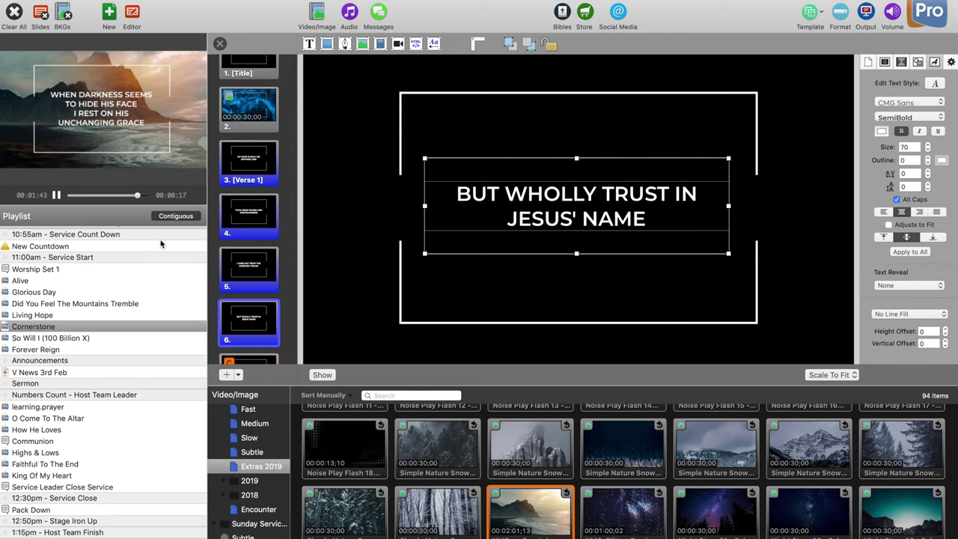
# Step: Split slide 9 after HE IS LORD so LORD OF ALL stands alone
pyautogui.scroll(-5, 238, 218)
pyautogui.click(238, 225)
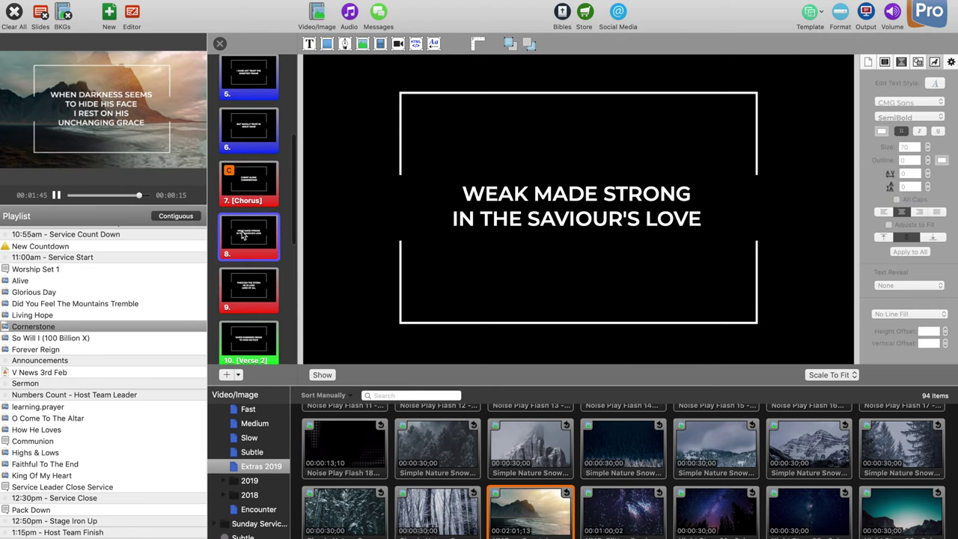
pyautogui.scroll(-1, 238, 225)
pyautogui.click(247, 255)
pyautogui.click(629, 204)
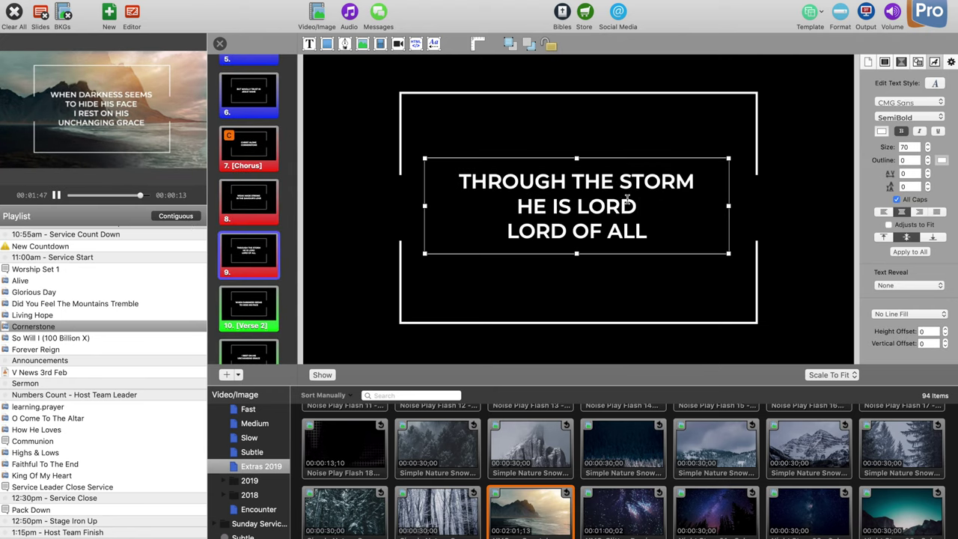
pyautogui.doubleClick(629, 204)
pyautogui.click(655, 203)
pyautogui.press('super+Return')
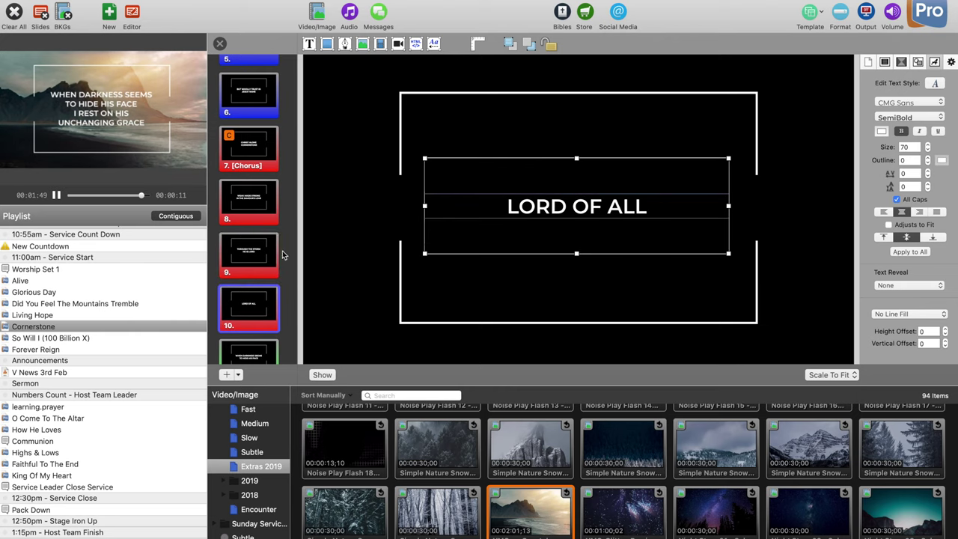
# Step: Split slide 13 after STORMY GALE, giving the anchor lines their own slides
pyautogui.scroll(-5, 255, 252)
pyautogui.scroll(-1, 250, 252)
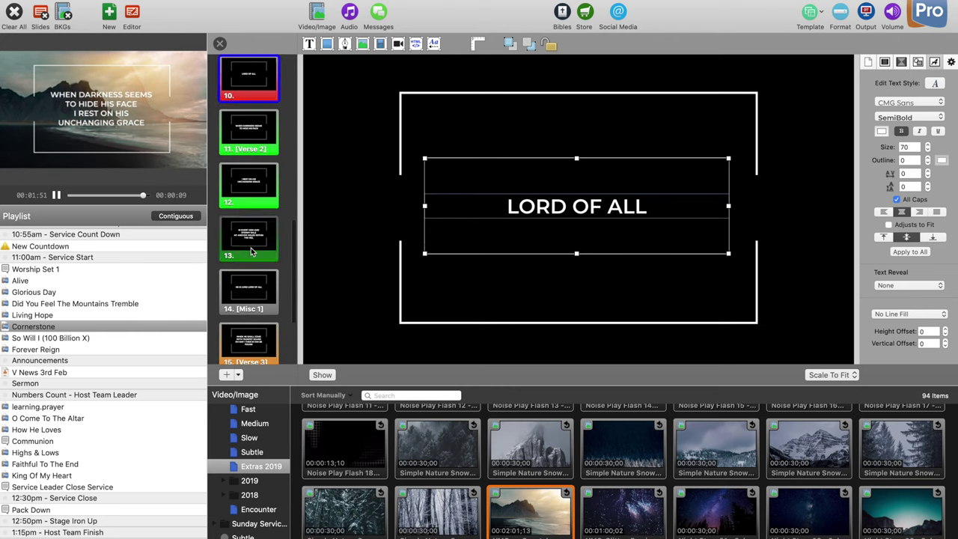
pyautogui.click(251, 248)
pyautogui.click(677, 201)
pyautogui.doubleClick(677, 200)
pyautogui.press('super+a')
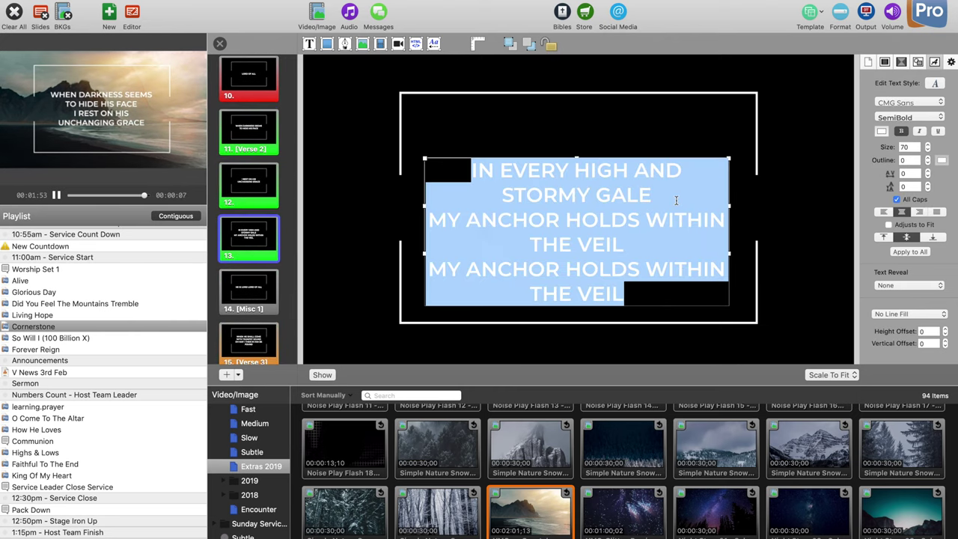
pyautogui.press('super+n')
pyautogui.press('super+z')
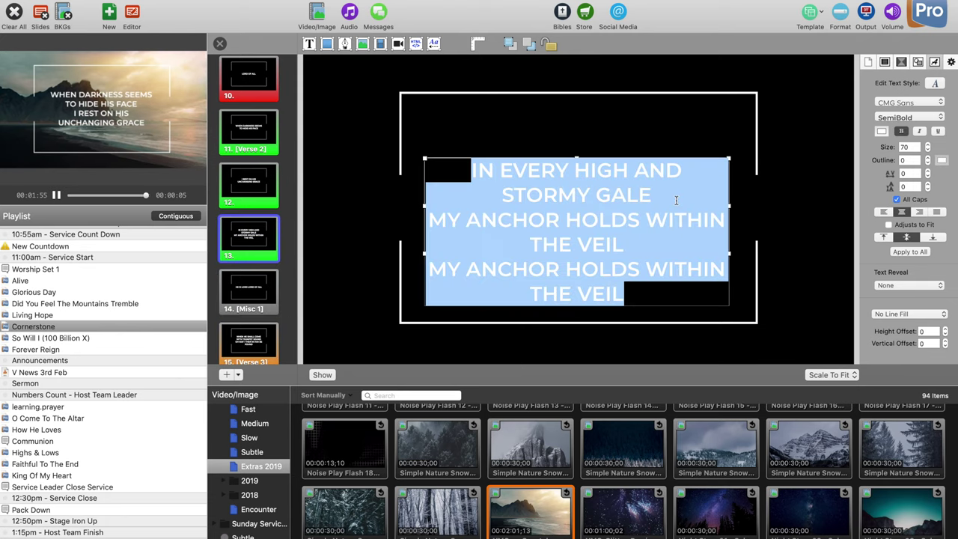
pyautogui.click(676, 199)
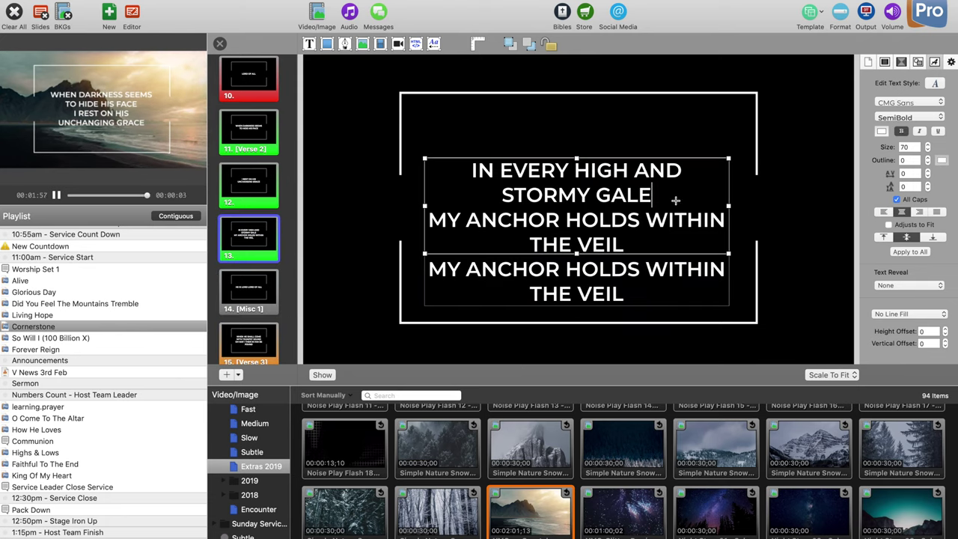
pyautogui.press('super+Return')
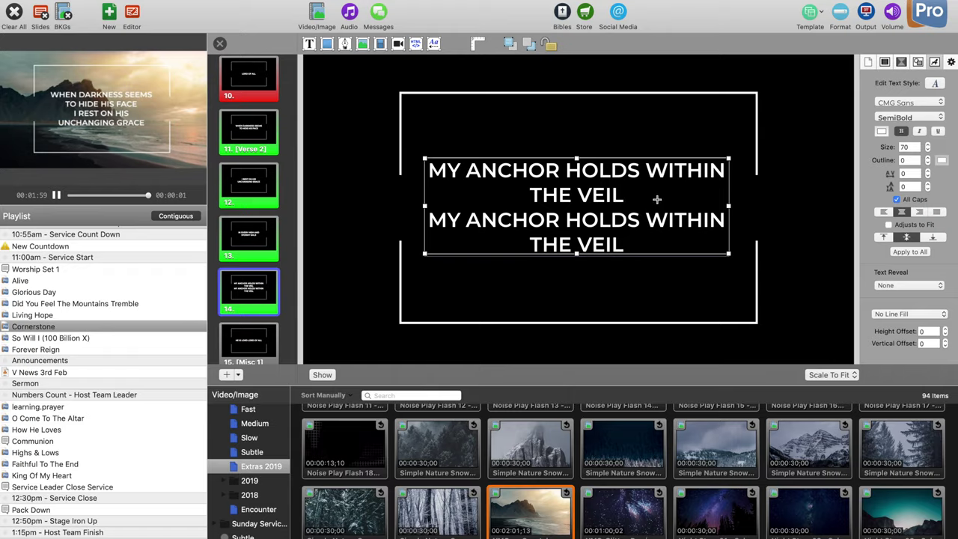
pyautogui.hotkey('alt', 'Return')
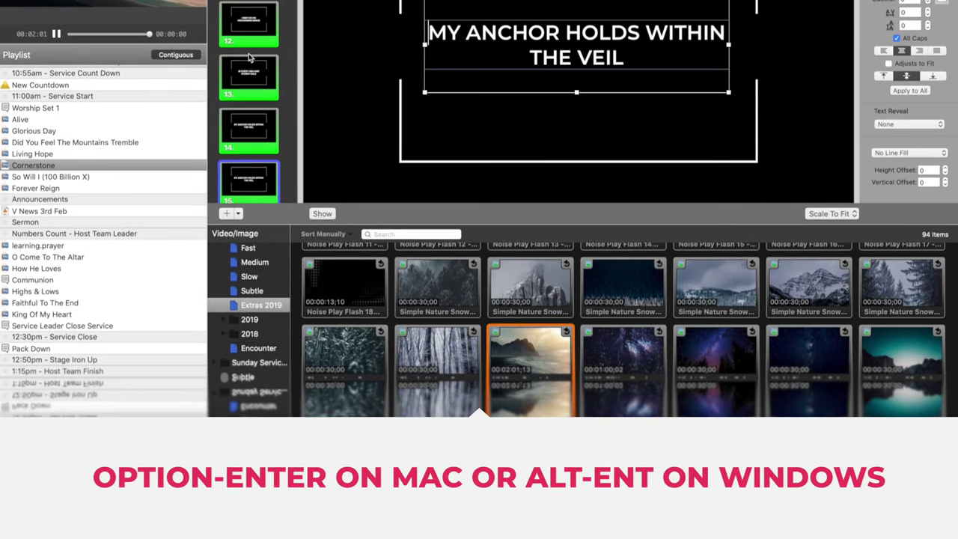
# Step: Split Verse 3 after TRUMPET SOUND
pyautogui.scroll(-4, 252, 112)
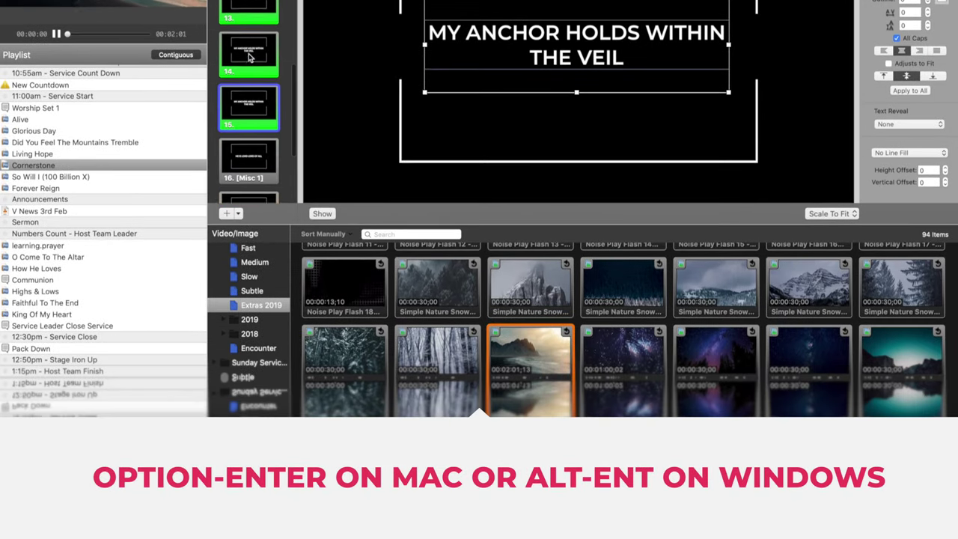
pyautogui.click(251, 116)
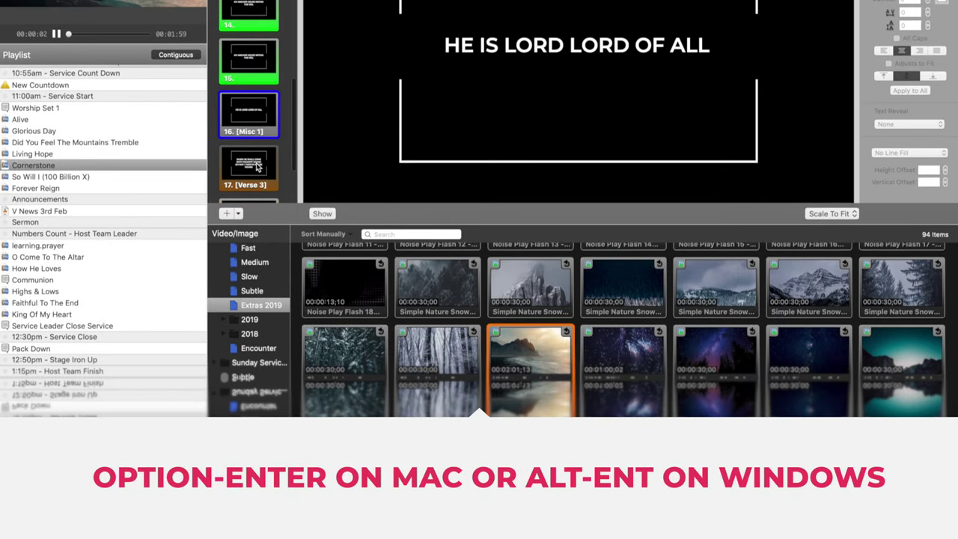
pyautogui.click(254, 149)
pyautogui.doubleClick(616, 18)
pyautogui.doubleClick(606, 10)
pyautogui.click(707, 31)
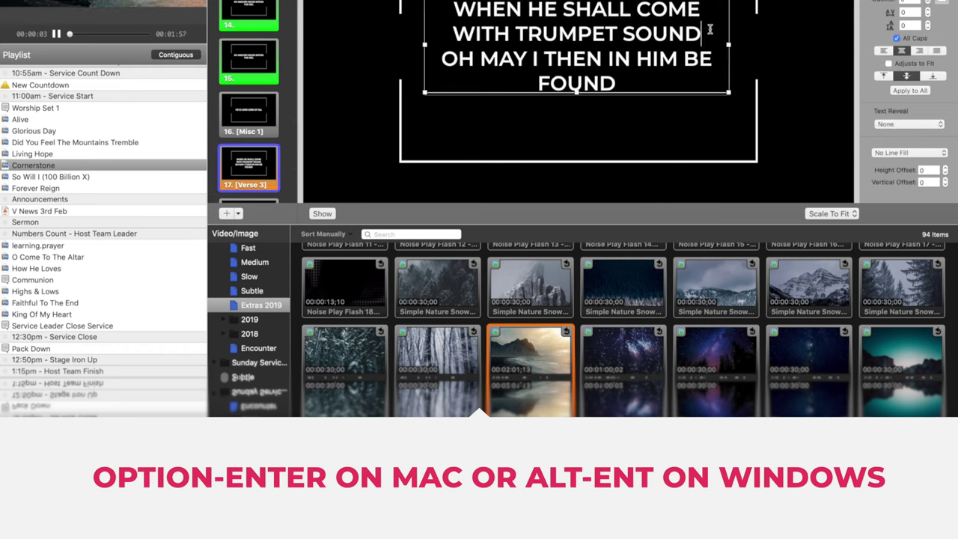
pyautogui.hotkey('alt', 'Return')
# Step: Split slide 19 after ALONE so FAULTLESS STAND BEFORE THE THRONE is separate
pyautogui.scroll(-3, 250, 105)
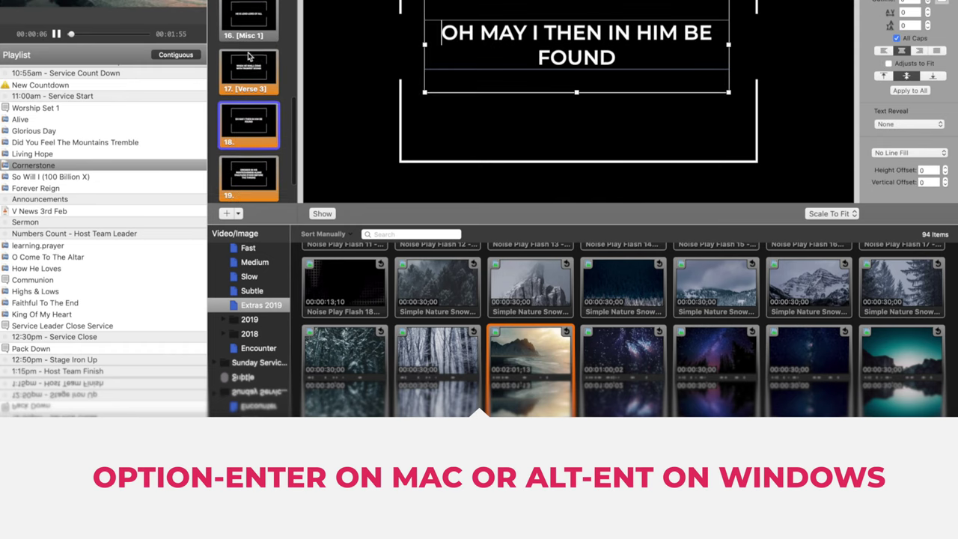
pyautogui.click(256, 113)
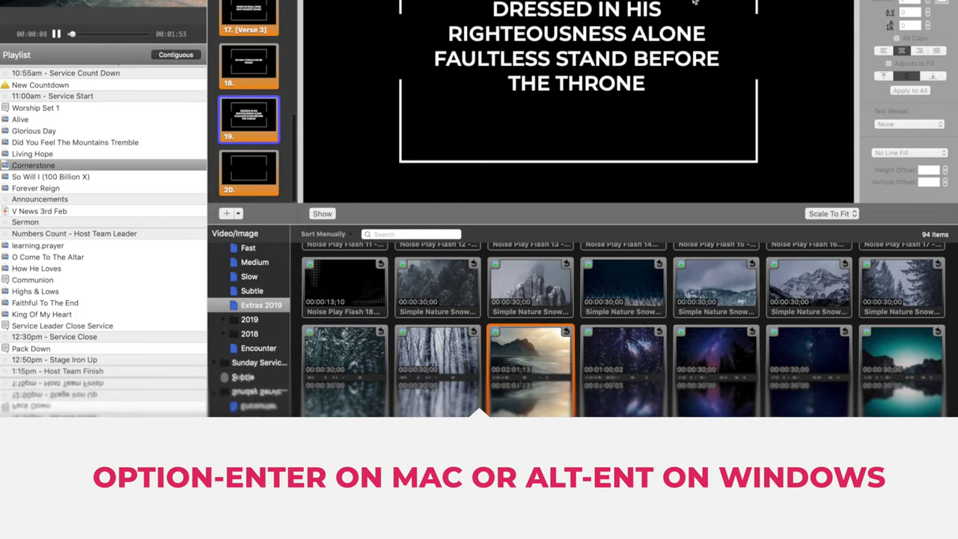
pyautogui.doubleClick(704, 34)
pyautogui.click(711, 37)
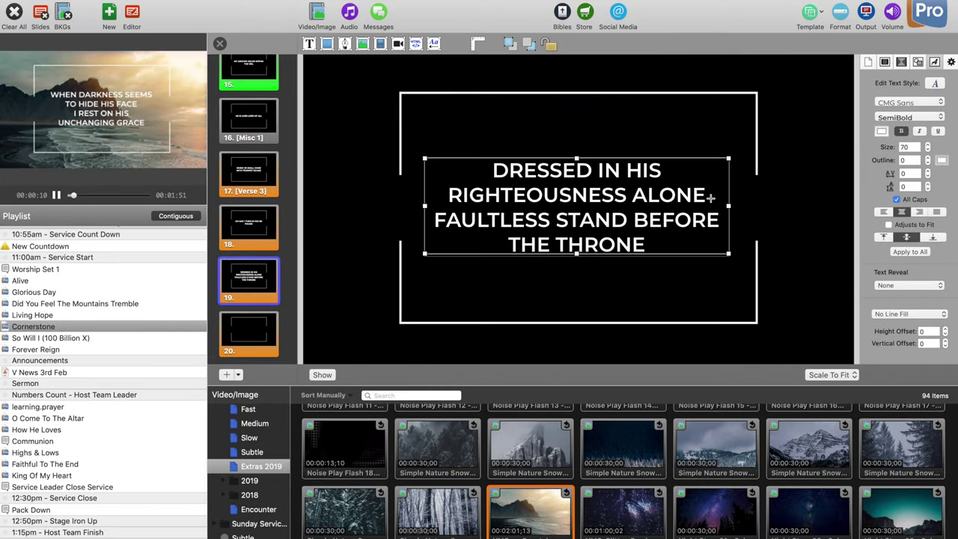
pyautogui.hotkey('alt', 'Return')
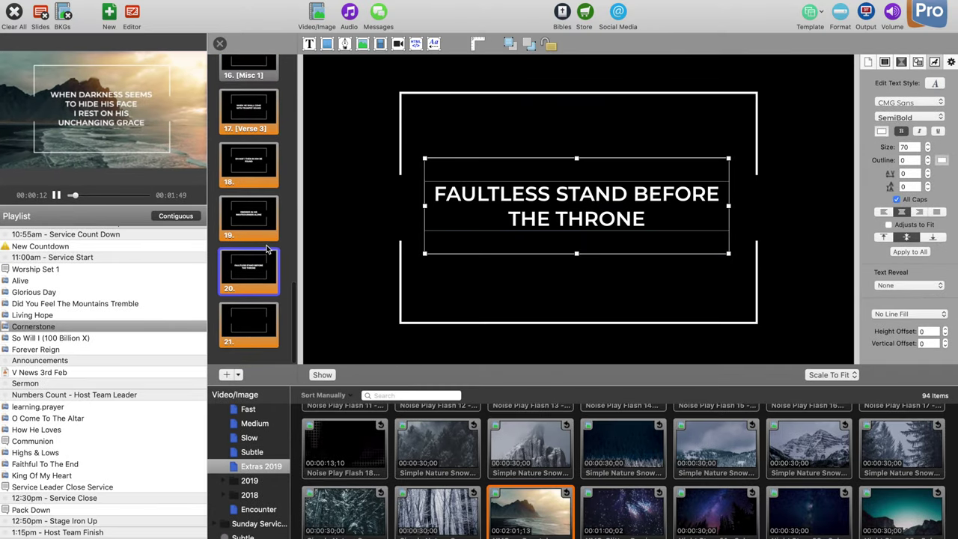
pyautogui.scroll(5, 258, 225)
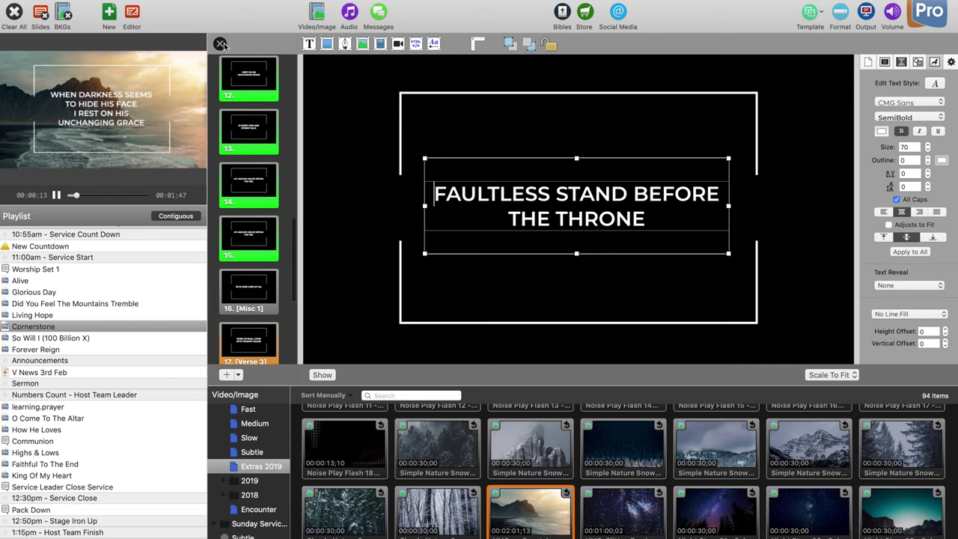
pyautogui.press('super+e')
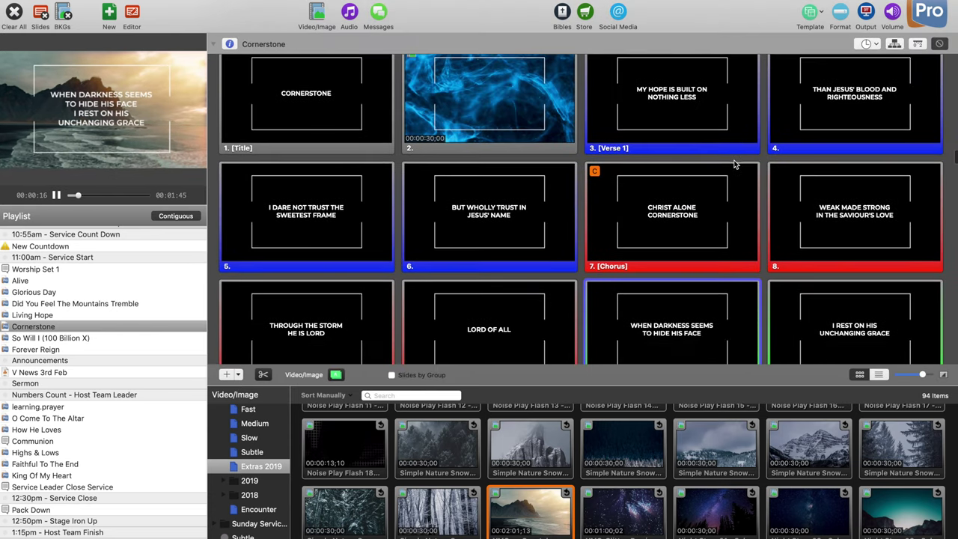
# Step: Put the blue motion background and Cornerstone's Verse 1 live full screen, then advance through the lyric slides
pyautogui.click(553, 163)
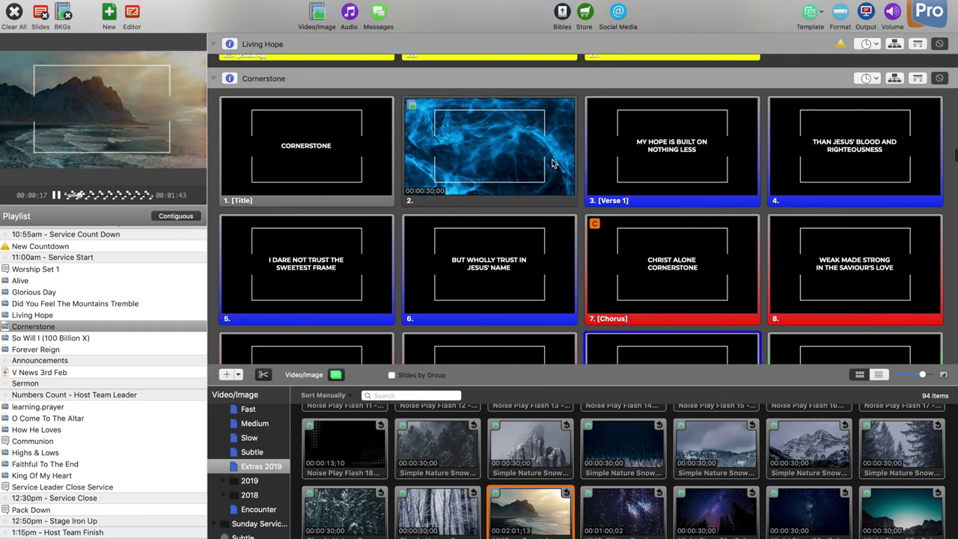
pyautogui.click(717, 179)
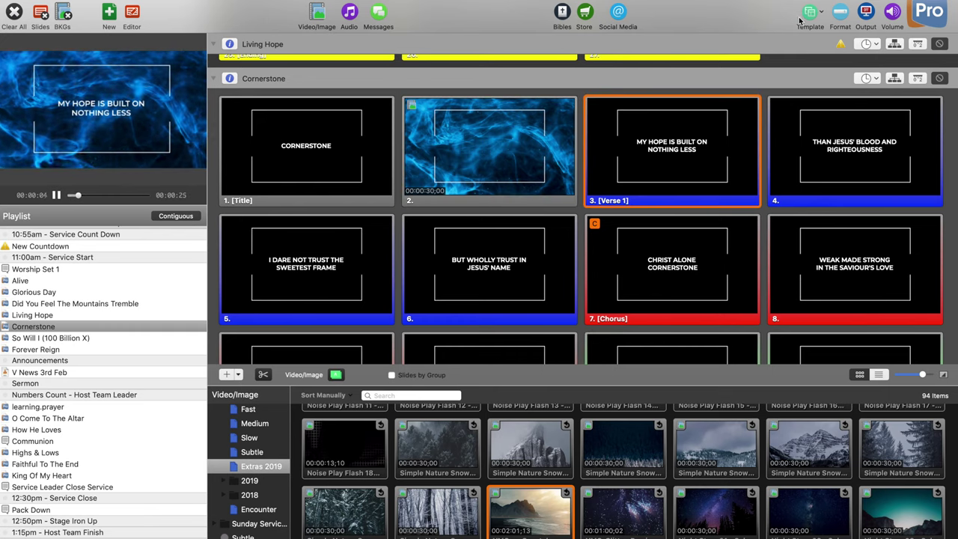
pyautogui.click(866, 17)
pyautogui.press('Right')
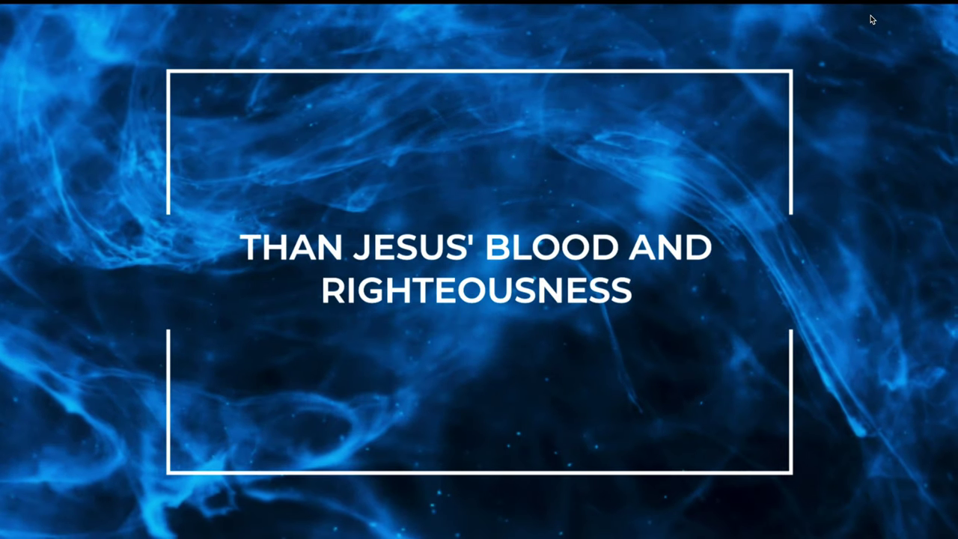
pyautogui.press('Right')
pyautogui.press('Right')
pyautogui.press('Right')
pyautogui.press('Right')
pyautogui.press('Right')
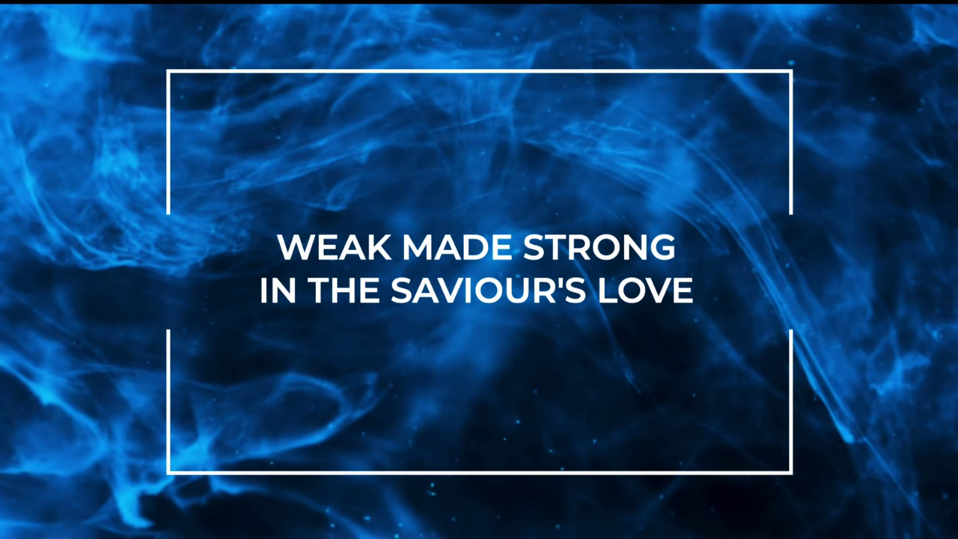
pyautogui.press('Right')
pyautogui.press('Right')
pyautogui.press('Right')
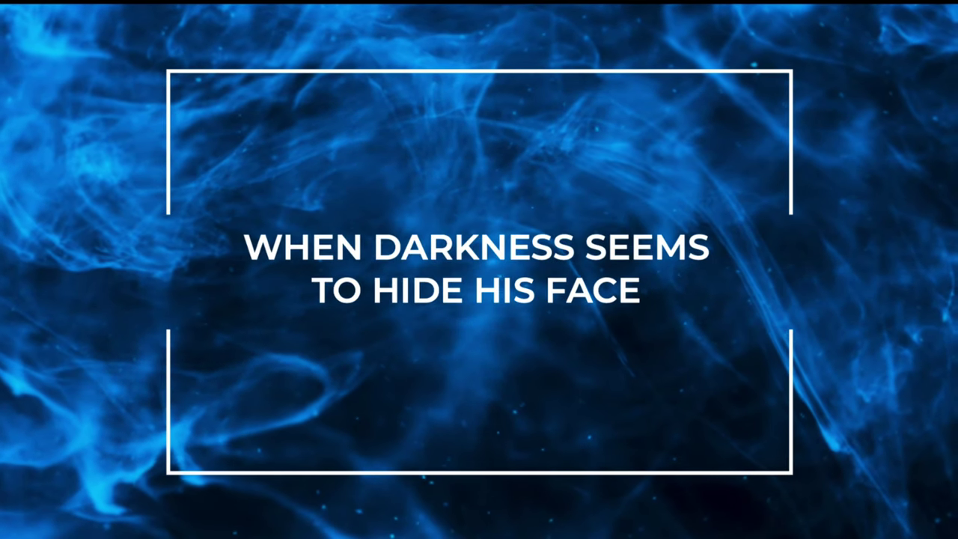
pyautogui.press('Right')
pyautogui.press('Right')
pyautogui.press('Right')
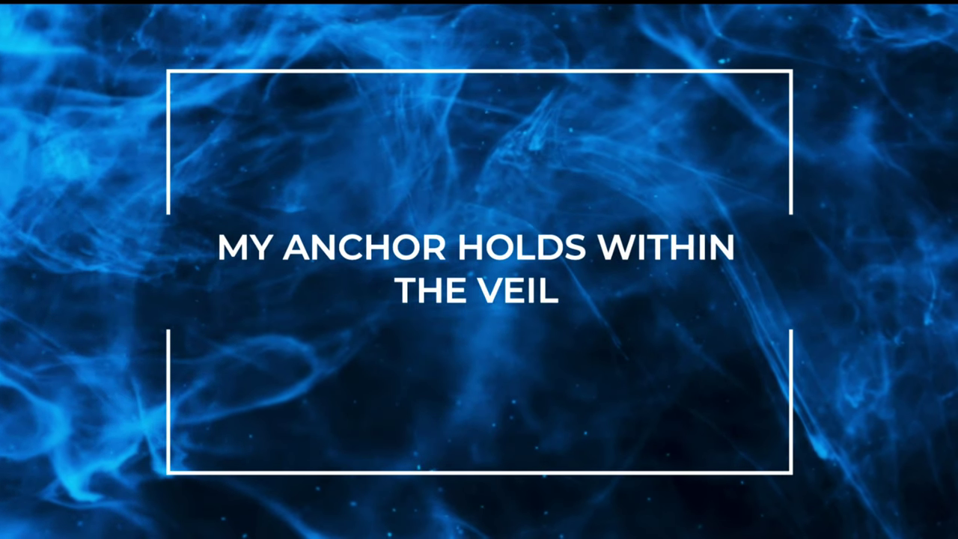
pyautogui.press('Right')
pyautogui.press('Right')
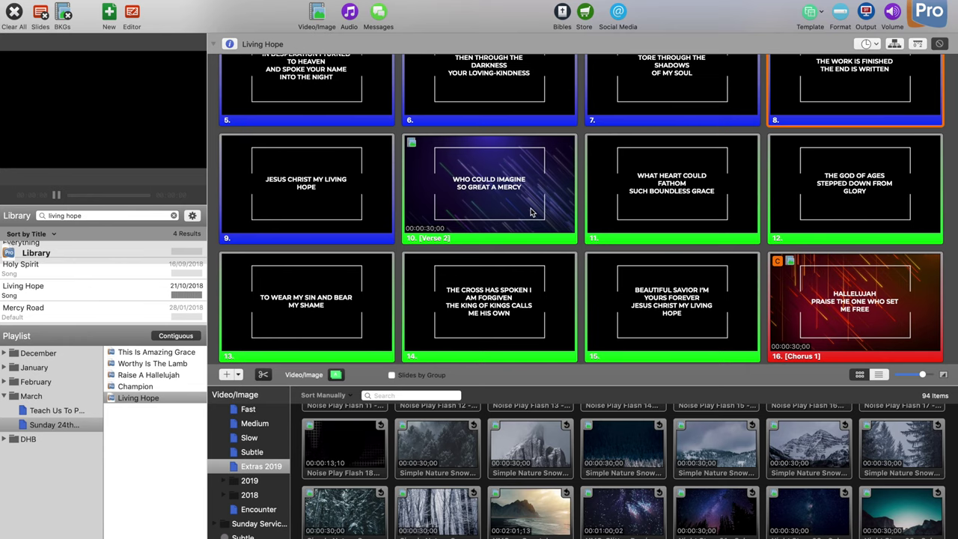
# Step: Scroll through the remaining Living Hope slides, then open the Sunday 24th playlist under March
pyautogui.scroll(-5, 531, 211)
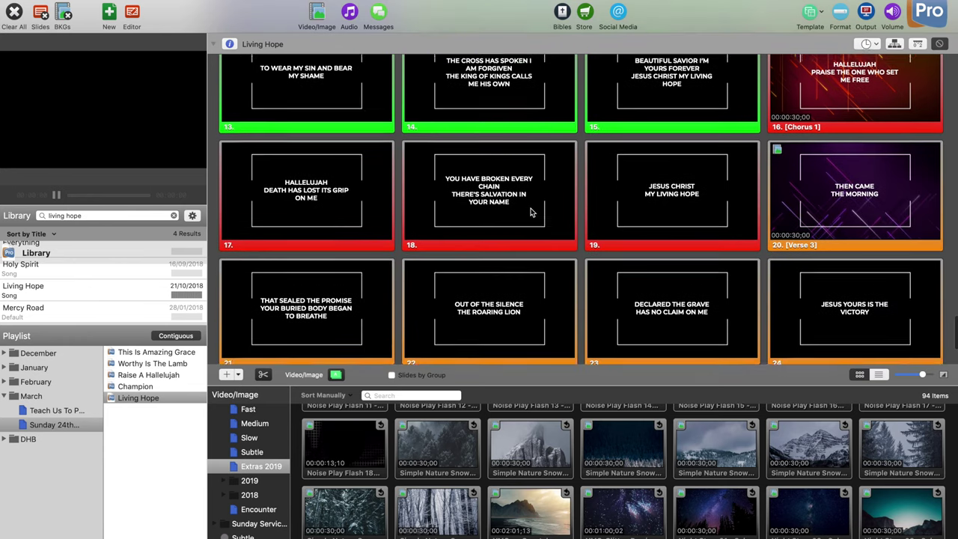
pyautogui.scroll(-5, 532, 211)
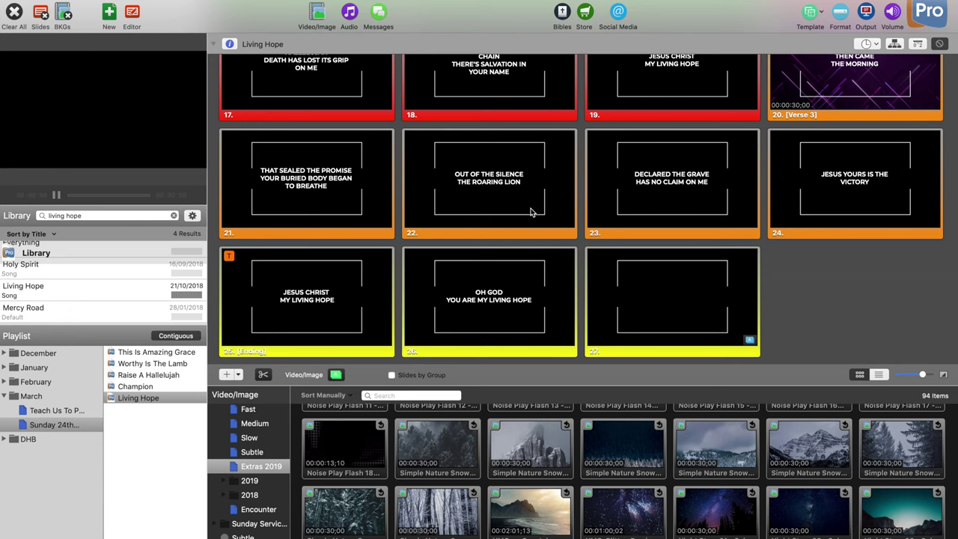
pyautogui.scroll(5, 531, 212)
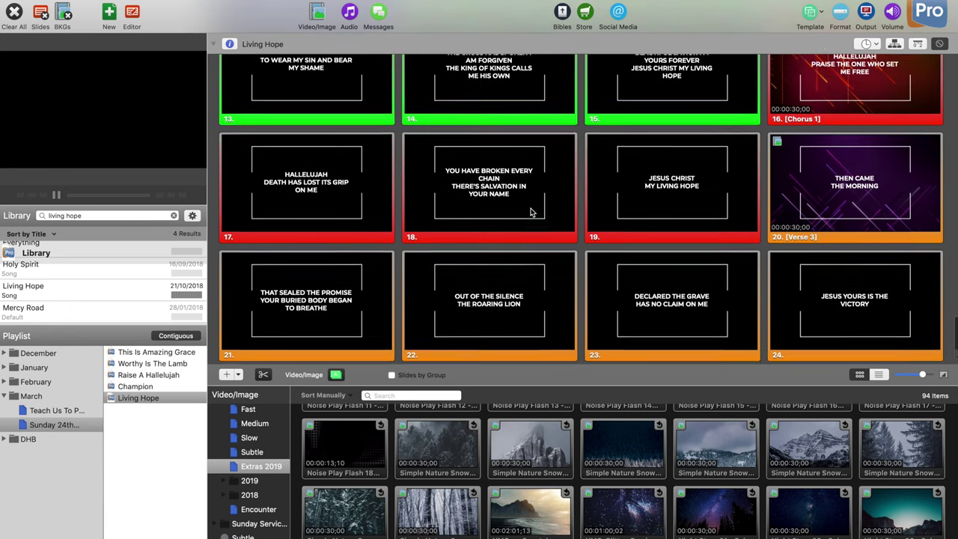
pyautogui.scroll(1, 531, 212)
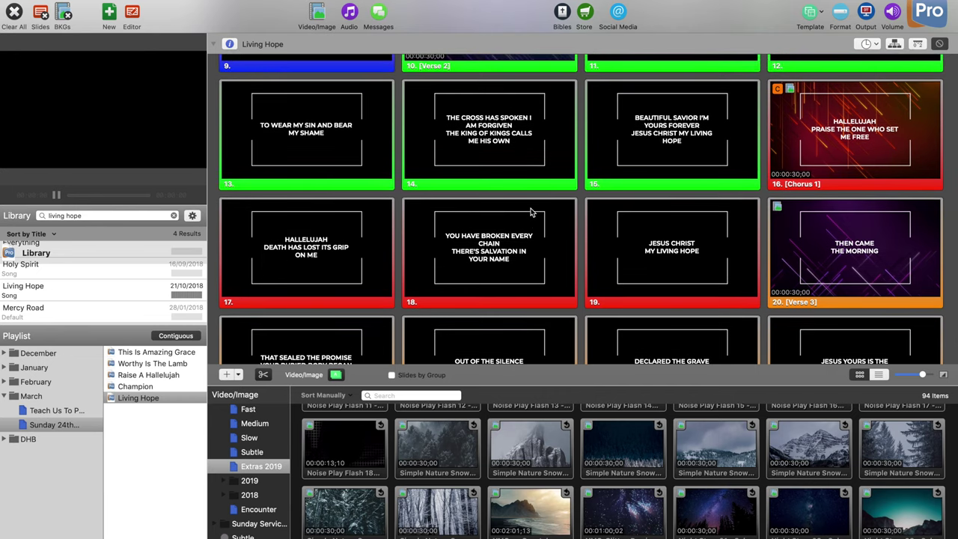
pyautogui.click(55, 424)
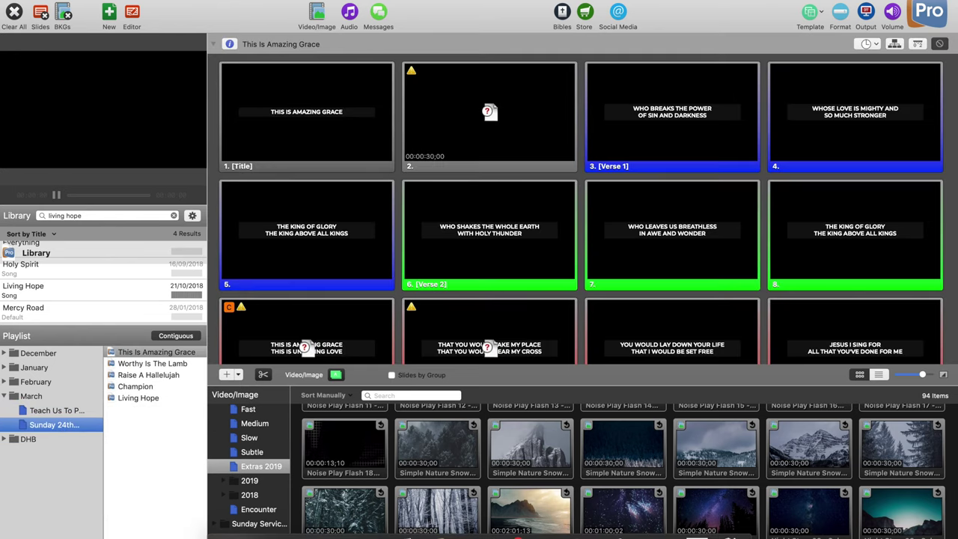
# Step: Create a new playlist under March named Sunday 24th
pyautogui.click(13, 533)
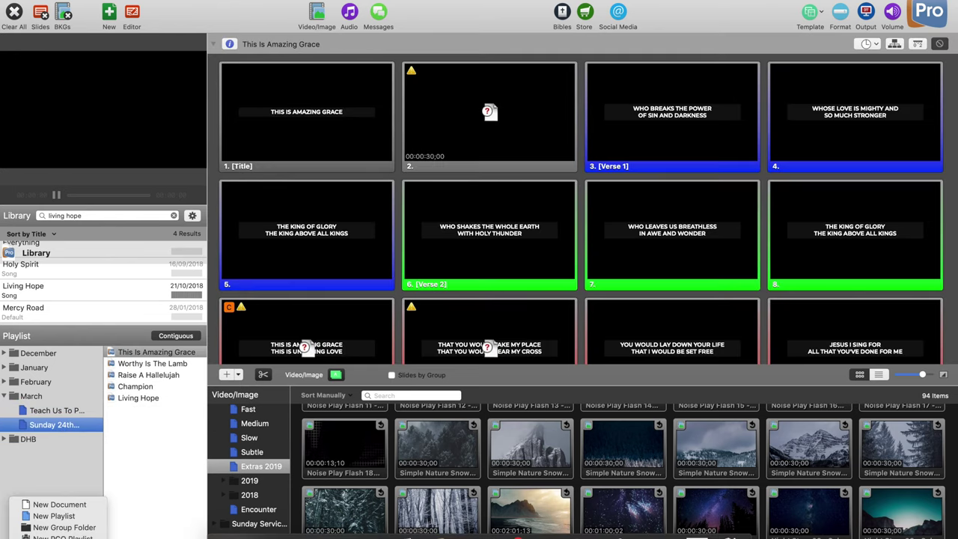
pyautogui.click(75, 516)
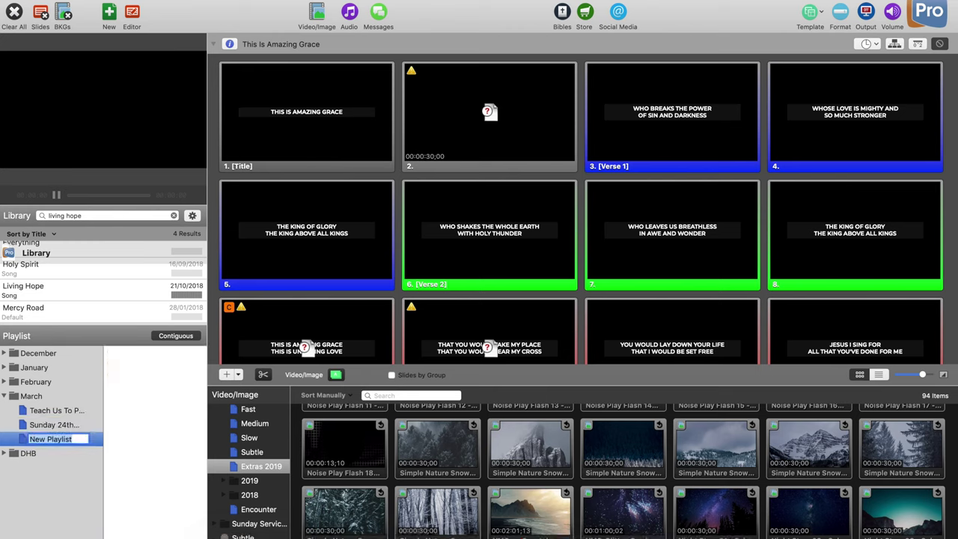
pyautogui.write('Sunday 24th')
pyautogui.press('Return')
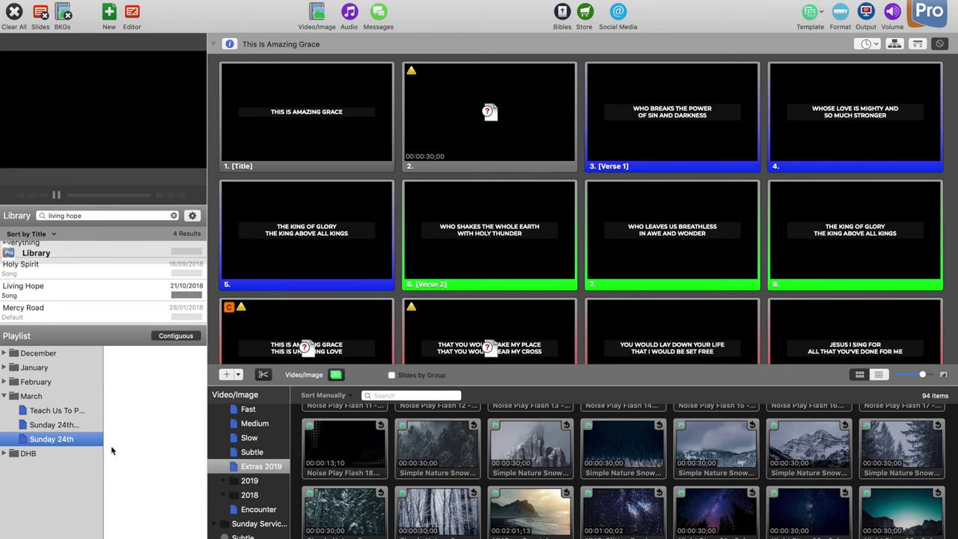
# Step: Drag Living Hope from the Library into the new Sunday 24th playlist
pyautogui.moveTo(163, 288); pyautogui.dragTo(177, 390)
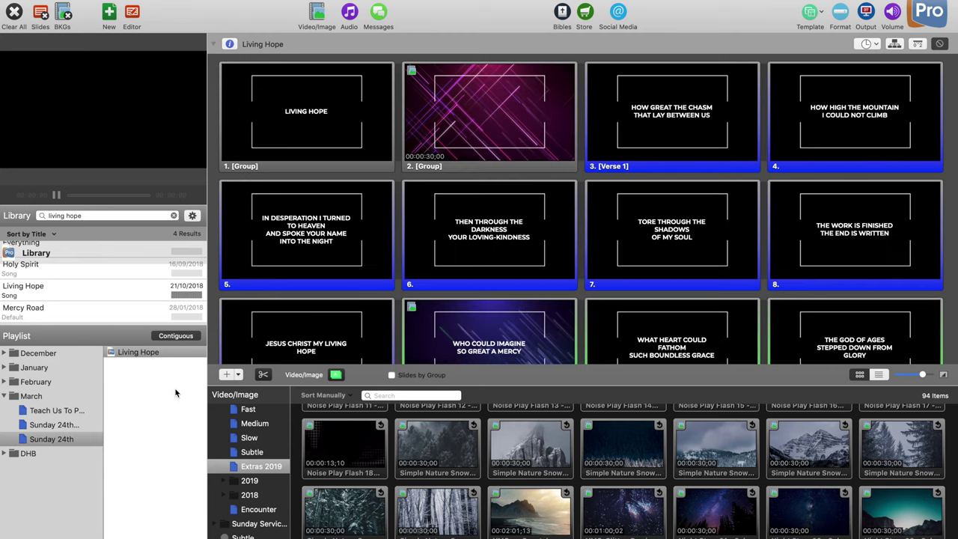
pyautogui.scroll(2, 119, 294)
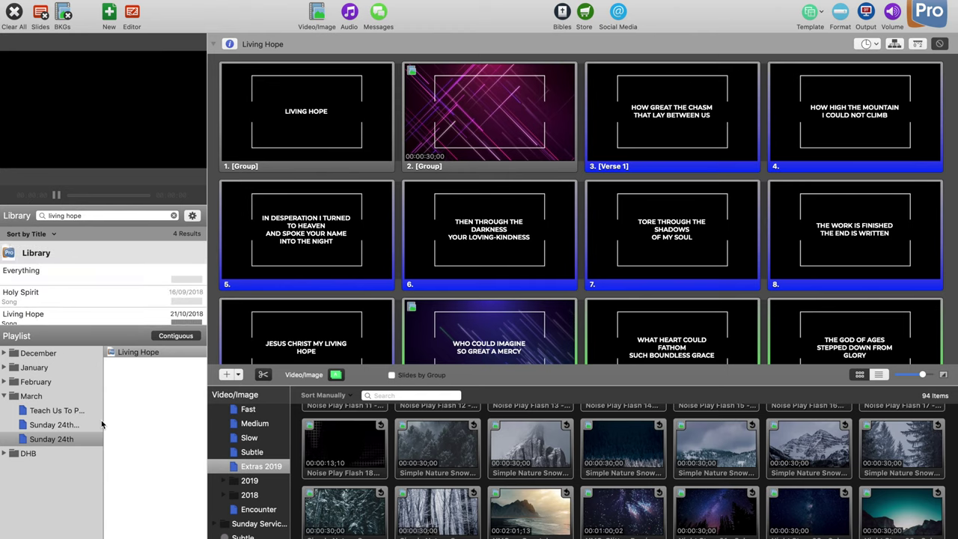
pyautogui.scroll(-2, 509, 262)
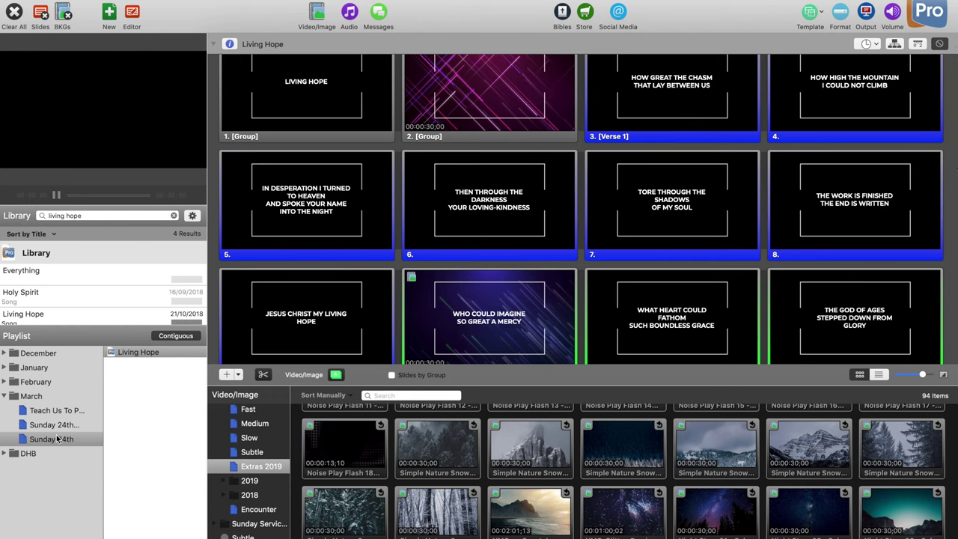
pyautogui.click(12, 538)
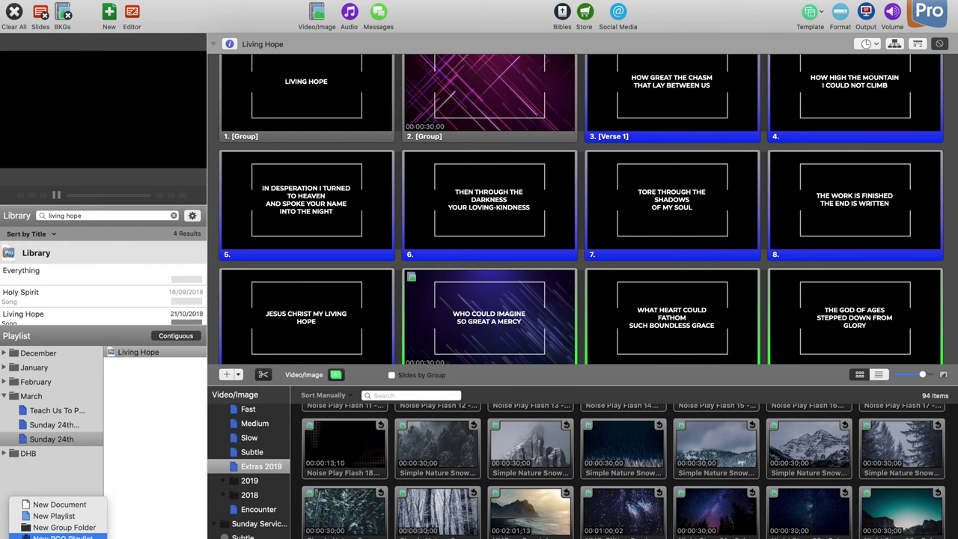
# Step: Check the Planning Center login under Preferences > Services, then close Preferences
pyautogui.click(142, 524)
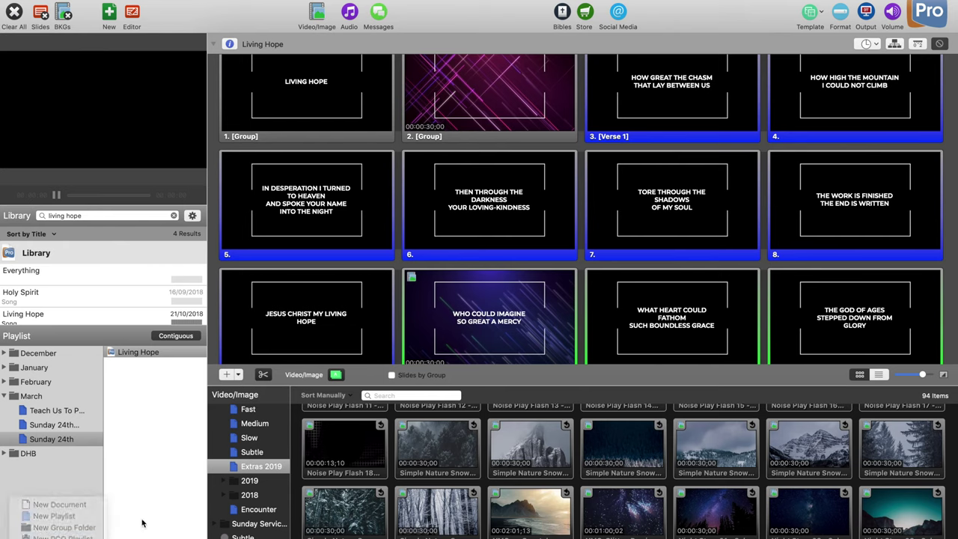
pyautogui.click(53, 1)
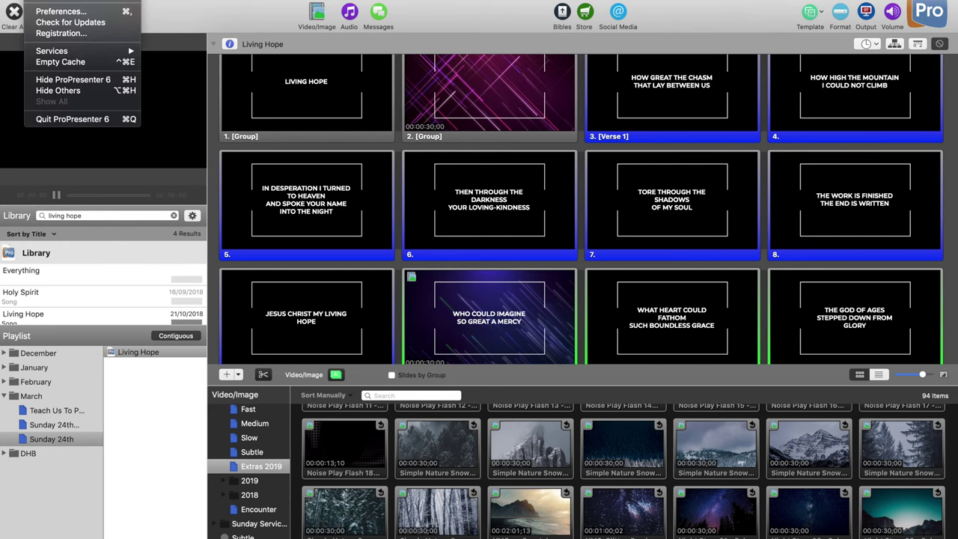
pyautogui.click(91, 14)
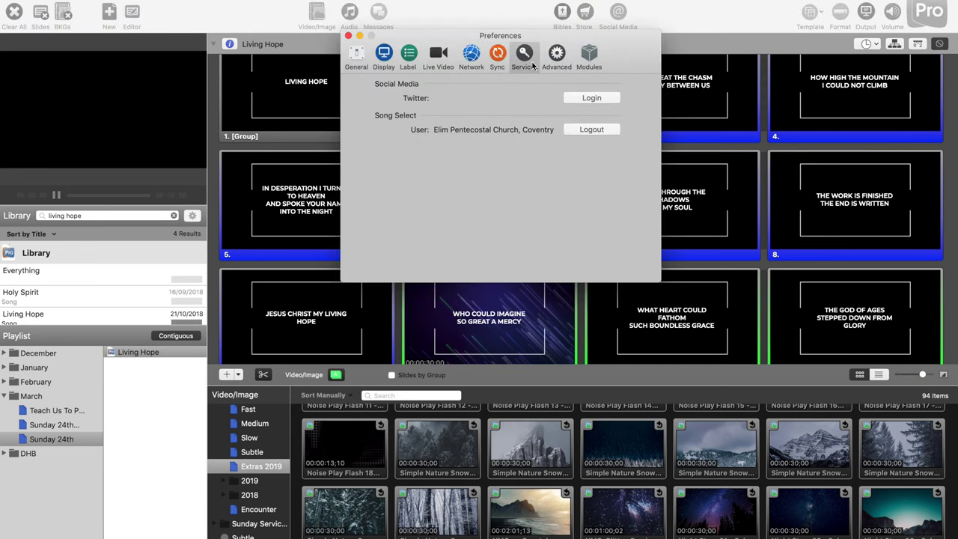
pyautogui.click(554, 60)
pyautogui.click(525, 57)
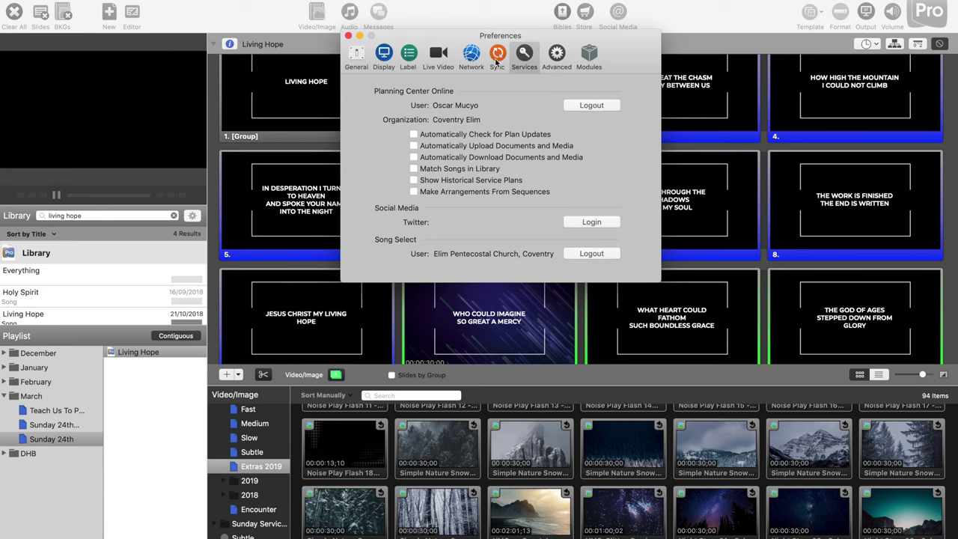
pyautogui.click(349, 36)
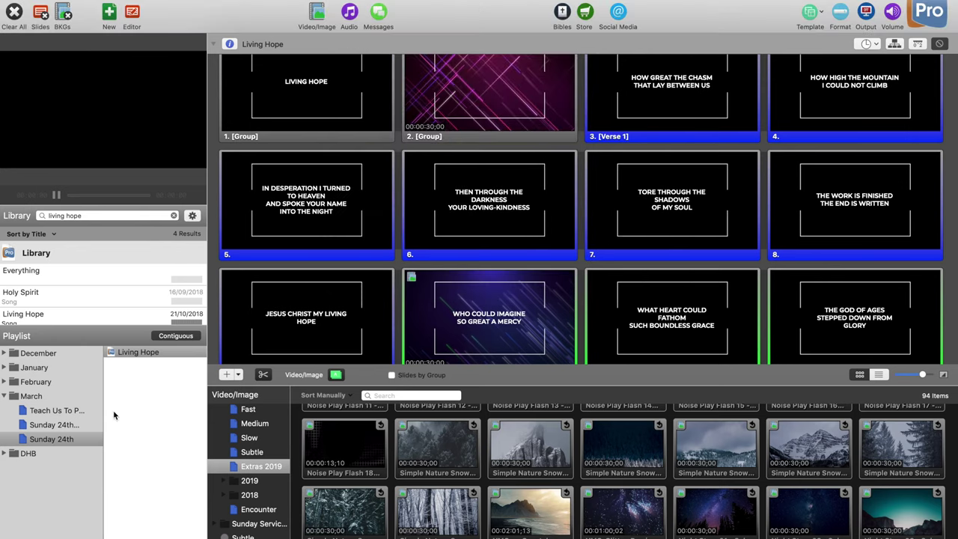
# Step: Import the 24 March 2019 Planning Center plan as a new PCO playlist
pyautogui.click(15, 536)
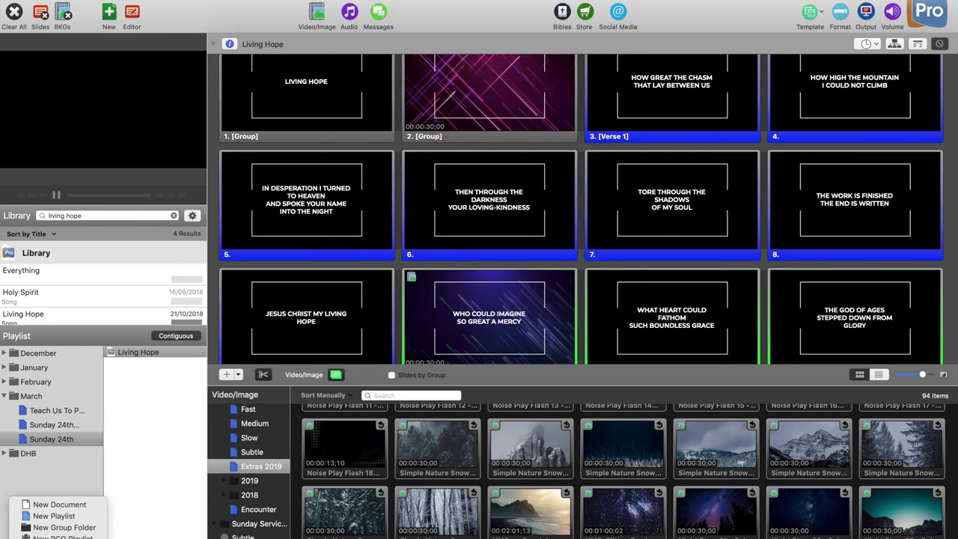
pyautogui.click(63, 537)
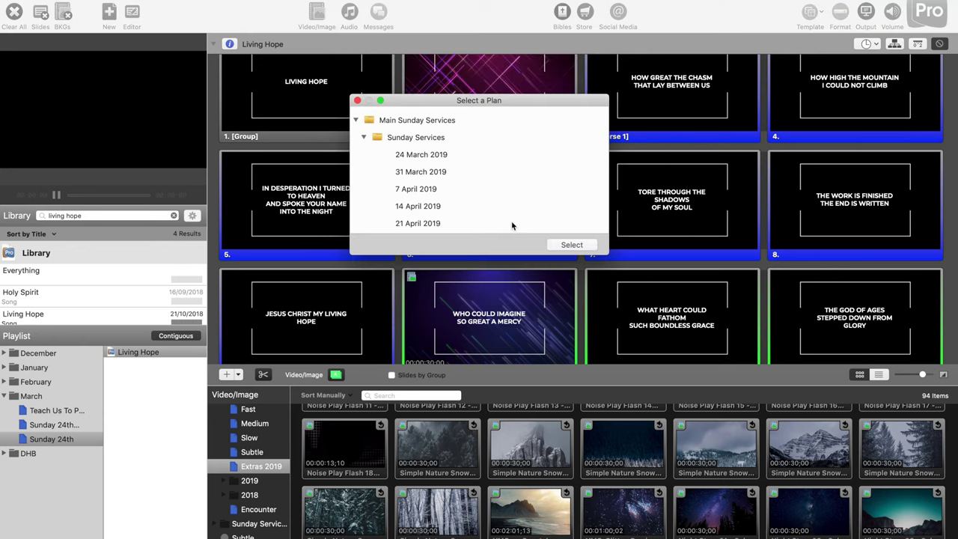
pyautogui.click(422, 150)
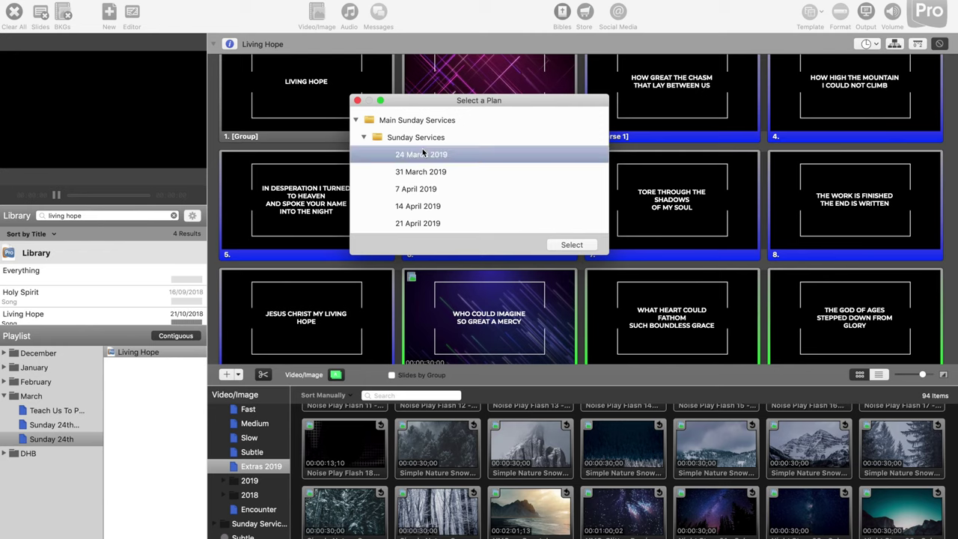
pyautogui.click(572, 245)
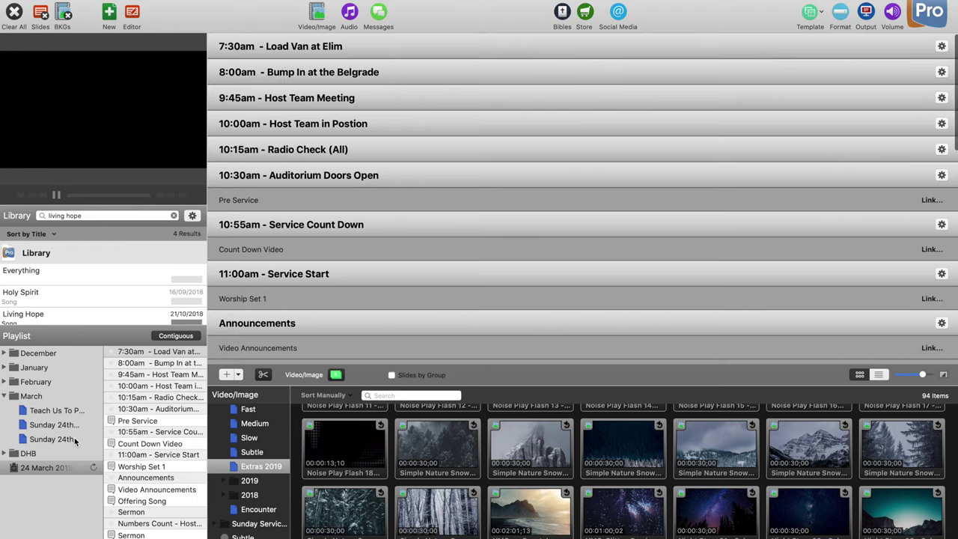
# Step: Move the 24 March 2019 playlist into the March folder and review its new song entries
pyautogui.moveTo(49, 469); pyautogui.dragTo(54, 452)
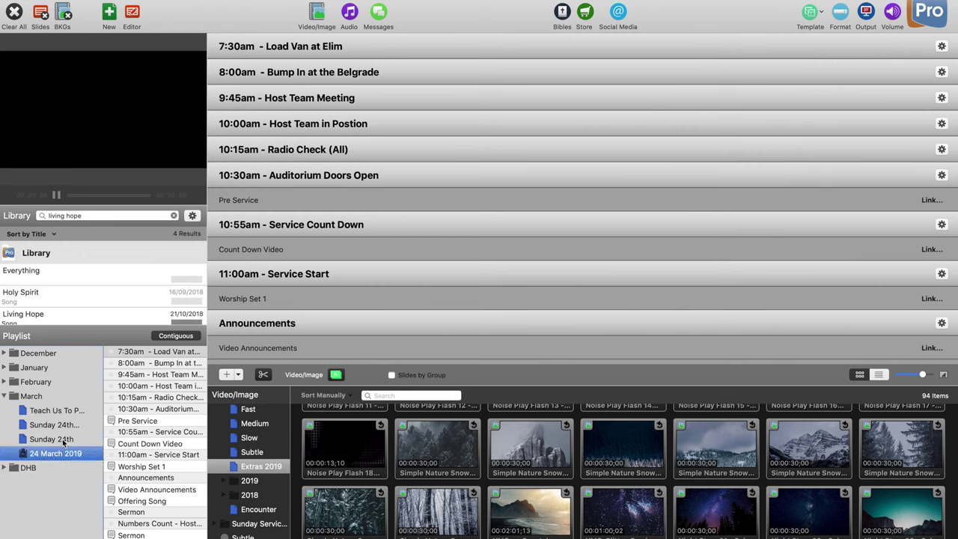
pyautogui.scroll(-3, 128, 453)
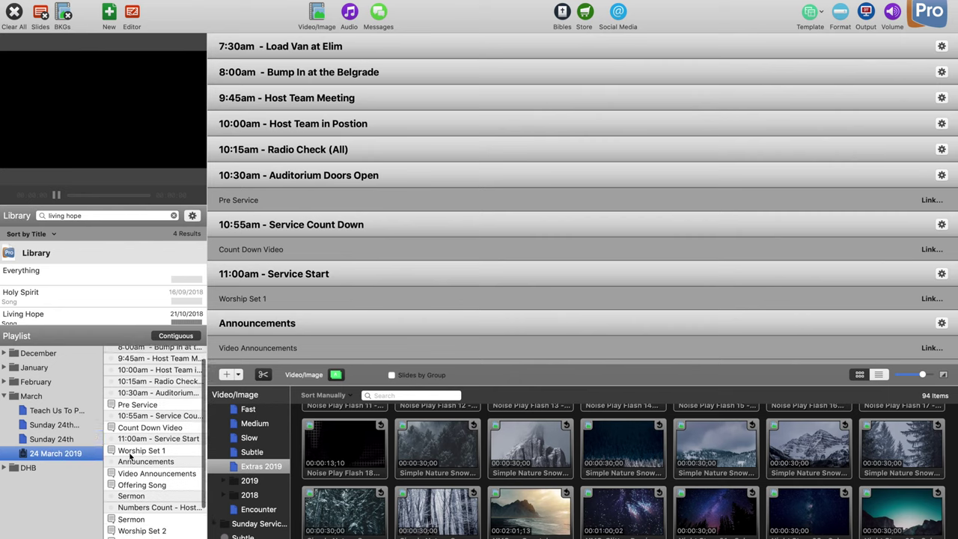
pyautogui.scroll(3, 128, 453)
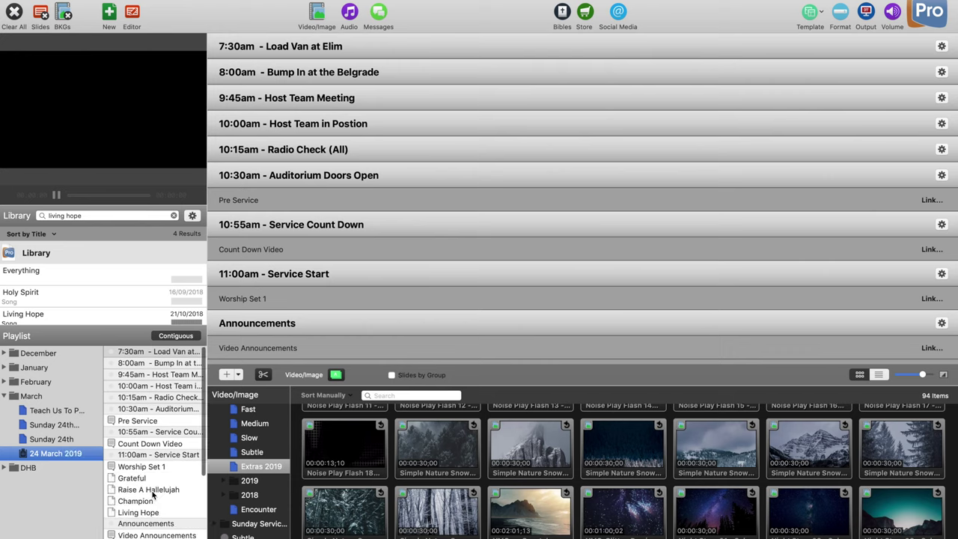
pyautogui.scroll(-2, 152, 494)
# Step: Inspect the empty Grateful, Raise A Hallelujah, Champion and Living Hope placeholders in the playlist
pyautogui.click(143, 439)
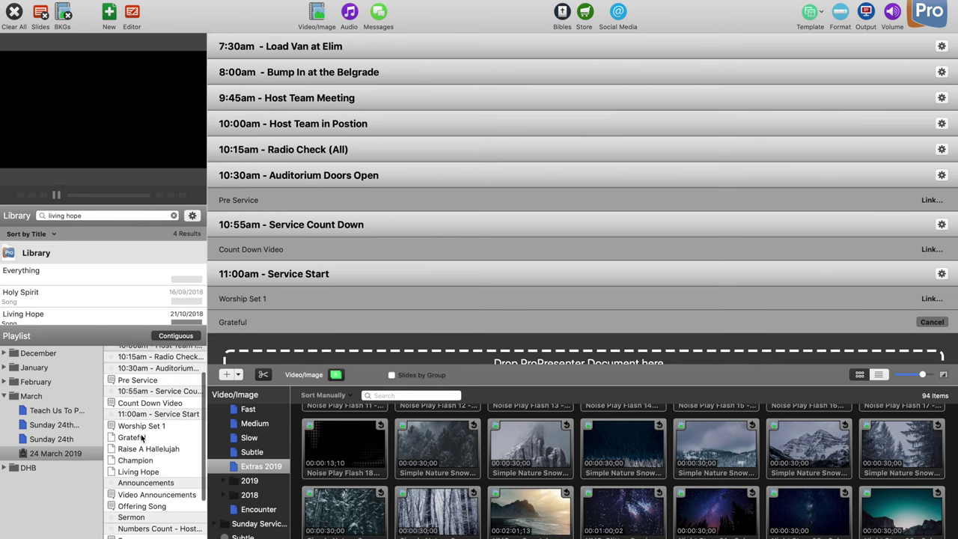
pyautogui.click(146, 451)
pyautogui.click(139, 463)
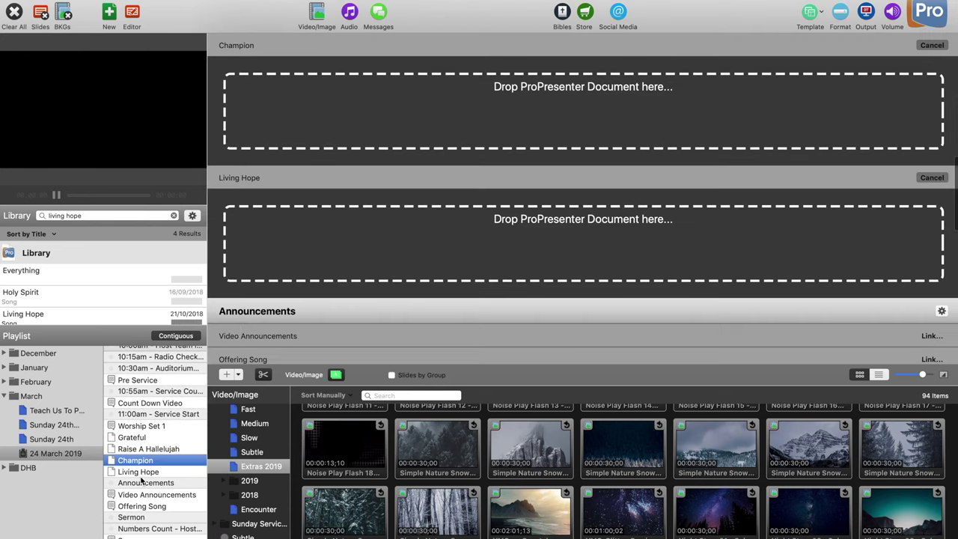
pyautogui.click(146, 472)
pyautogui.click(150, 461)
pyautogui.click(166, 449)
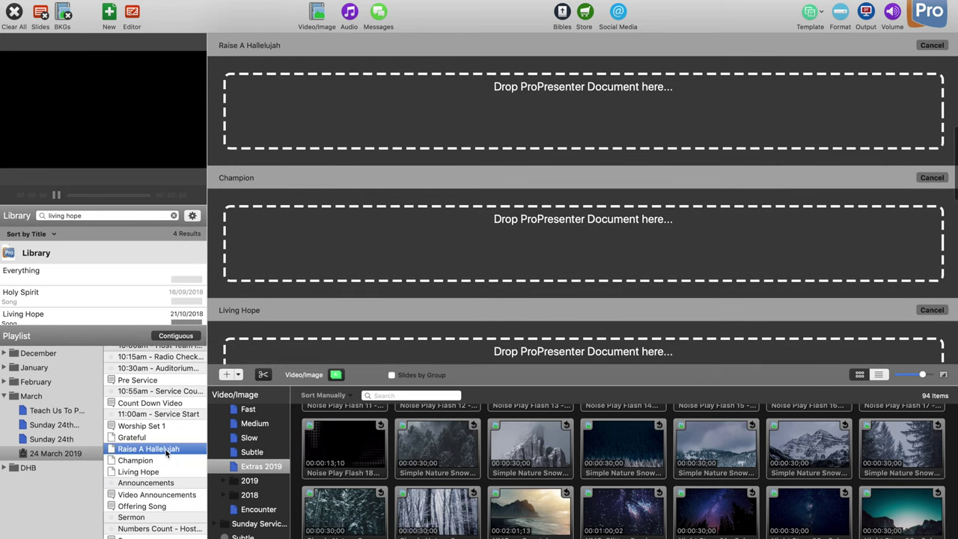
pyautogui.click(152, 439)
pyautogui.scroll(2, 746, 162)
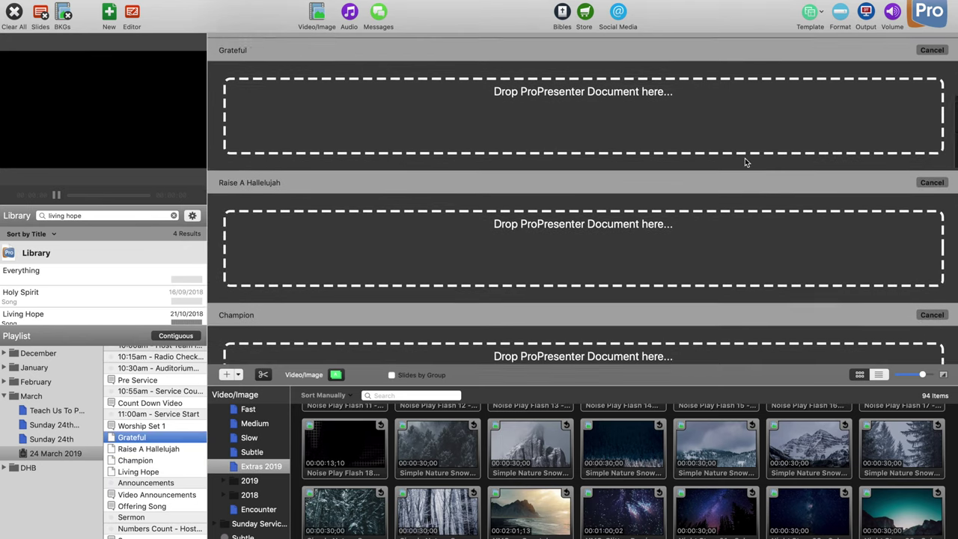
# Step: Search the Library for 'grate' and link Grateful to its placeholder
pyautogui.click(137, 215)
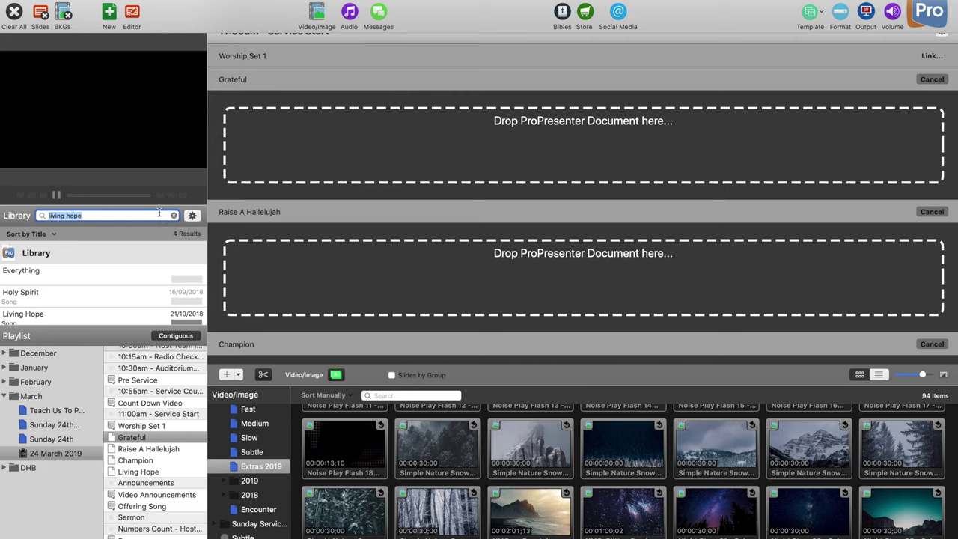
pyautogui.write('grateful')
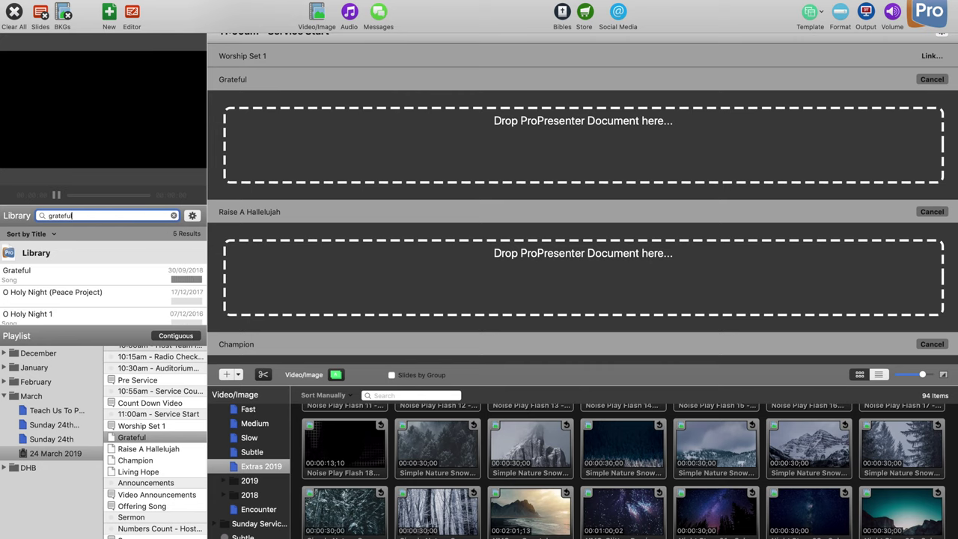
pyautogui.press('super+a')
pyautogui.moveTo(131, 263); pyautogui.dragTo(350, 178)
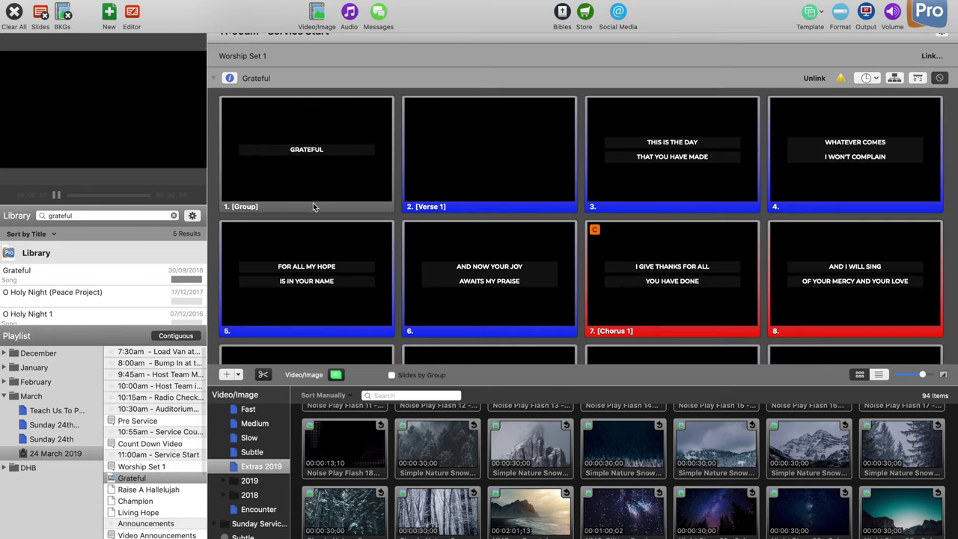
# Step: Search the Library for Raise A Hallelujah and link it to its empty placeholder
pyautogui.scroll(-2, 313, 203)
pyautogui.scroll(-1, 117, 309)
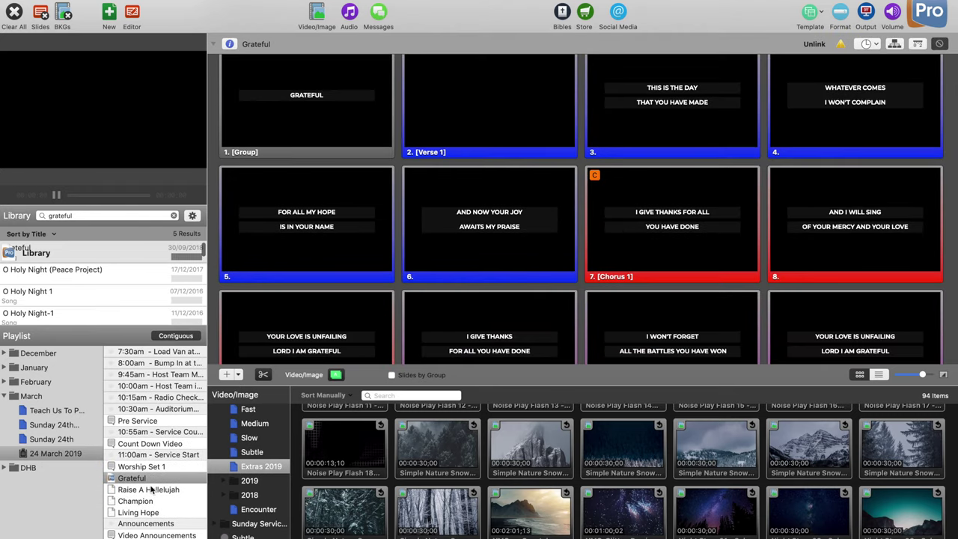
pyautogui.click(152, 490)
pyautogui.doubleClick(122, 215)
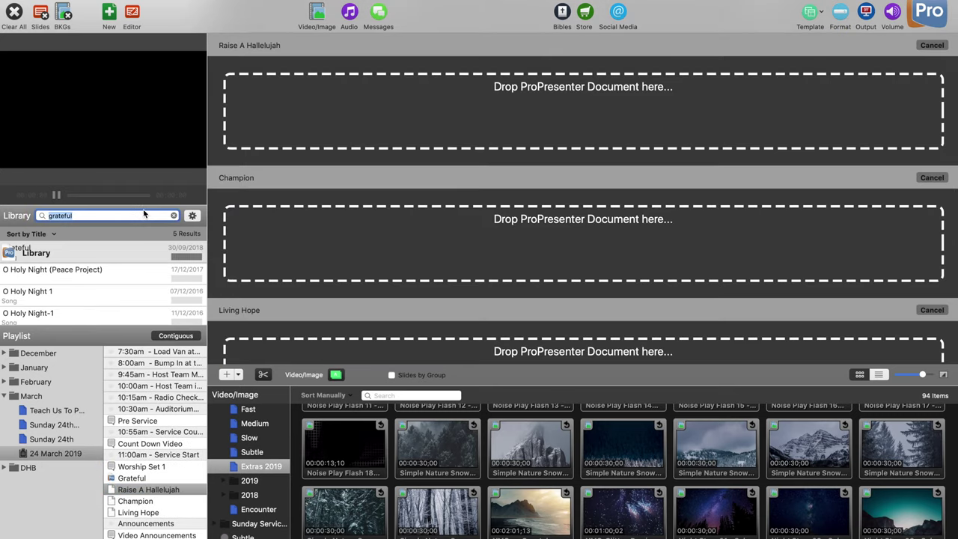
pyautogui.write('raise a he')
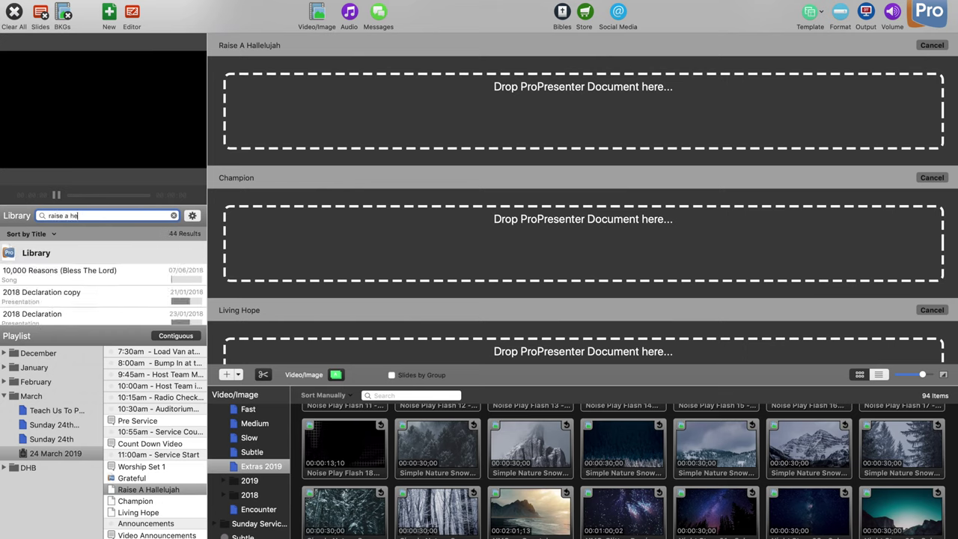
pyautogui.press('BackSpace')
pyautogui.write('alle')
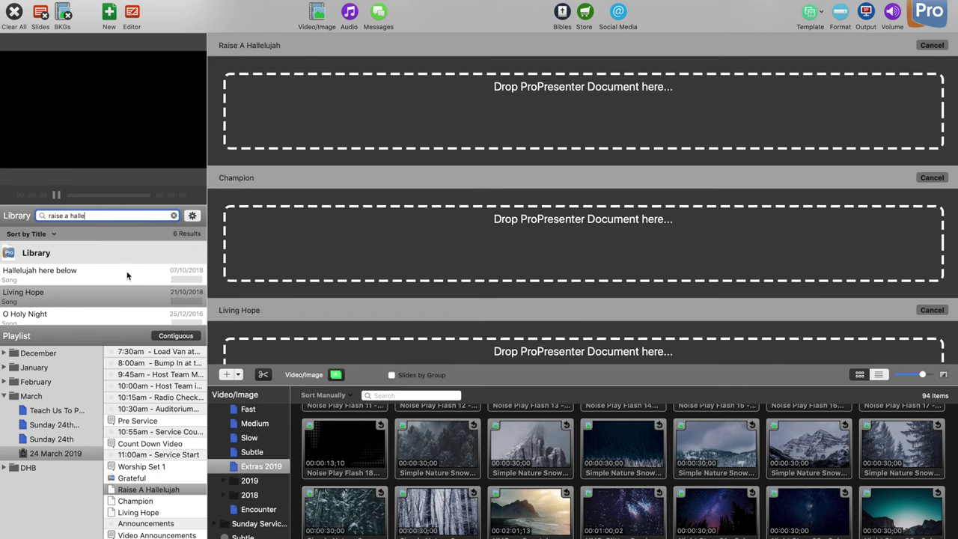
pyautogui.scroll(-5, 126, 276)
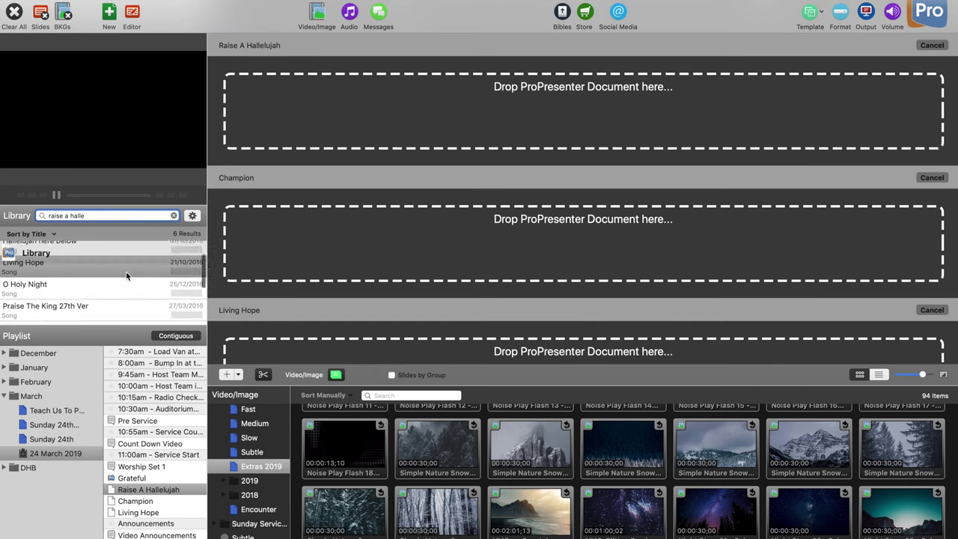
pyautogui.moveTo(126, 275); pyautogui.dragTo(402, 158)
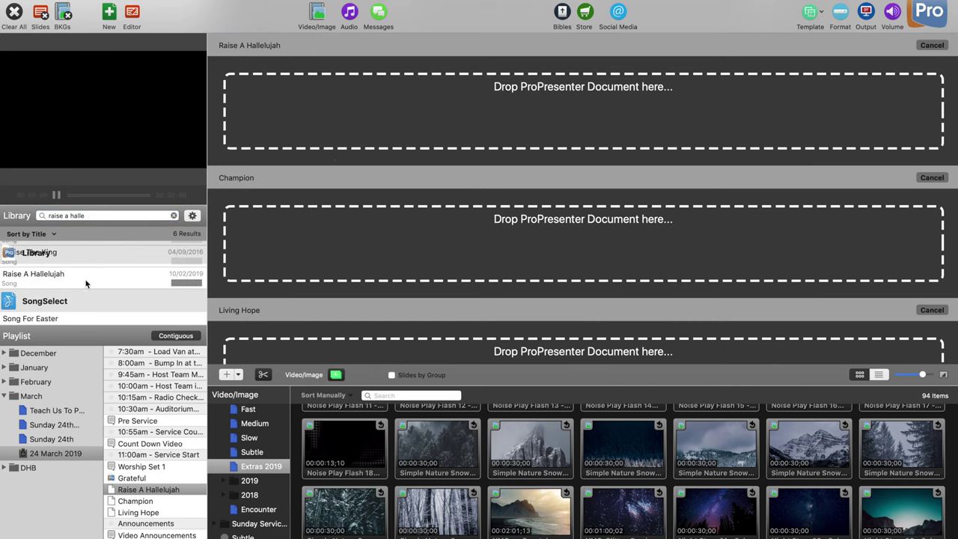
pyautogui.moveTo(86, 277); pyautogui.dragTo(343, 117)
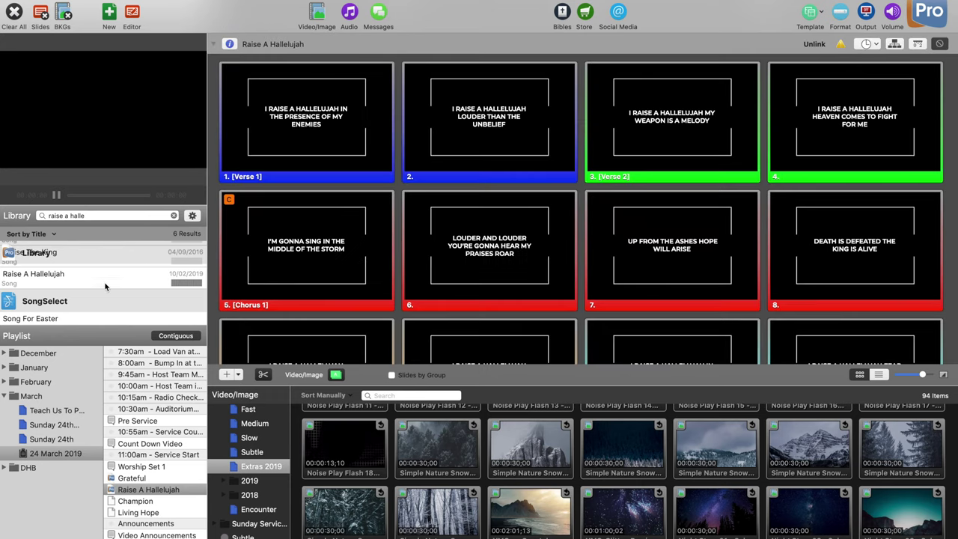
pyautogui.click(174, 216)
pyautogui.write('cahmp')
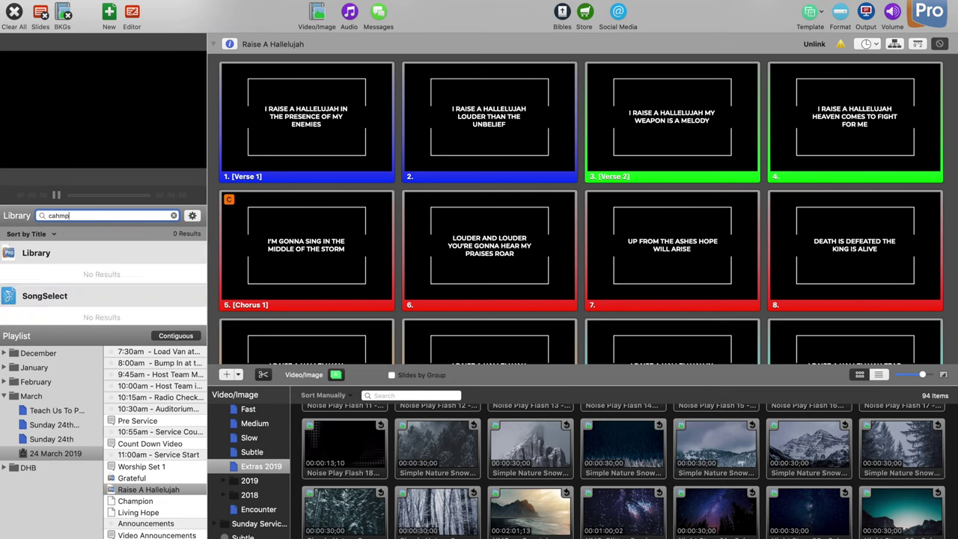
# Step: Correct the search to 'champ' and link Champion to its playlist placeholder
pyautogui.press('BackSpace')
pyautogui.press('BackSpace')
pyautogui.press('BackSpace')
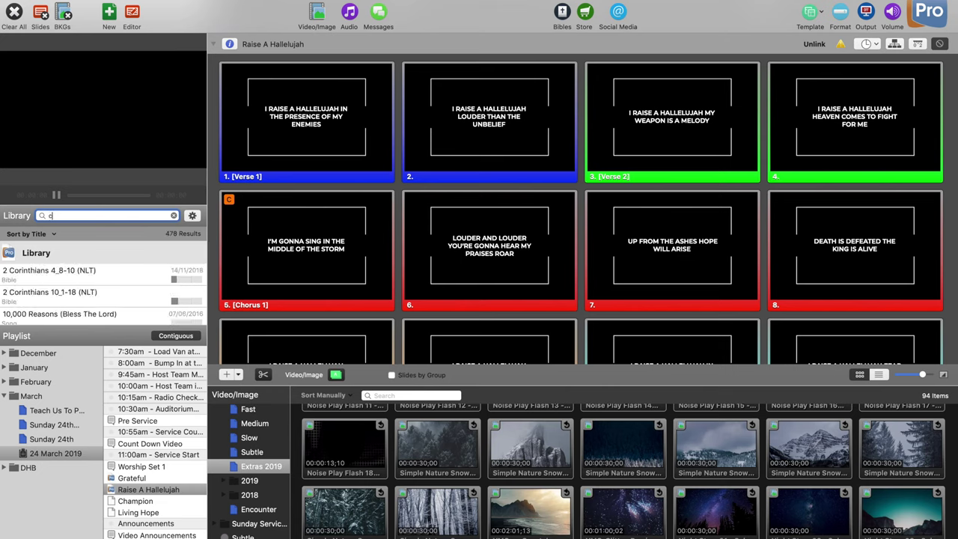
pyautogui.write('hamp')
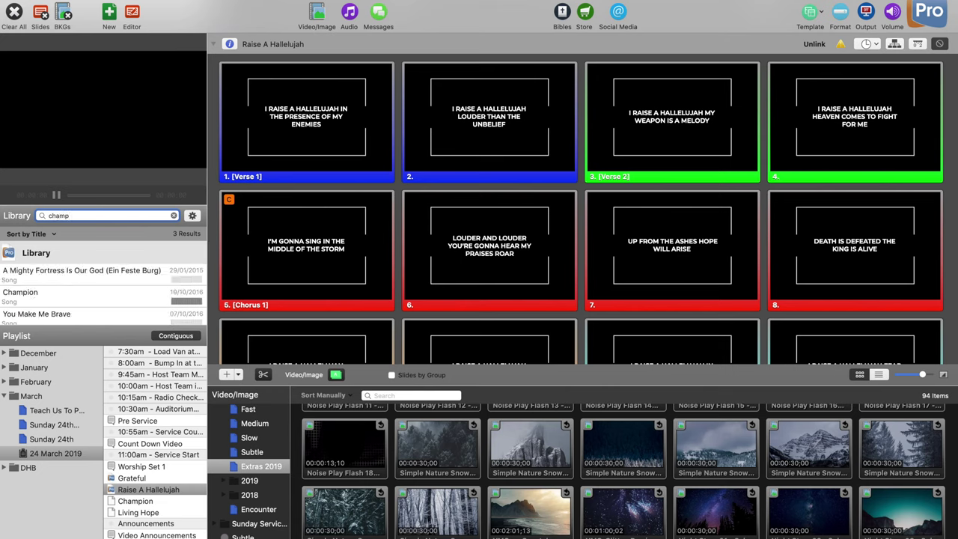
pyautogui.click(124, 293)
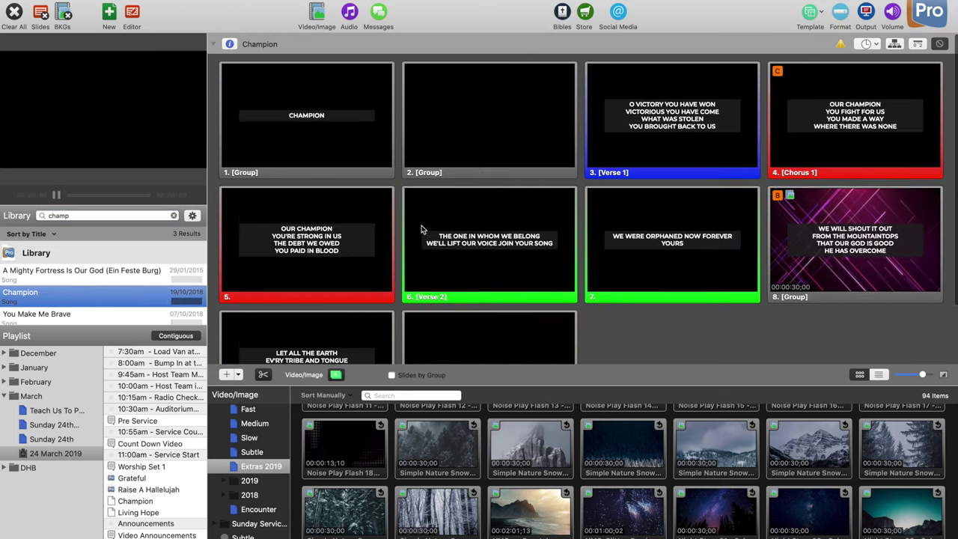
pyautogui.scroll(-2, 421, 229)
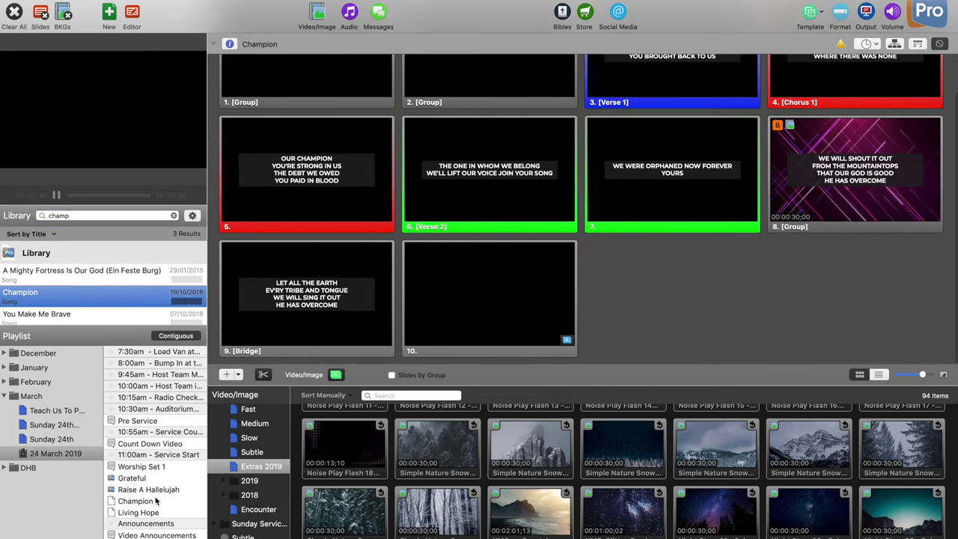
pyautogui.click(155, 501)
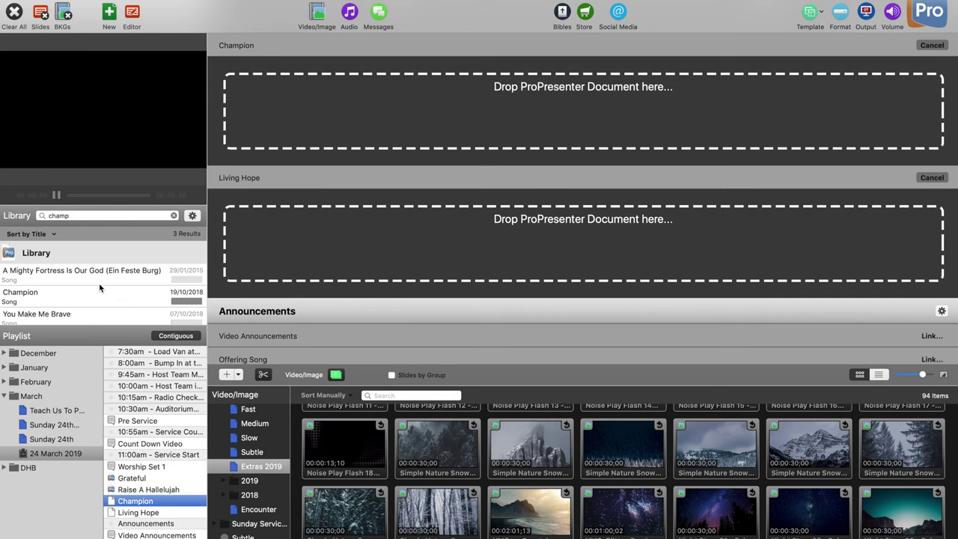
pyautogui.moveTo(98, 292); pyautogui.dragTo(526, 93)
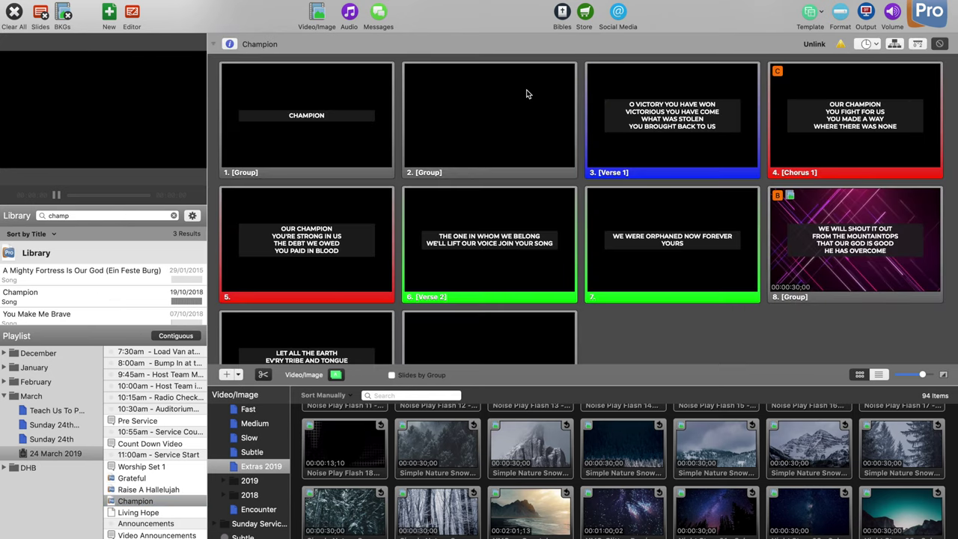
pyautogui.scroll(-5, 385, 200)
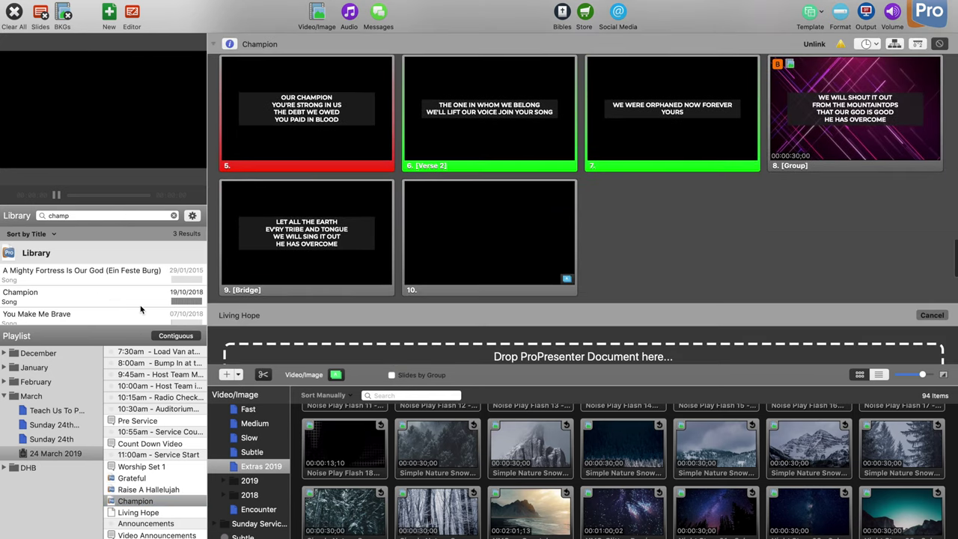
pyautogui.scroll(-1, 140, 309)
pyautogui.scroll(1, 140, 309)
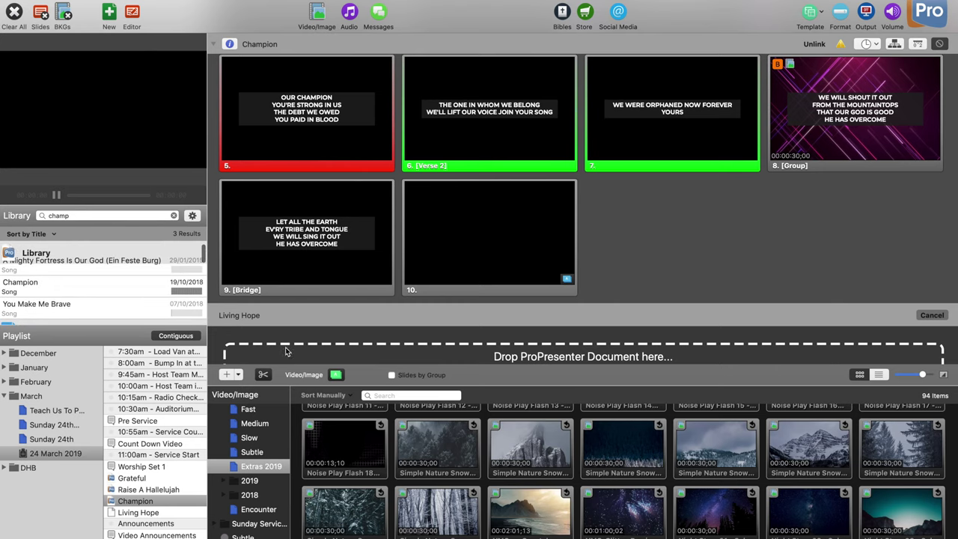
pyautogui.scroll(-5, 307, 326)
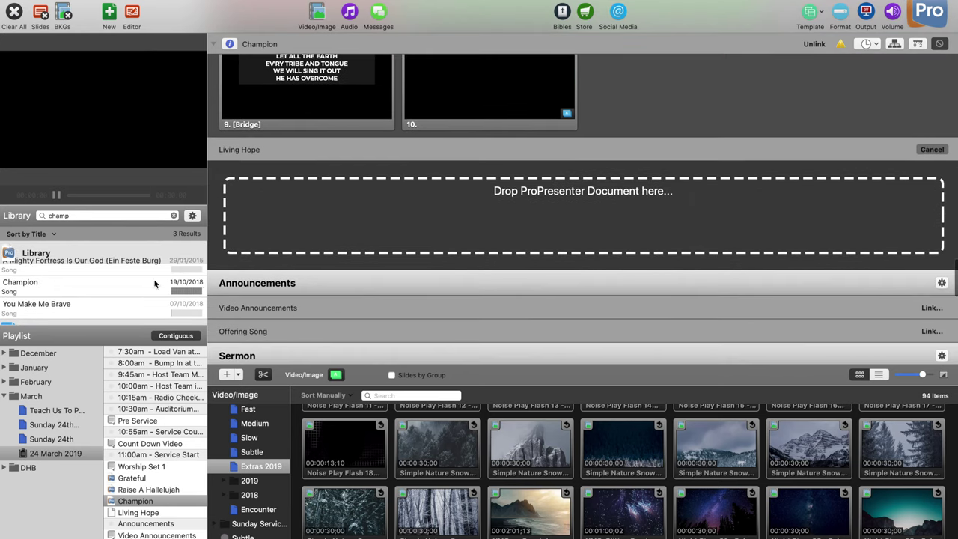
pyautogui.scroll(1, 155, 283)
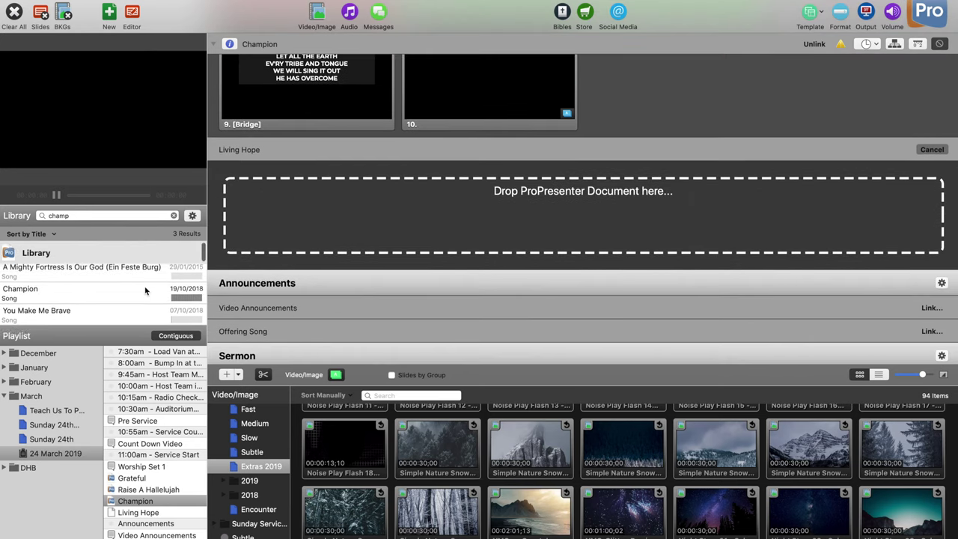
# Step: Search for 'living hope', link it to its placeholder, and reopen Grateful's slides
pyautogui.click(174, 216)
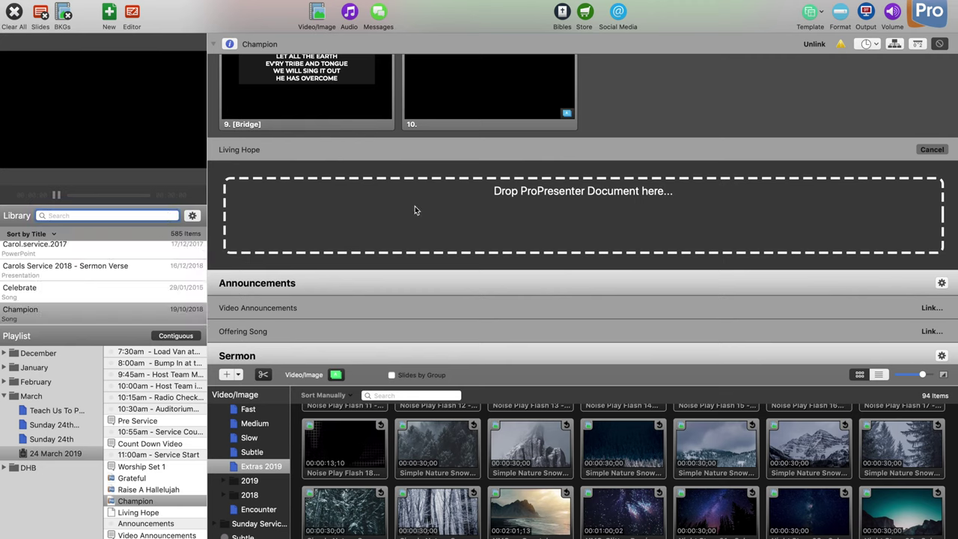
pyautogui.write('living ')
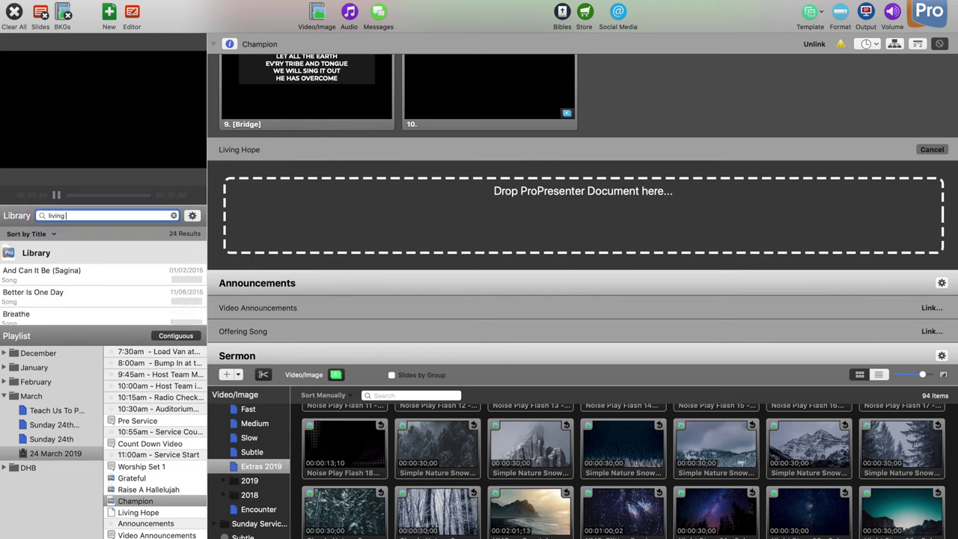
pyautogui.write('hope')
pyautogui.scroll(-1, 97, 270)
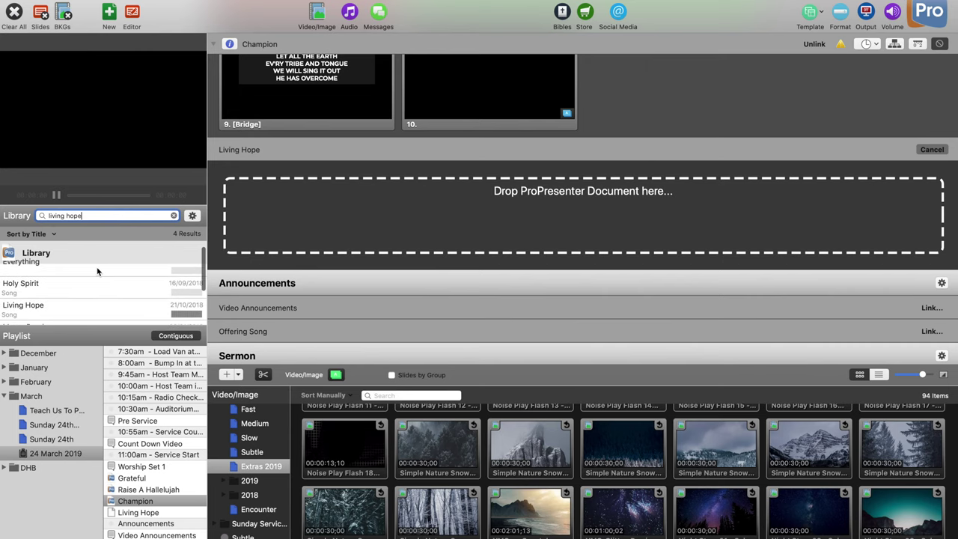
pyautogui.moveTo(98, 307); pyautogui.dragTo(400, 200)
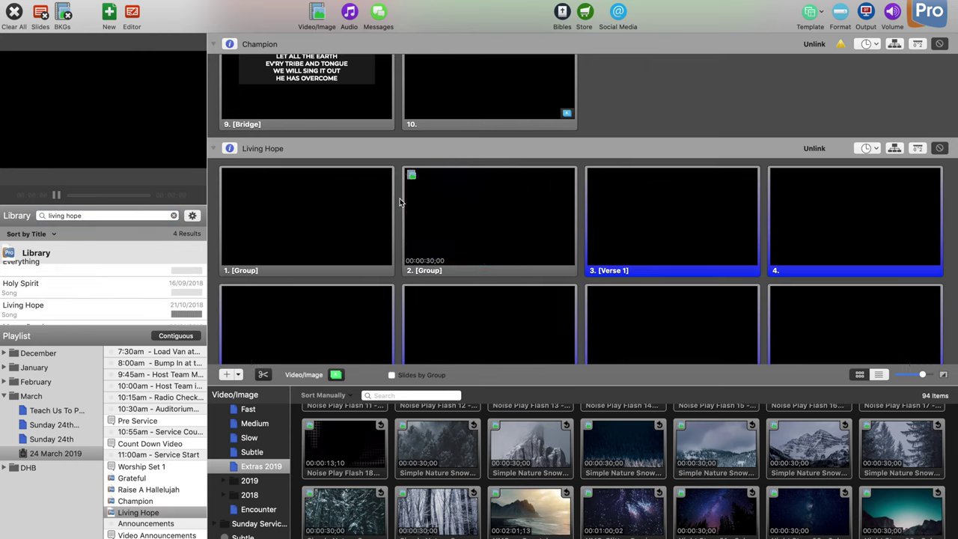
pyautogui.scroll(-2, 187, 388)
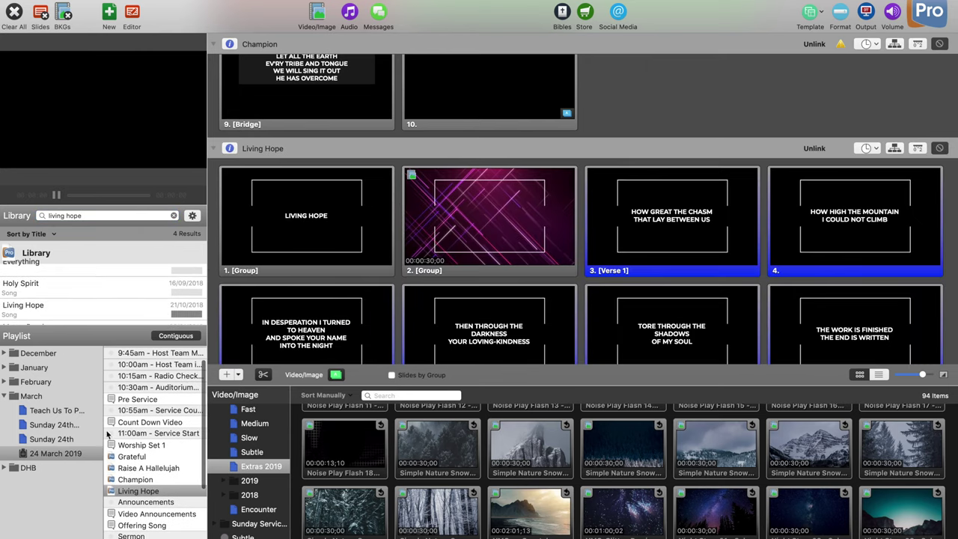
pyautogui.click(139, 458)
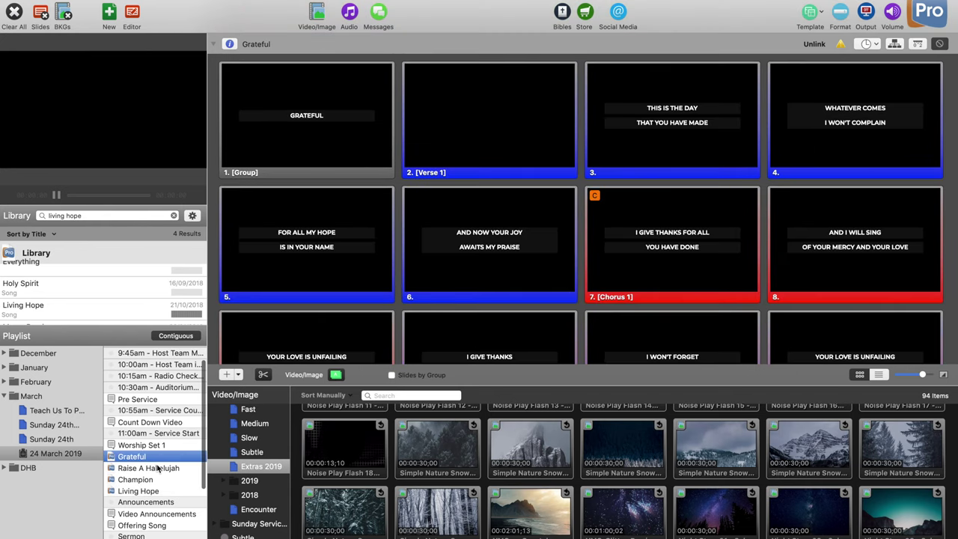
# Step: Apply the Belgrade Wide Broken Frame #1 template to Grateful, Raise A Hallelujah, Champion and Living Hope
pyautogui.keyDown('shift'); pyautogui.click(157, 468); pyautogui.keyUp('shift')
pyautogui.keyDown('shift'); pyautogui.click(152, 481); pyautogui.keyUp('shift')
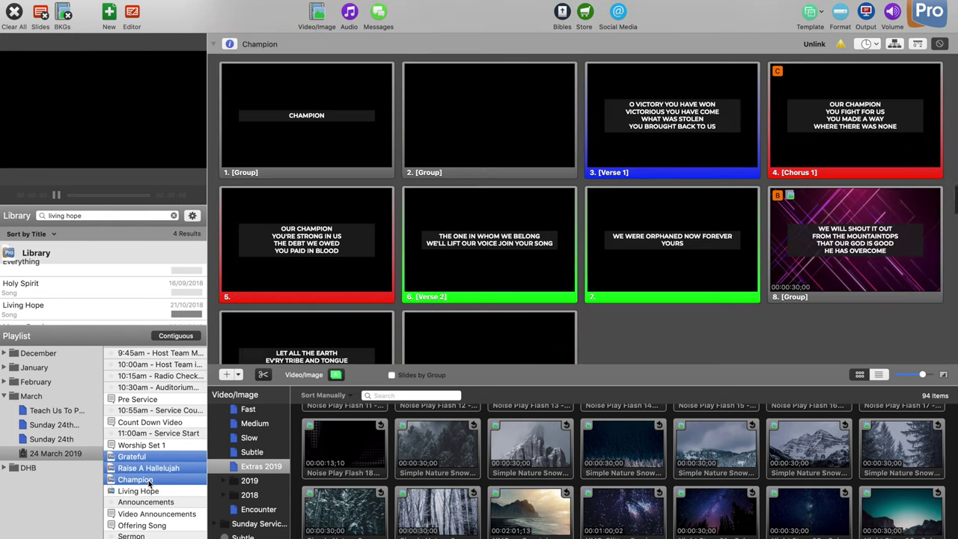
pyautogui.keyDown('shift'); pyautogui.click(150, 491); pyautogui.keyUp('shift')
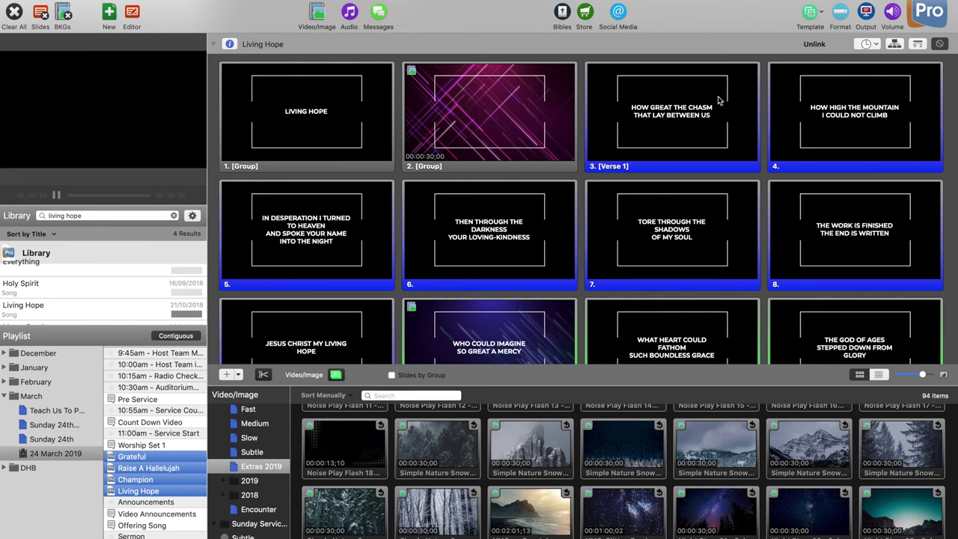
pyautogui.click(809, 24)
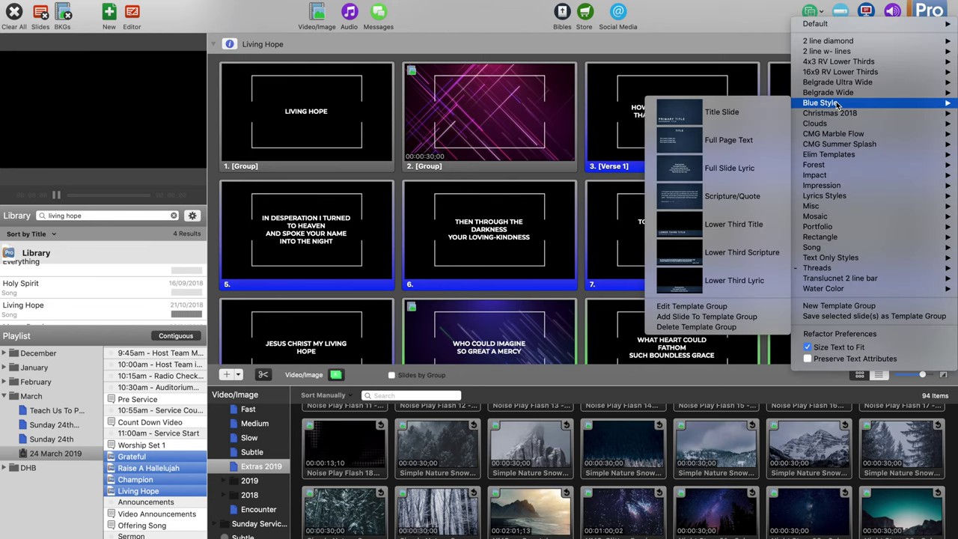
pyautogui.moveTo(848, 93)
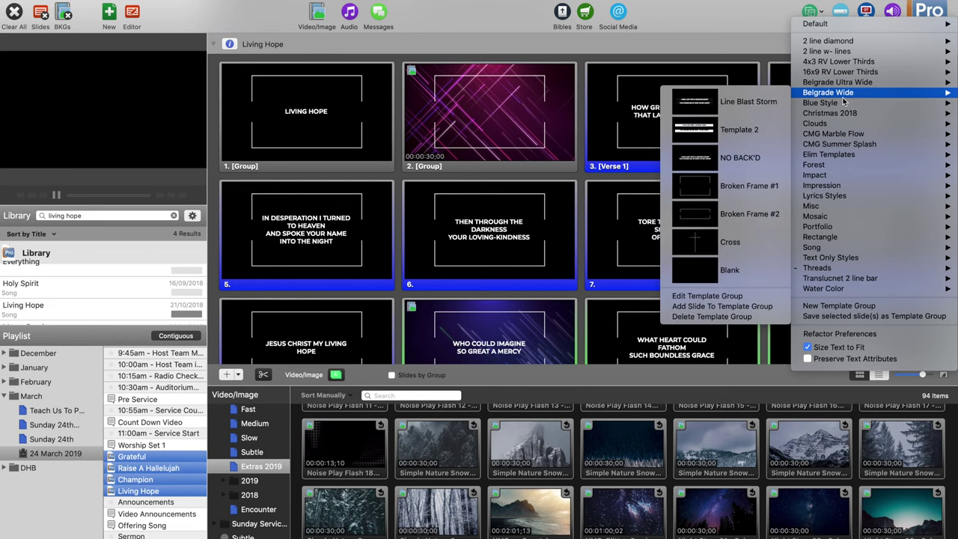
pyautogui.click(773, 180)
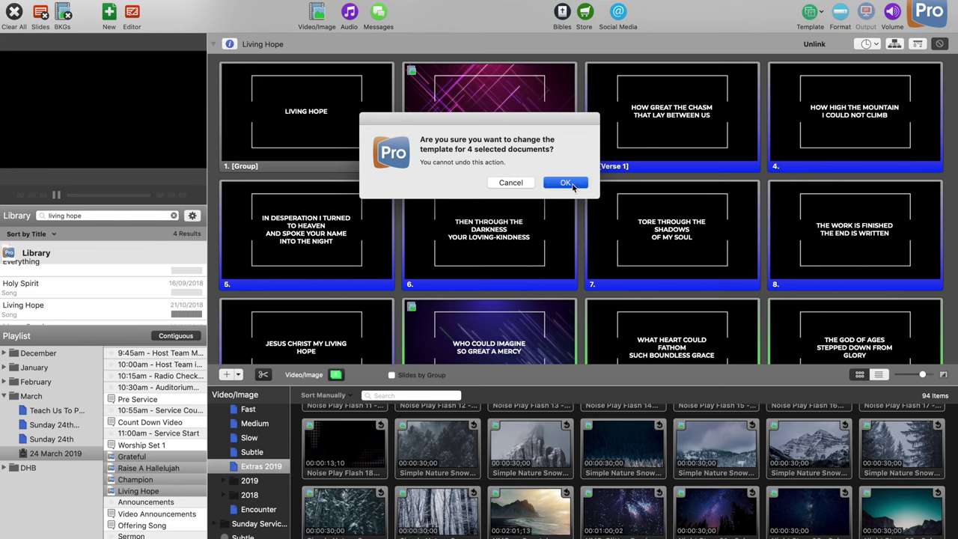
pyautogui.click(566, 182)
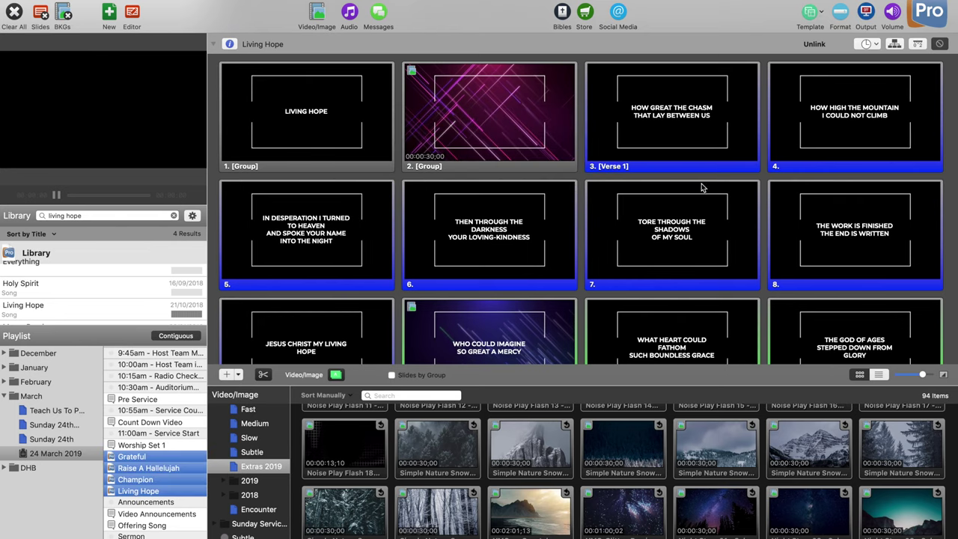
pyautogui.scroll(-1, 704, 195)
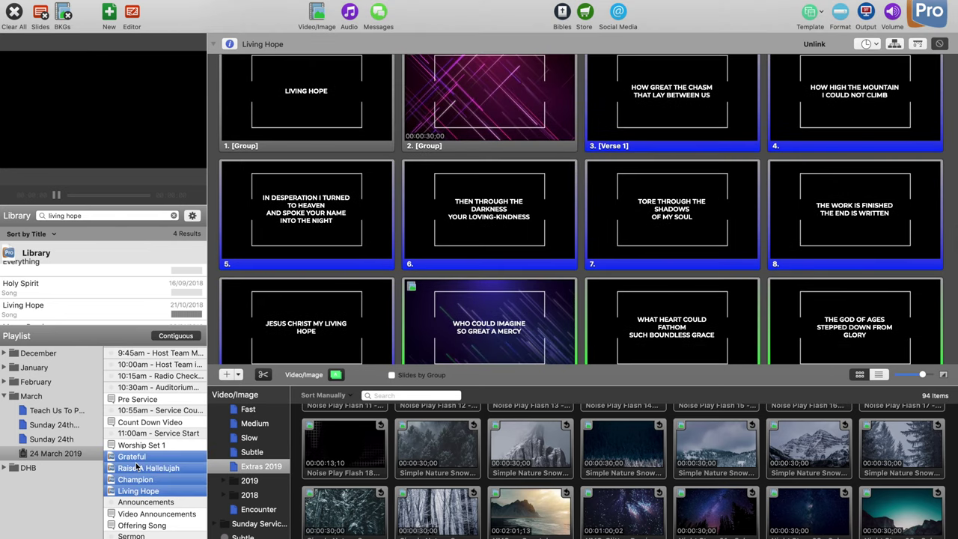
pyautogui.click(156, 456)
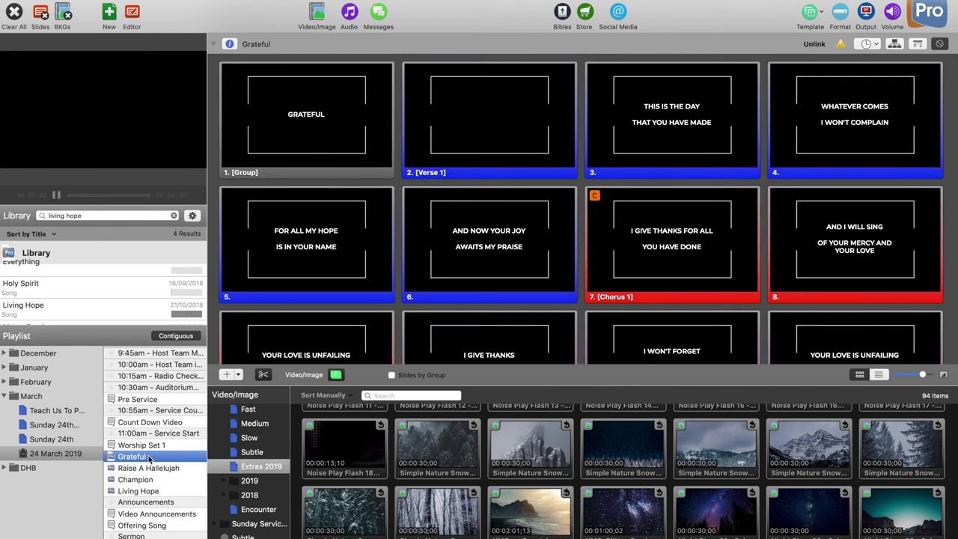
# Step: Review the restyled Raise A Hallelujah, Champion and Living Hope slides, ending on Champion
pyautogui.click(151, 467)
pyautogui.click(149, 480)
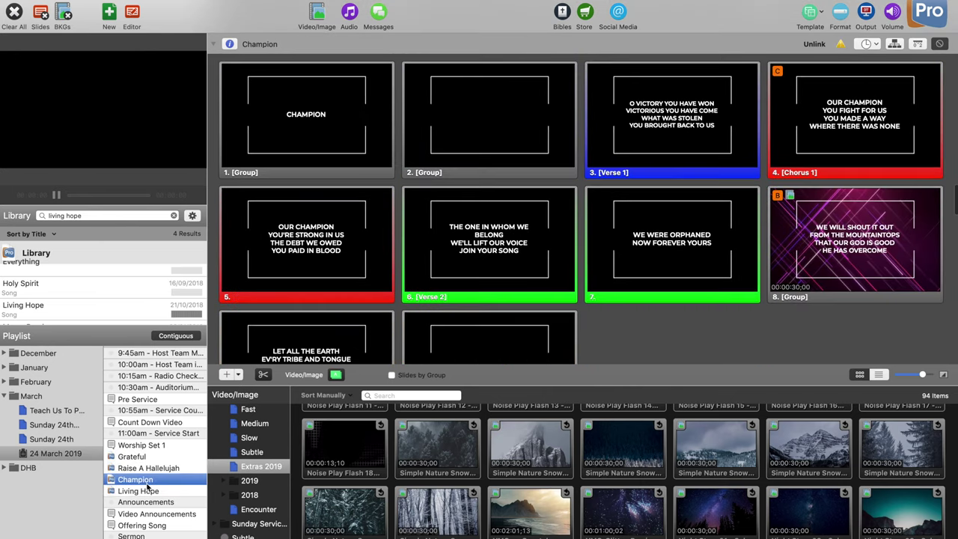
pyautogui.click(149, 492)
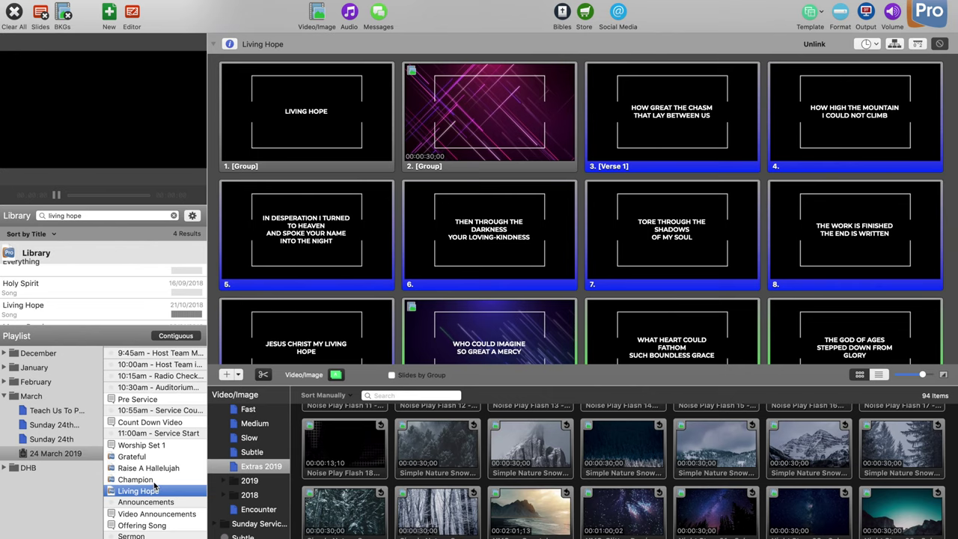
pyautogui.click(154, 481)
# Step: Split Champion's Verse 1 slide after the word COME
pyautogui.rightClick(689, 131)
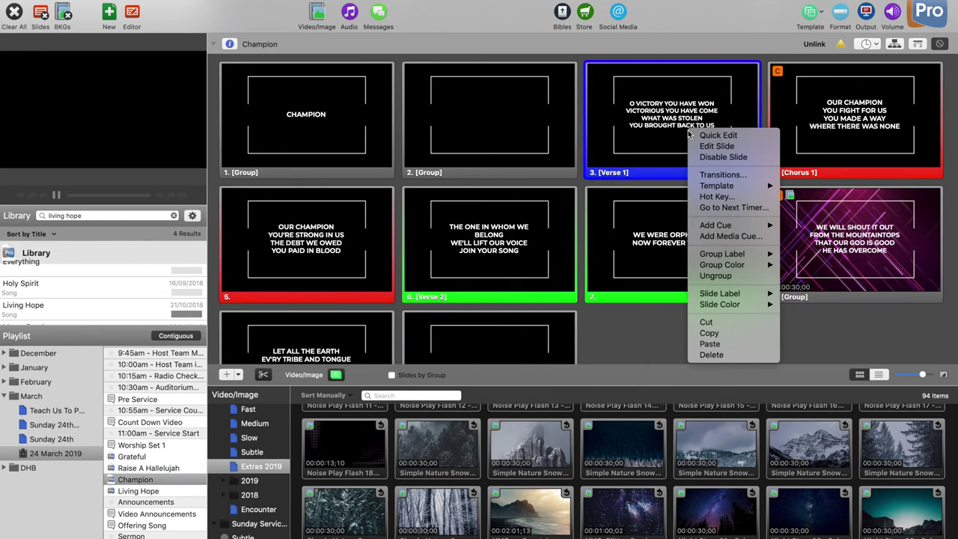
pyautogui.click(704, 146)
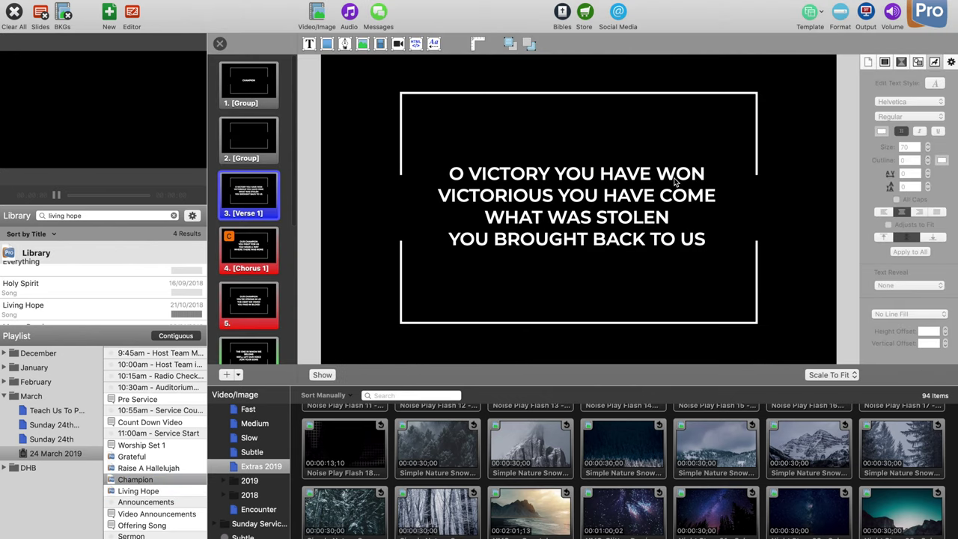
pyautogui.click(678, 187)
pyautogui.doubleClick(682, 193)
pyautogui.click(716, 196)
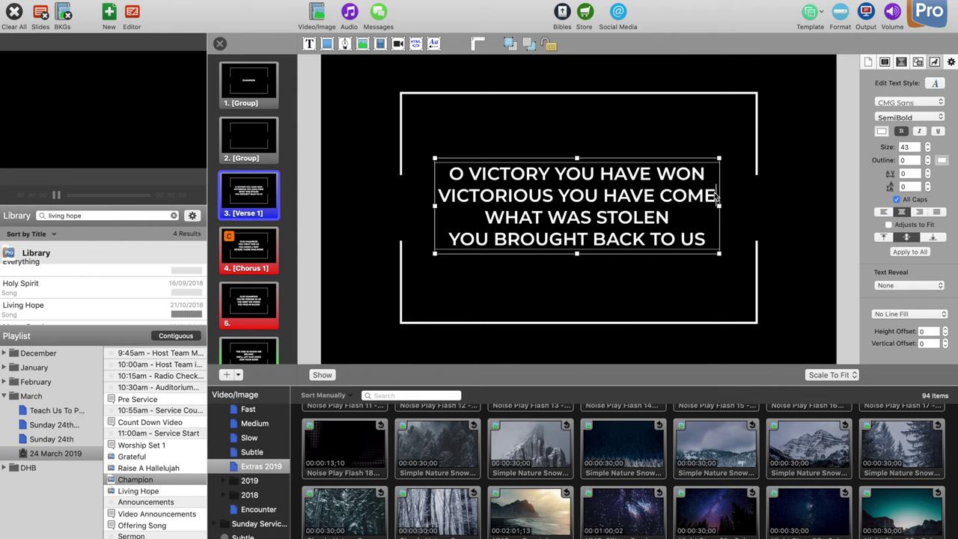
pyautogui.press('super+Return')
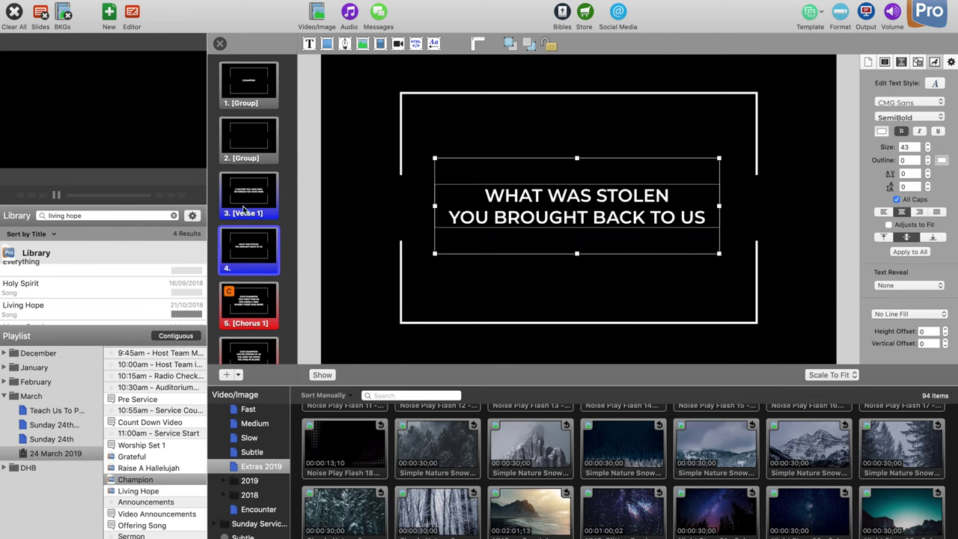
# Step: Split Champion's Chorus 1 slide after the word US and close the editor
pyautogui.scroll(-2, 243, 205)
pyautogui.click(252, 254)
pyautogui.doubleClick(639, 192)
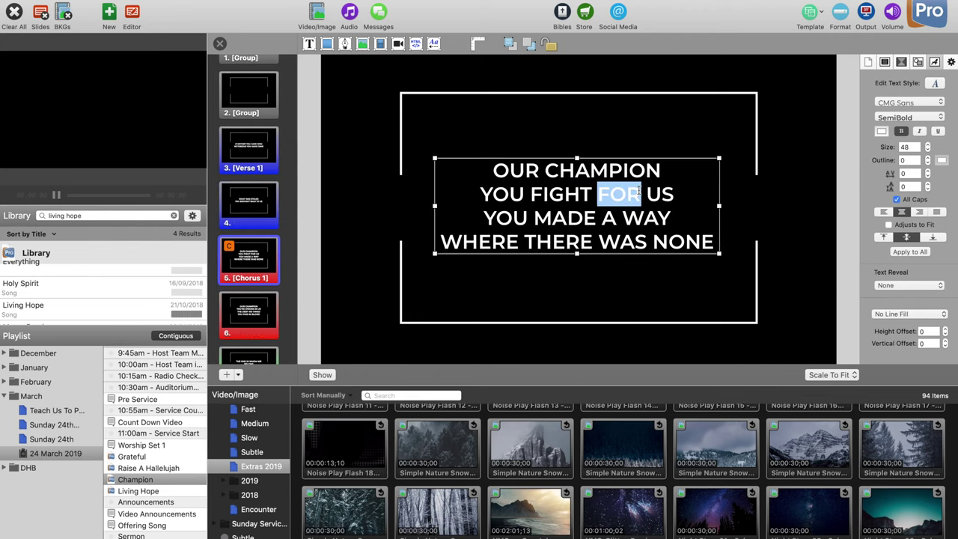
pyautogui.click(676, 194)
pyautogui.press('super+Return')
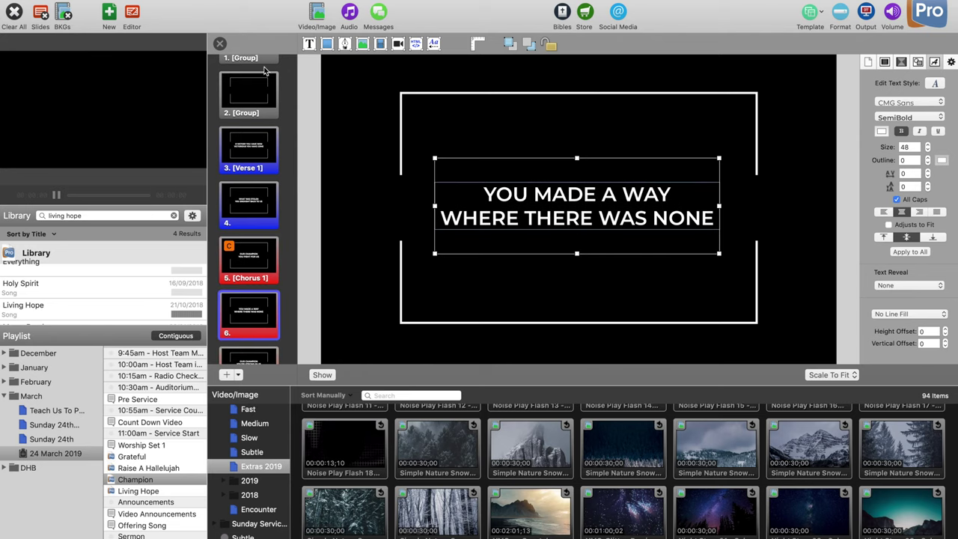
pyautogui.click(221, 45)
pyautogui.scroll(-4, 562, 143)
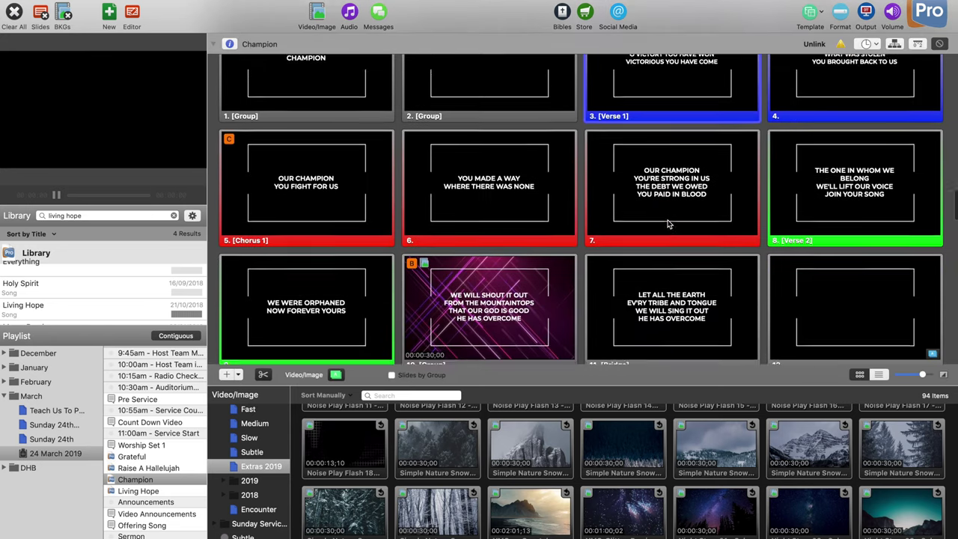
# Step: Start the Simple Nature Snow video, then put Champion slide 6, 'You made a way', live over it
pyautogui.scroll(2, 670, 223)
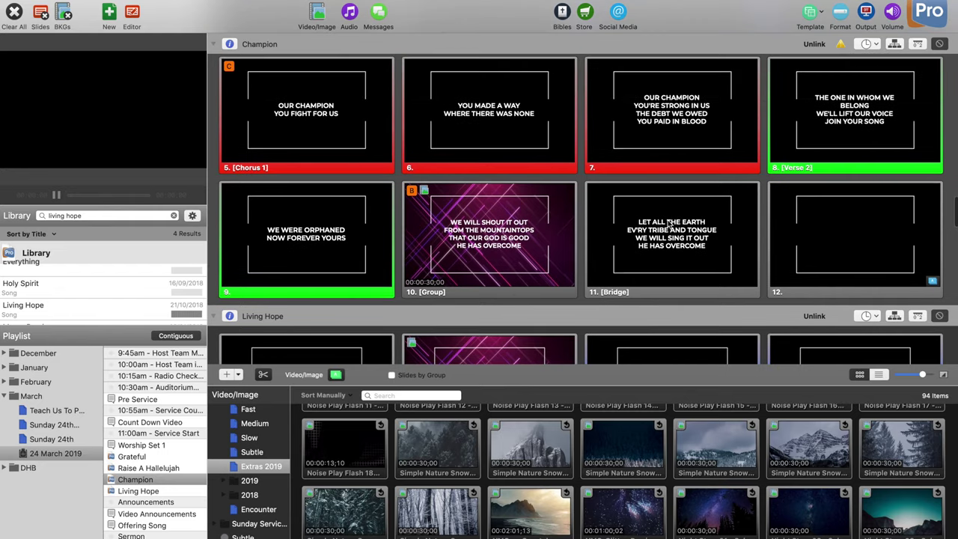
pyautogui.click(643, 456)
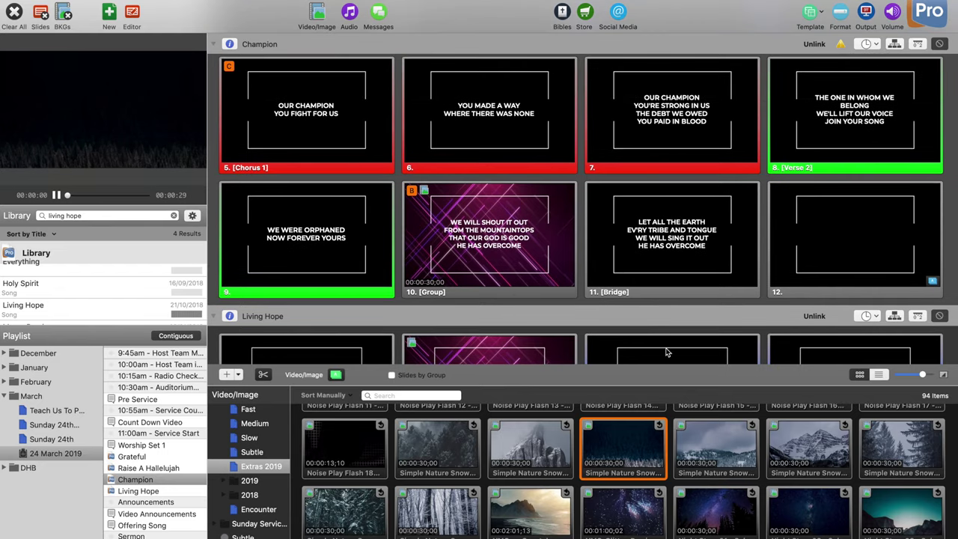
pyautogui.click(502, 148)
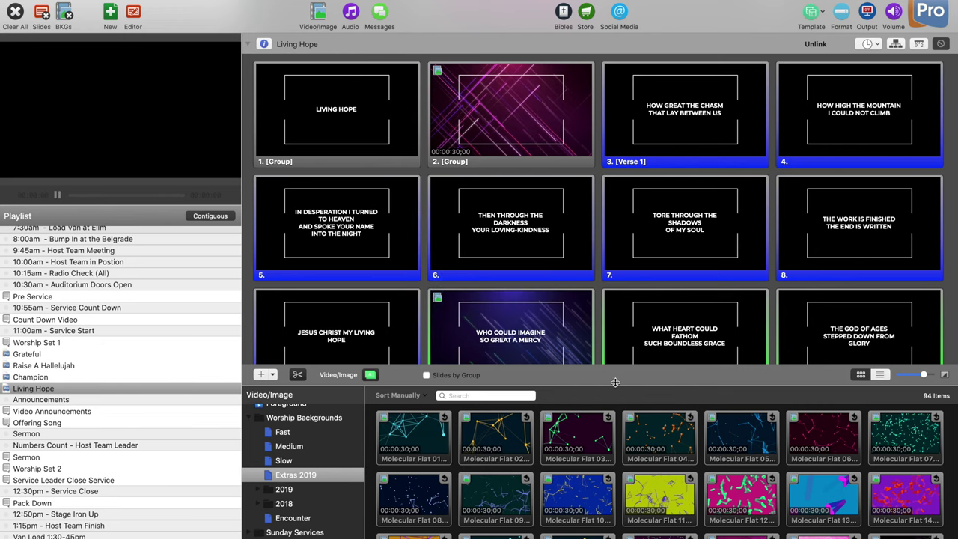
# Step: Browse the Medium and Fast tempo background playlists, then call up the add-playlist menu
pyautogui.moveTo(614, 382); pyautogui.dragTo(615, 381)
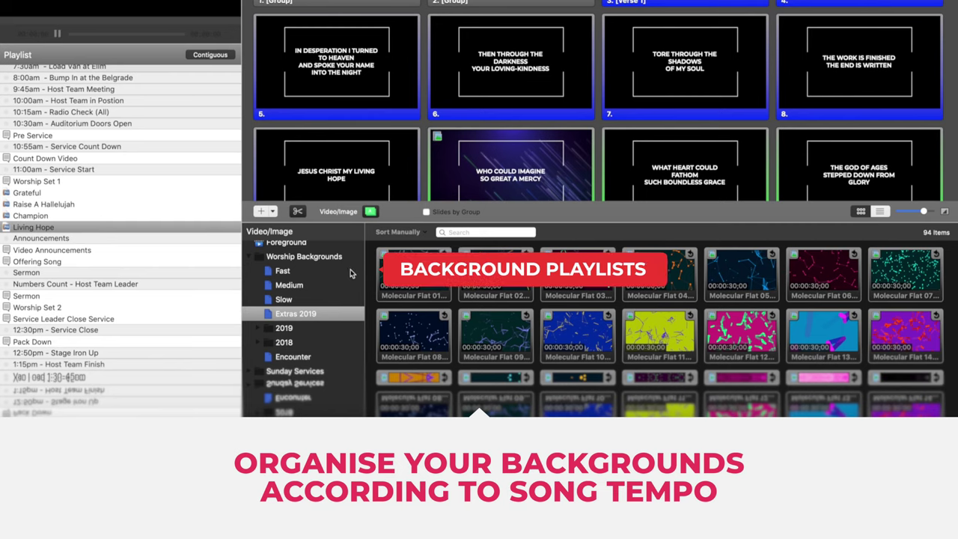
pyautogui.click(314, 289)
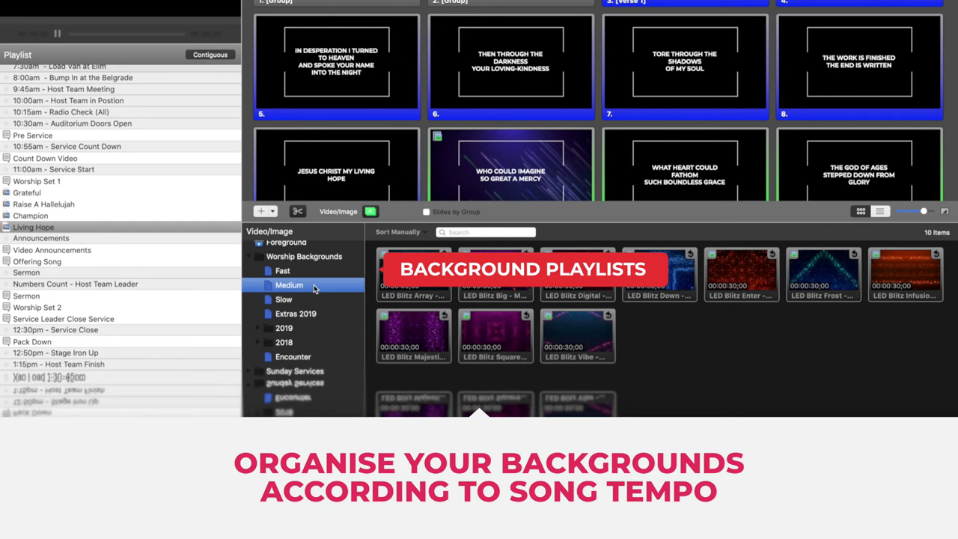
pyautogui.click(299, 274)
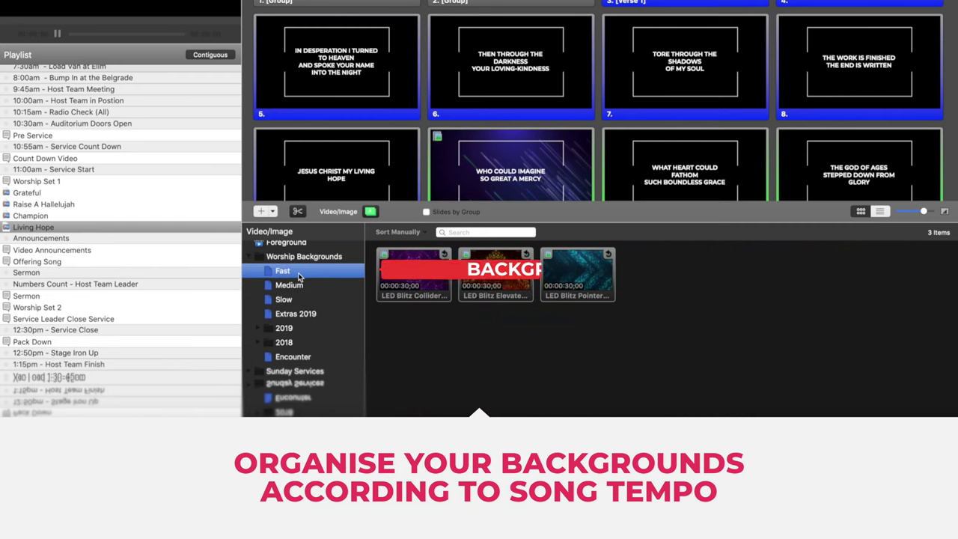
pyautogui.click(300, 289)
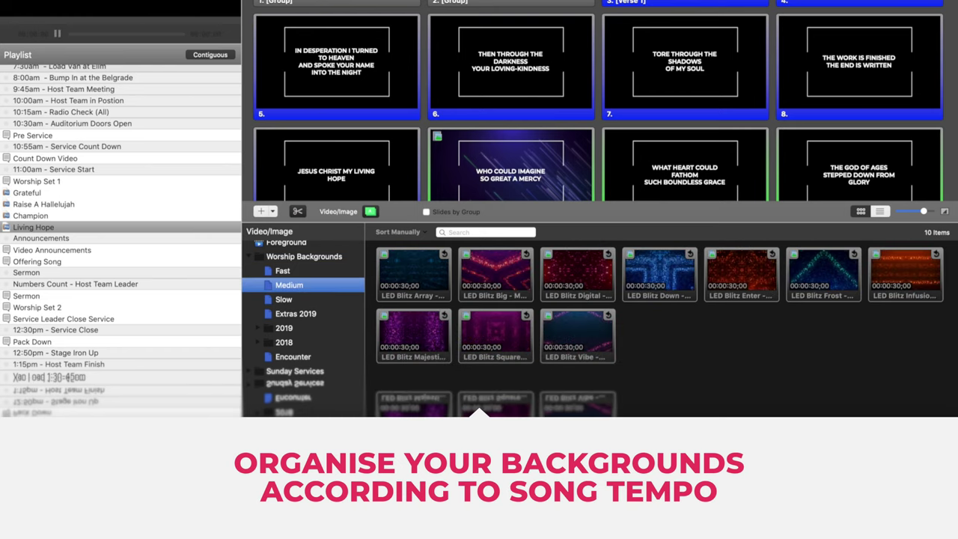
pyautogui.rightClick(269, 358)
# Step: Create a new background playlist named Slow
pyautogui.click(289, 365)
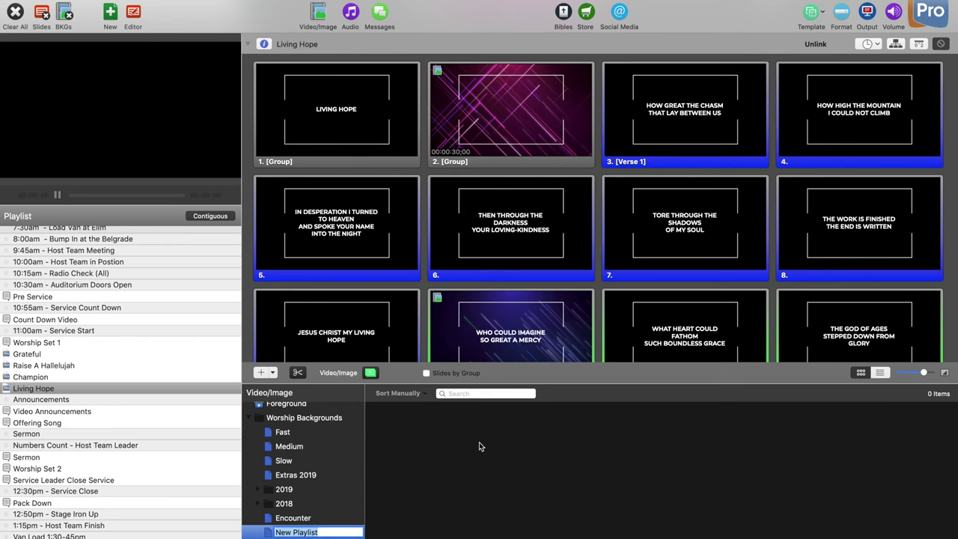
pyautogui.write('SLO')
pyautogui.click(305, 518)
pyautogui.click(286, 532)
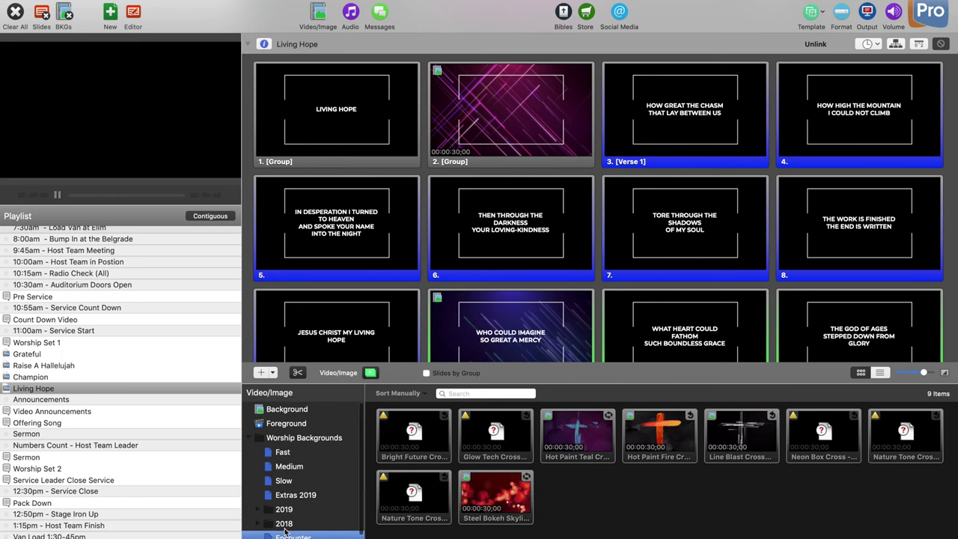
# Step: Compare the Fast, Medium and Slow tempo background playlists
pyautogui.click(298, 454)
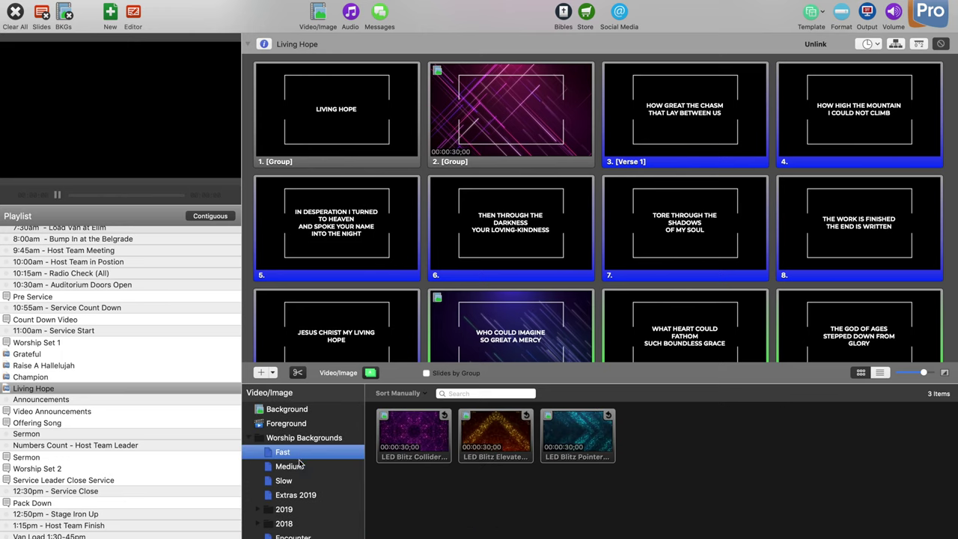
pyautogui.click(299, 465)
pyautogui.click(292, 481)
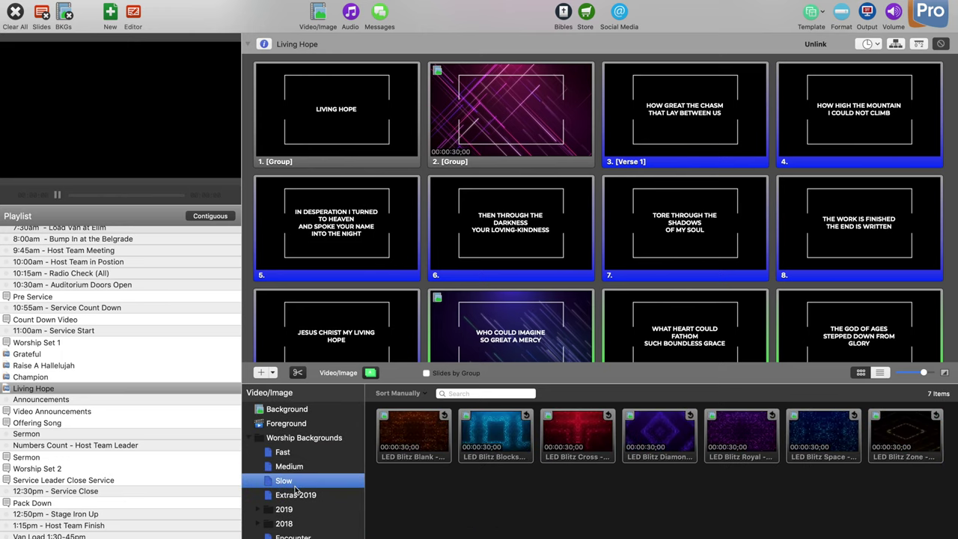
pyautogui.click(299, 468)
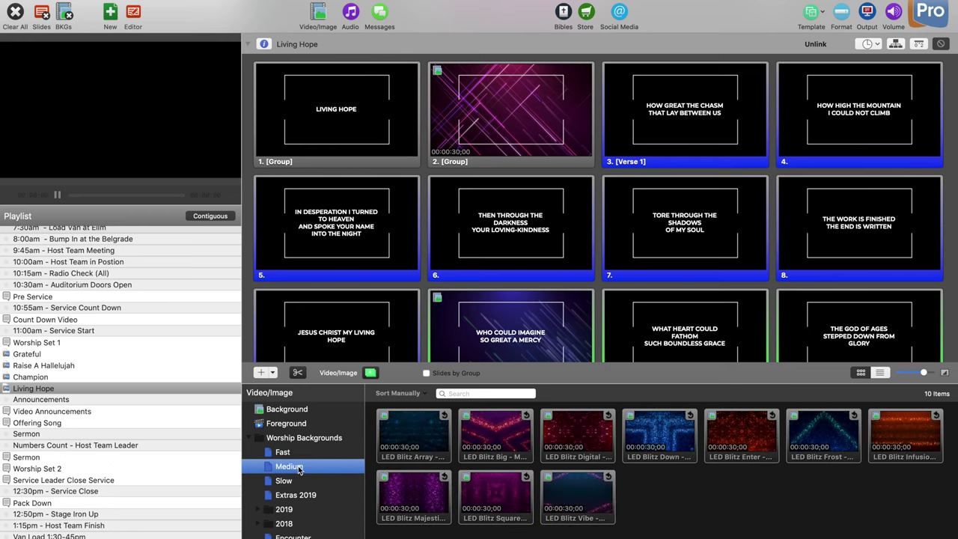
pyautogui.click(297, 452)
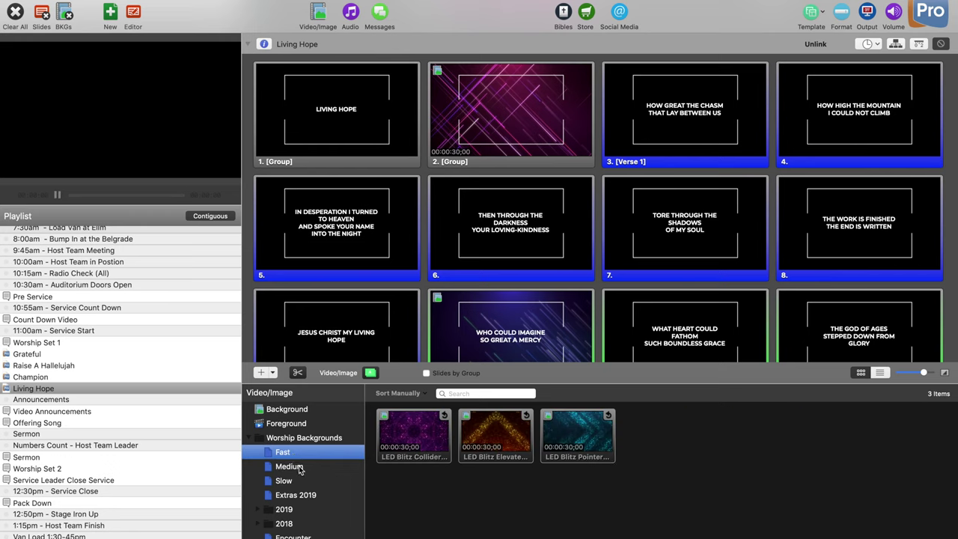
pyautogui.click(300, 468)
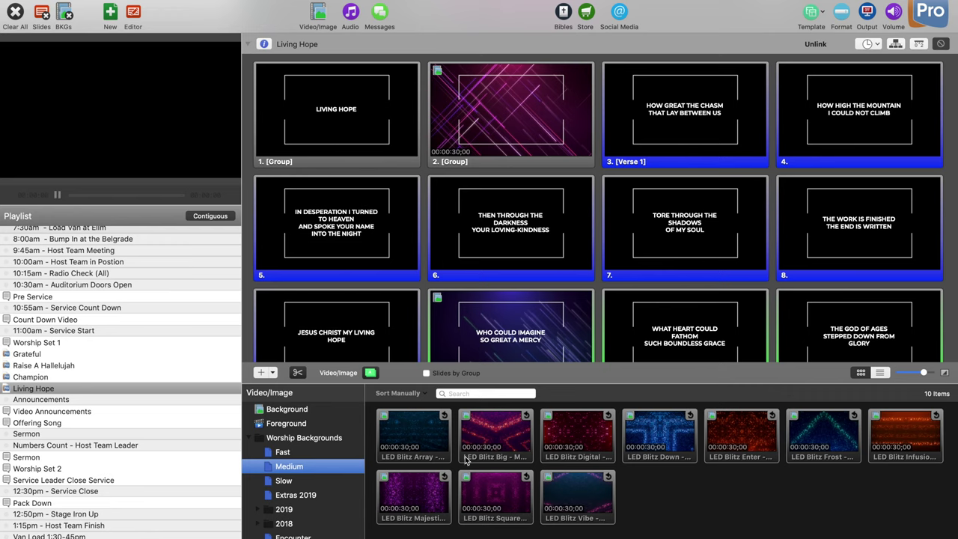
pyautogui.click(280, 481)
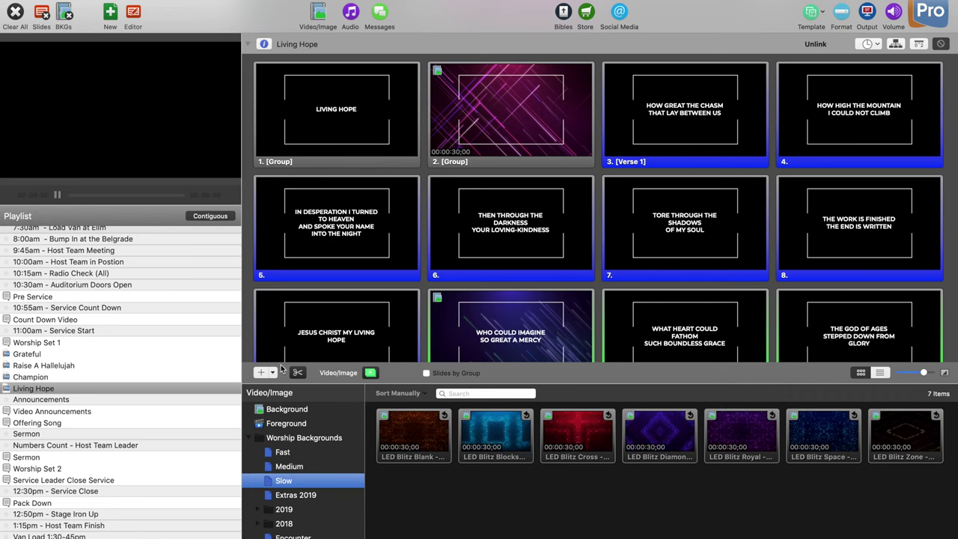
# Step: Open the Raise A Hallelujah and Grateful song slides, checking the Medium and Slow backgrounds
pyautogui.click(34, 366)
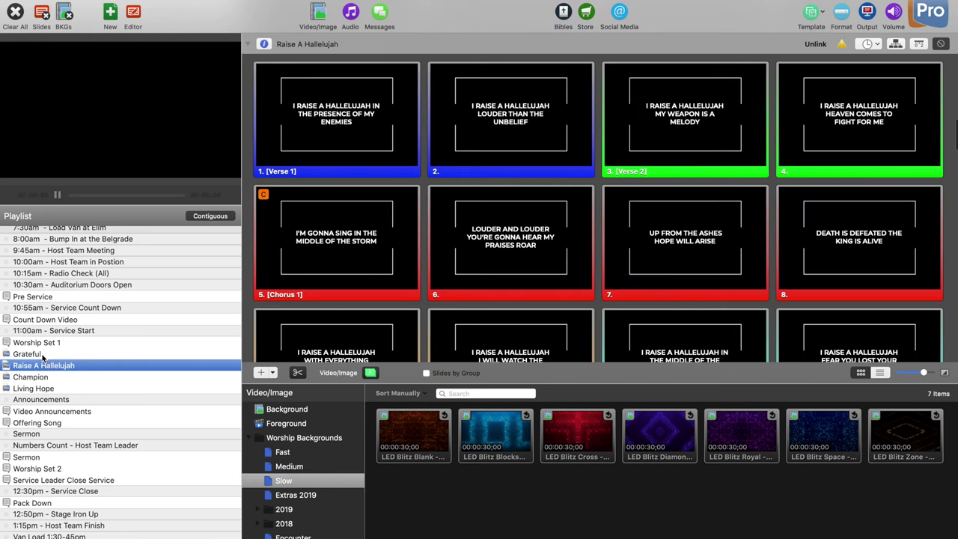
pyautogui.click(30, 354)
pyautogui.click(289, 466)
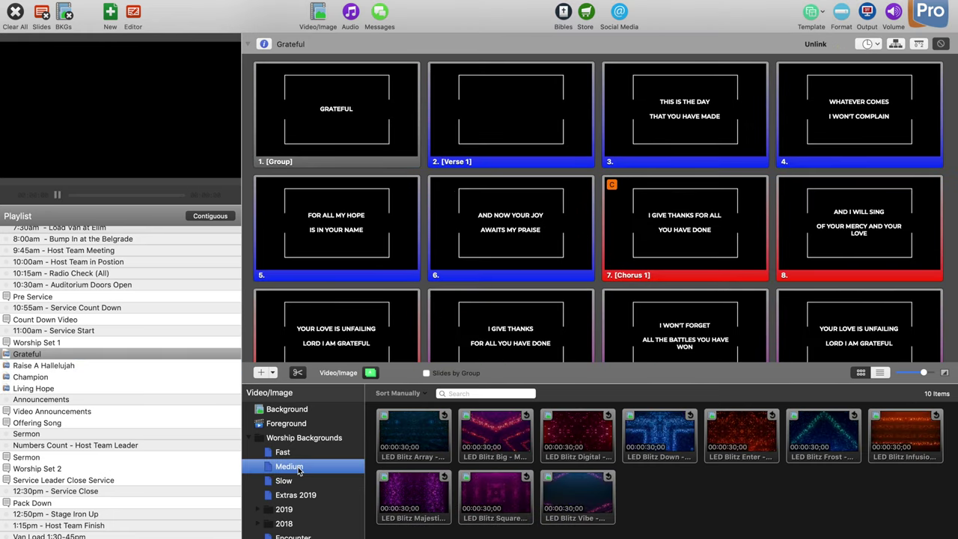
pyautogui.click(291, 482)
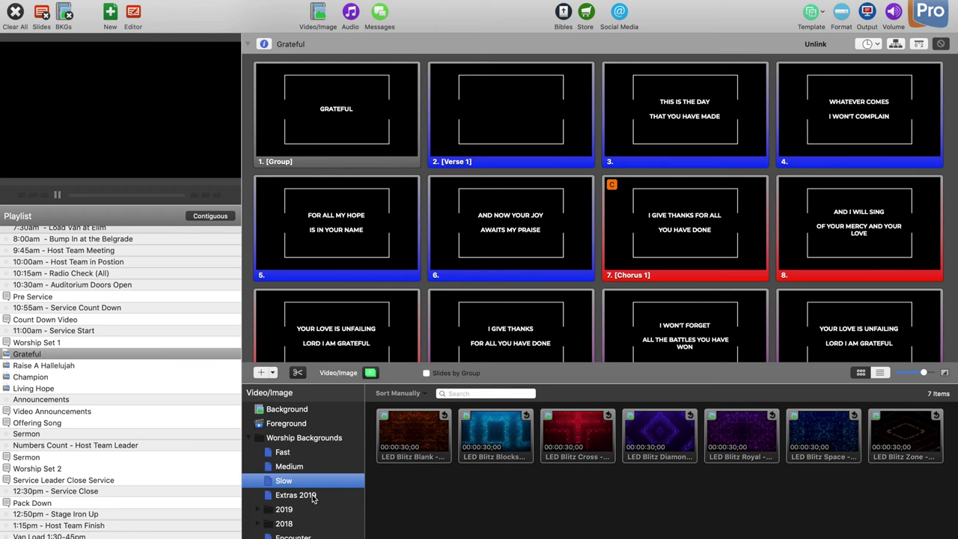
# Step: Search Extras 2019 for 'fast' and copy all matching clips into the Fast folder
pyautogui.click(314, 499)
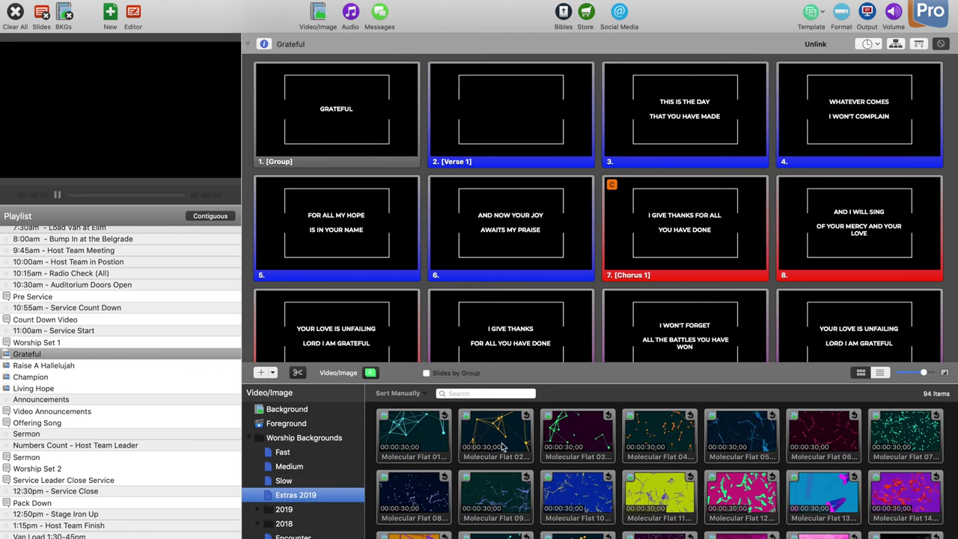
pyautogui.scroll(-3, 648, 486)
pyautogui.scroll(-10, 647, 487)
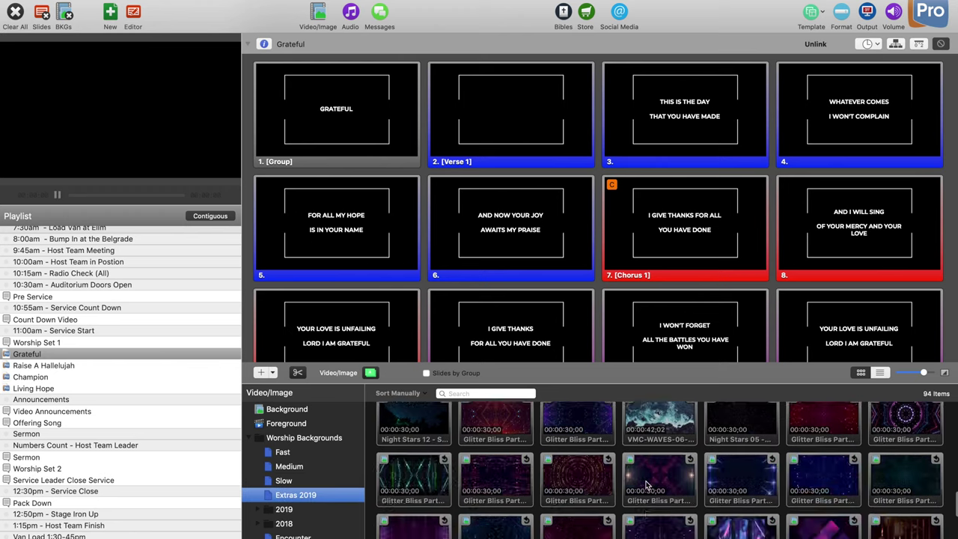
pyautogui.scroll(15, 647, 487)
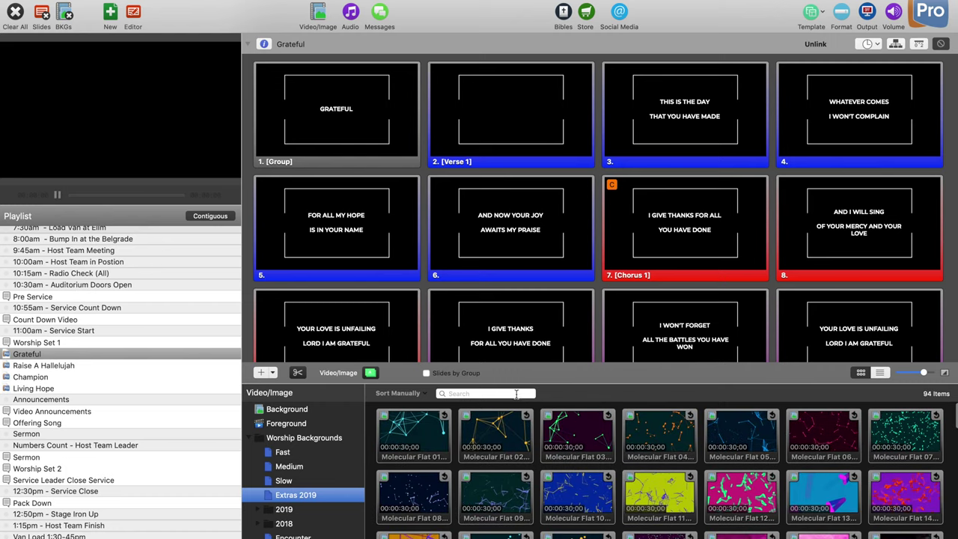
pyautogui.click(513, 392)
pyautogui.write('fast')
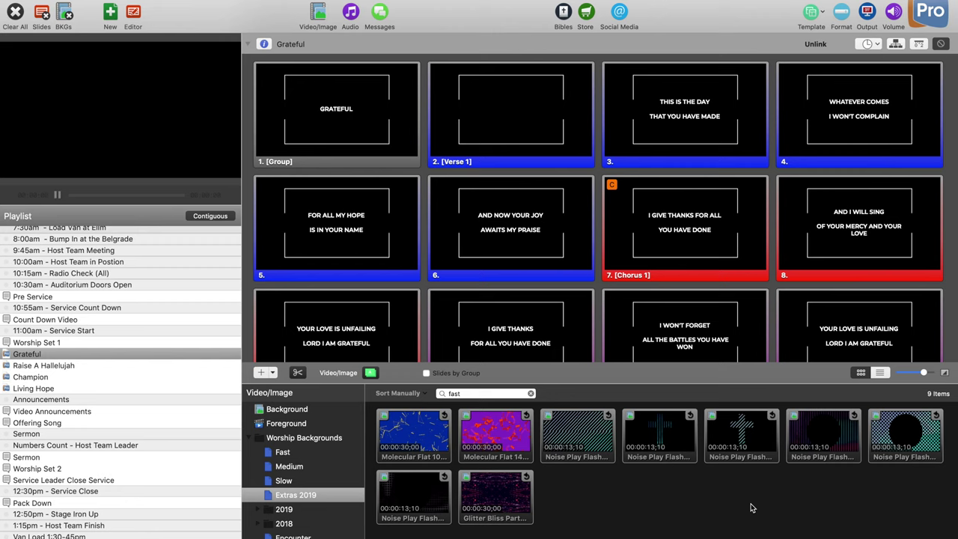
pyautogui.press('super+a')
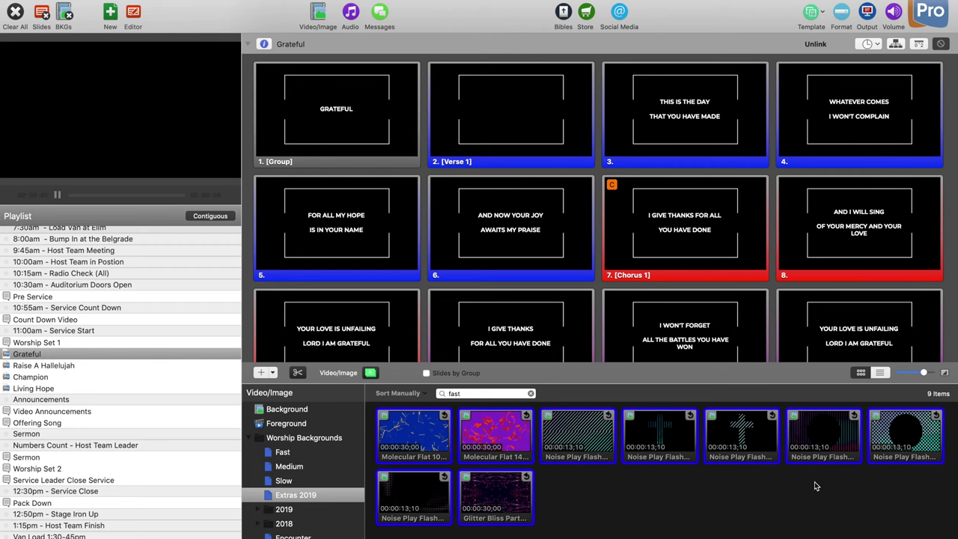
pyautogui.moveTo(668, 458); pyautogui.dragTo(296, 481)
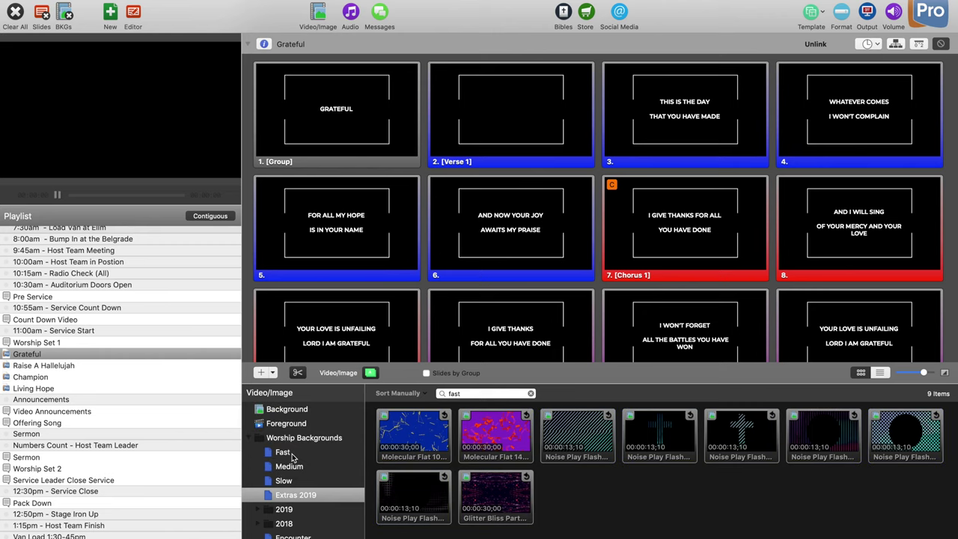
# Step: Search Extras 2019 for 'medium' and copy all matching clips into the Medium folder
pyautogui.click(494, 392)
pyautogui.write('medium')
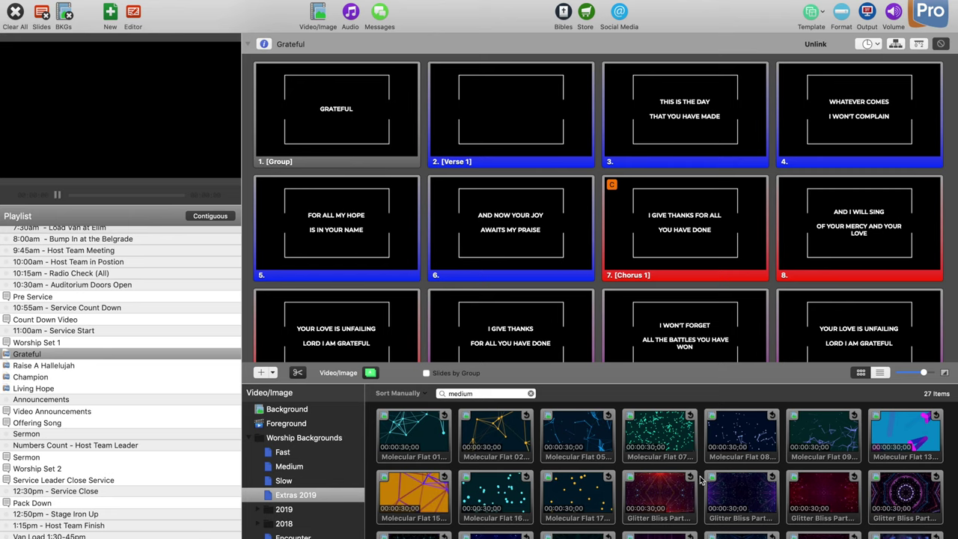
pyautogui.press('super+a')
pyautogui.moveTo(737, 449); pyautogui.dragTo(295, 466)
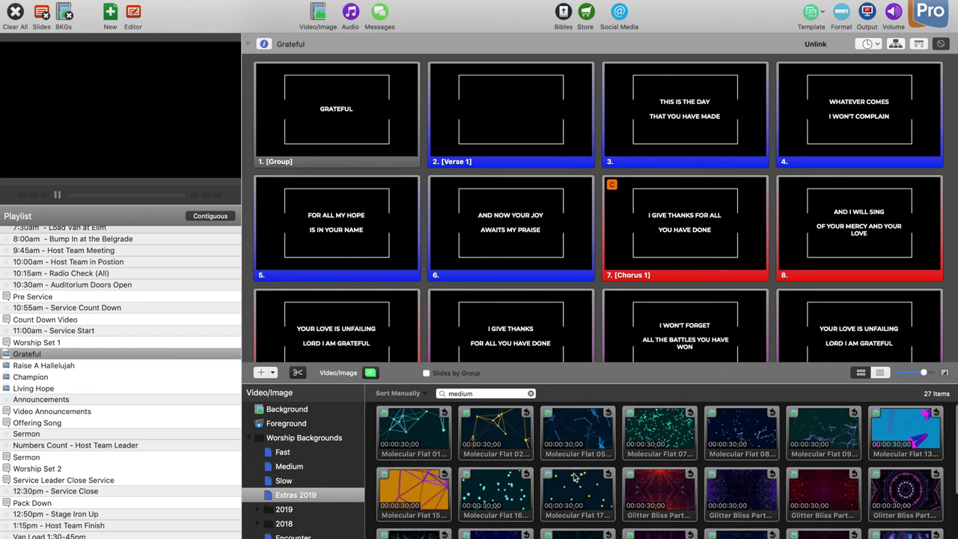
# Step: Filter the Extras 2019 backgrounds by 'slow'
pyautogui.scroll(-3, 575, 477)
pyautogui.scroll(-2, 575, 477)
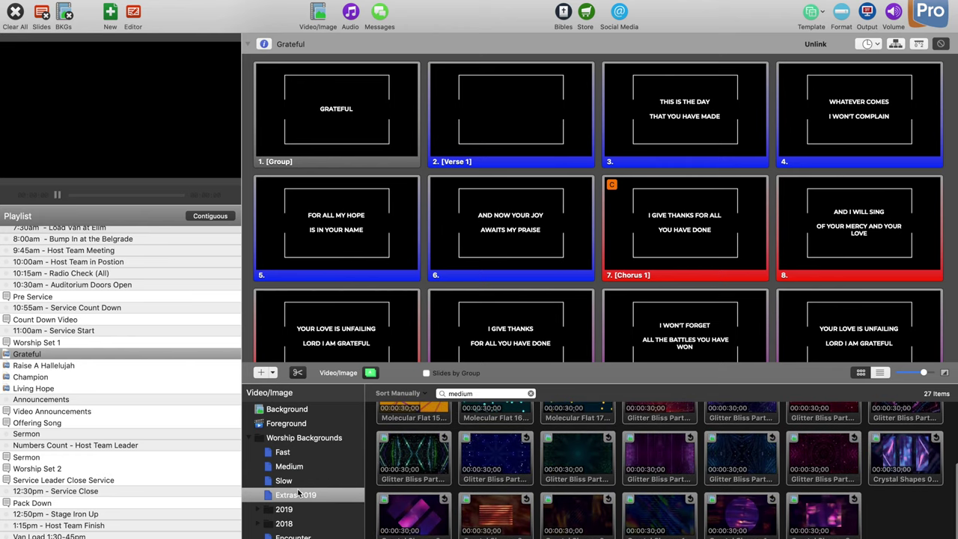
pyautogui.click(288, 485)
pyautogui.click(286, 481)
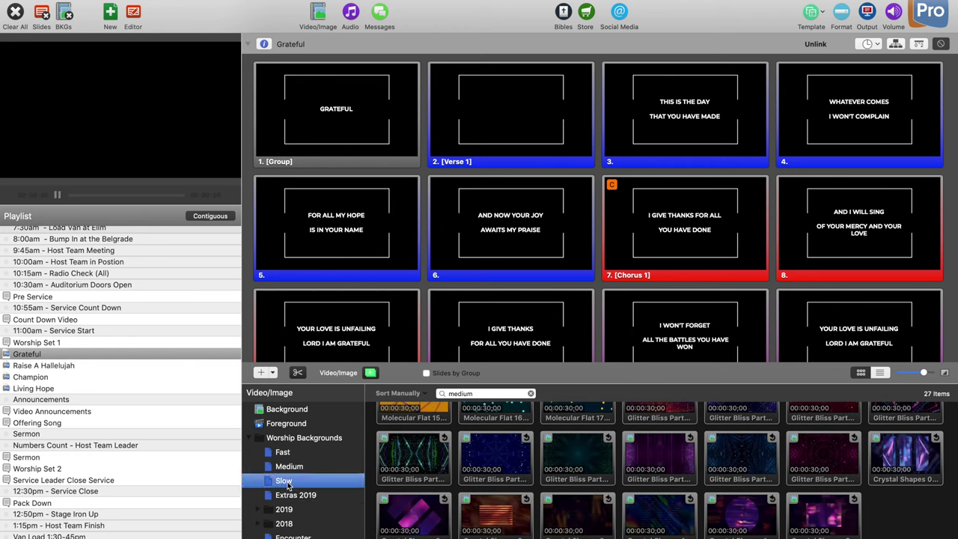
pyautogui.click(531, 394)
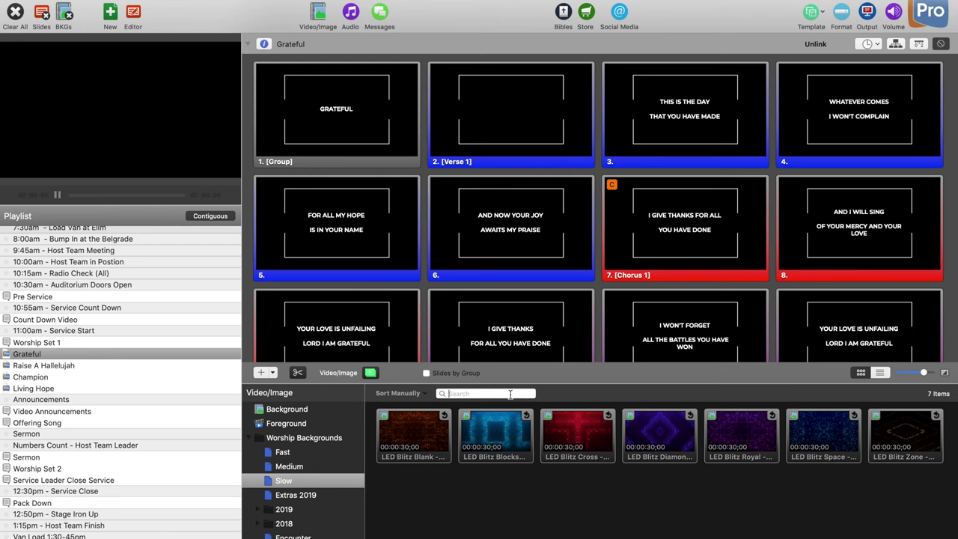
pyautogui.write('s')
pyautogui.click(312, 497)
pyautogui.click(478, 394)
pyautogui.write('slo')
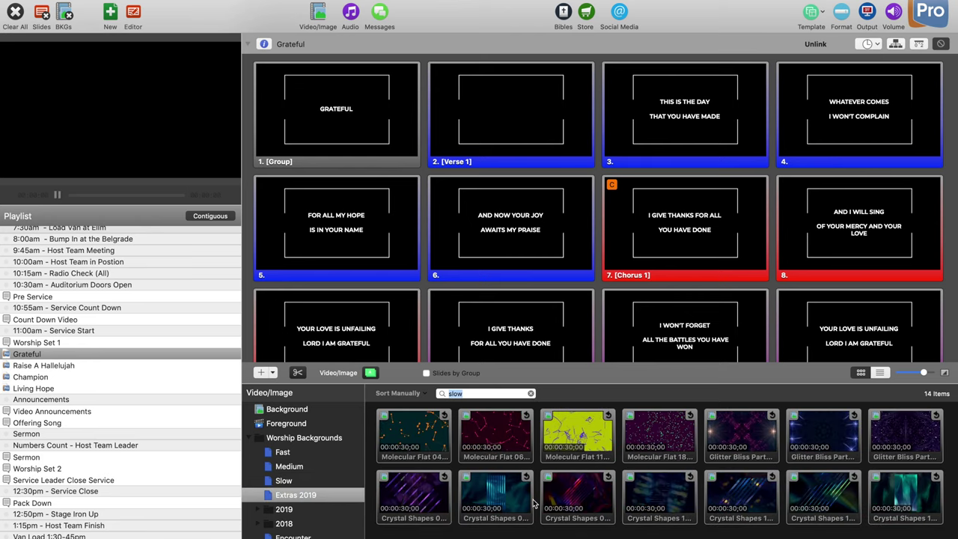
# Step: Add a Crystal Shapes clip to Medium and show Living Hope slide 7 over Crystal Shapes
pyautogui.click(500, 490)
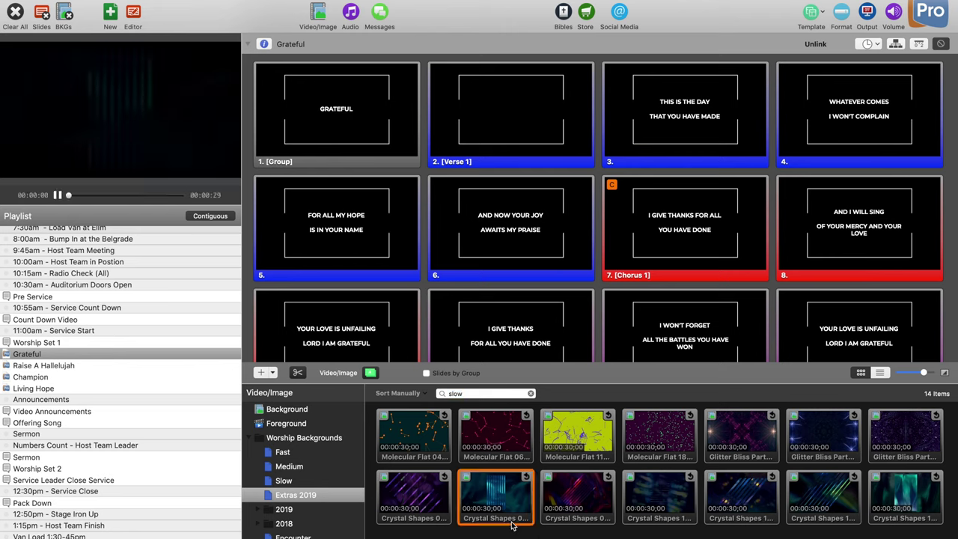
pyautogui.moveTo(505, 476); pyautogui.dragTo(289, 466)
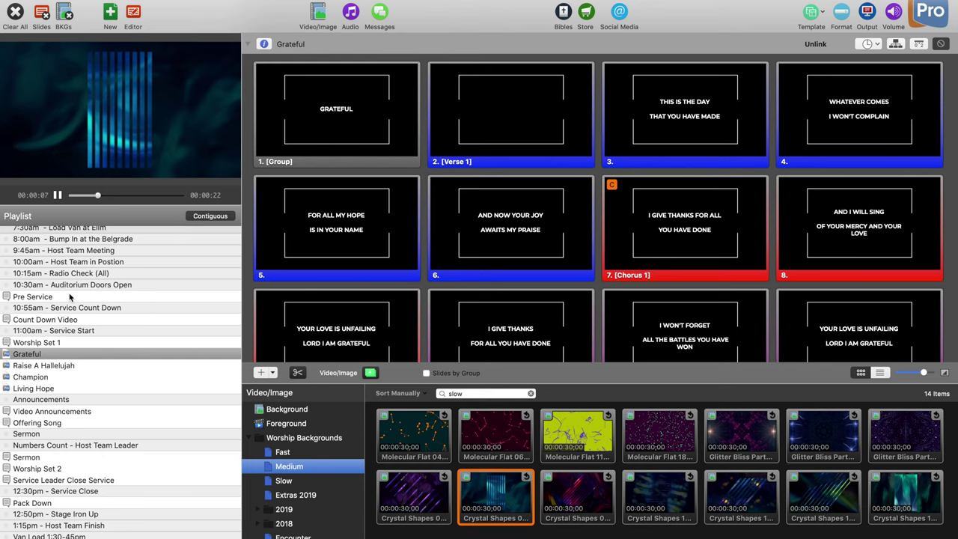
pyautogui.click(34, 378)
pyautogui.click(38, 388)
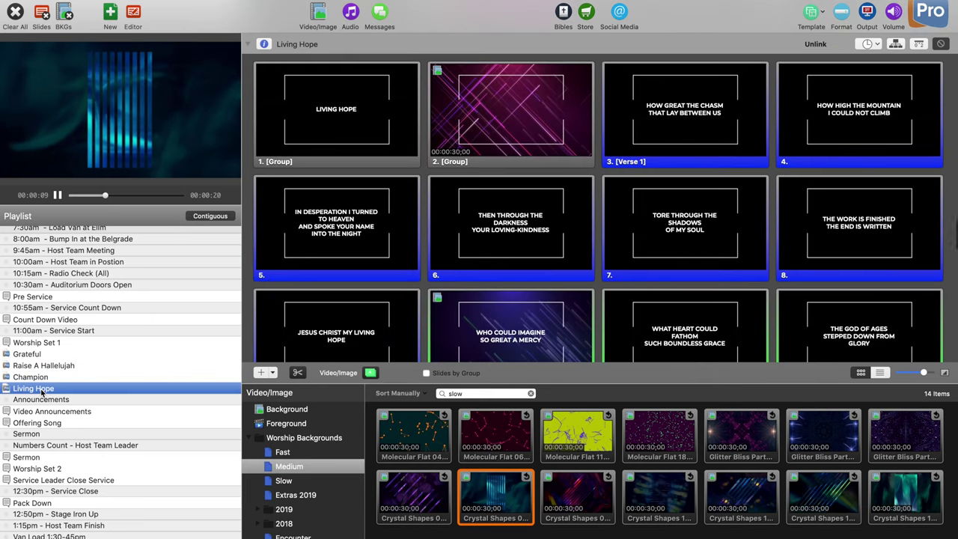
pyautogui.click(712, 229)
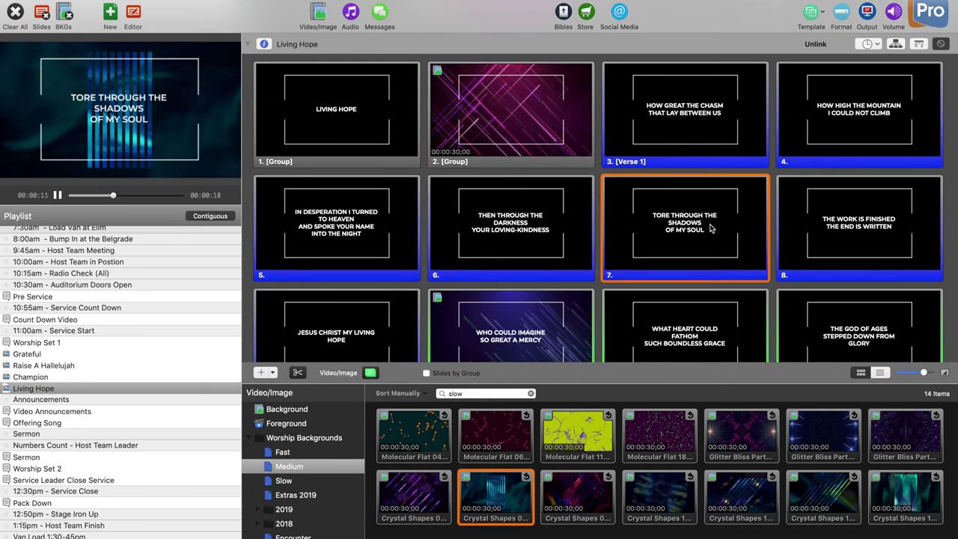
pyautogui.click(740, 494)
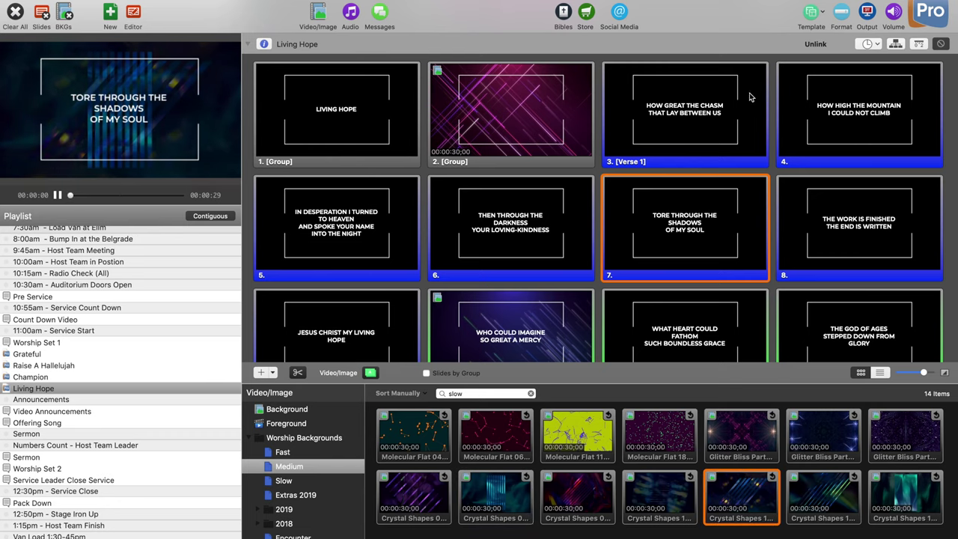
pyautogui.click(868, 15)
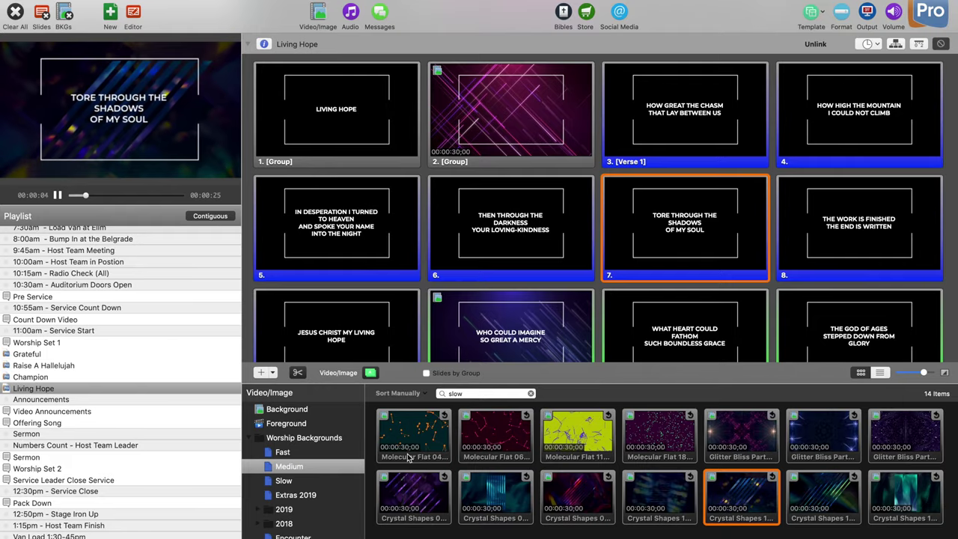
# Step: Put Grateful's THIS IS THE DAY slide live with the Glitter Bliss clip from Fast
pyautogui.click(314, 453)
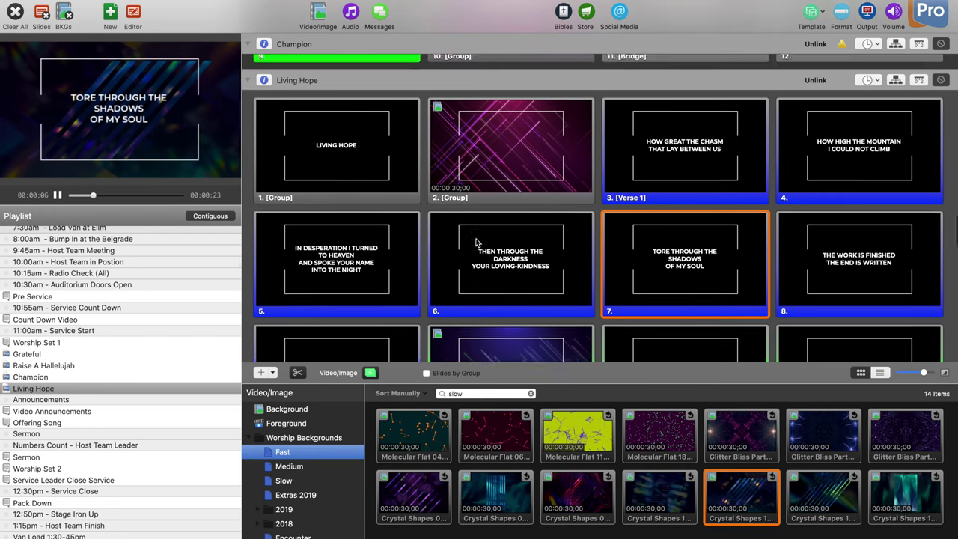
pyautogui.click(42, 356)
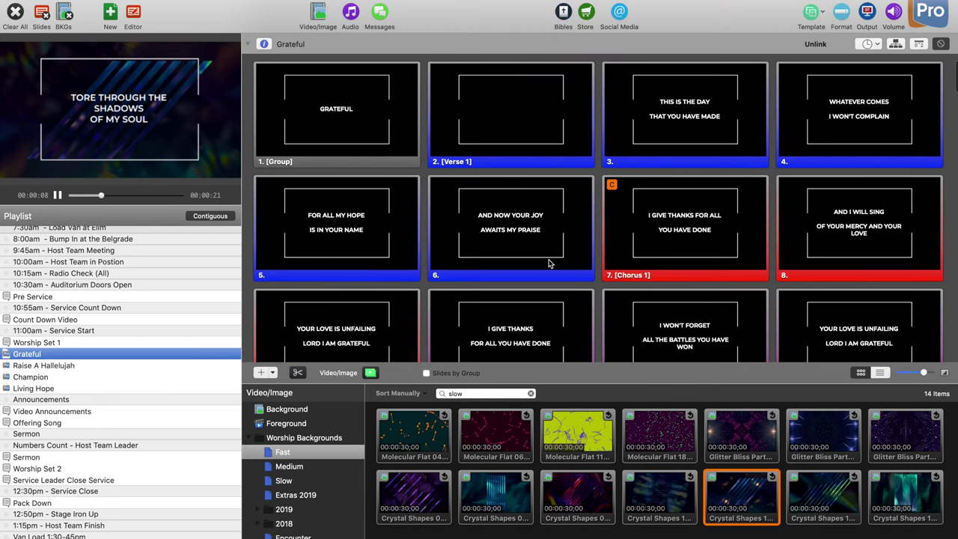
pyautogui.click(683, 121)
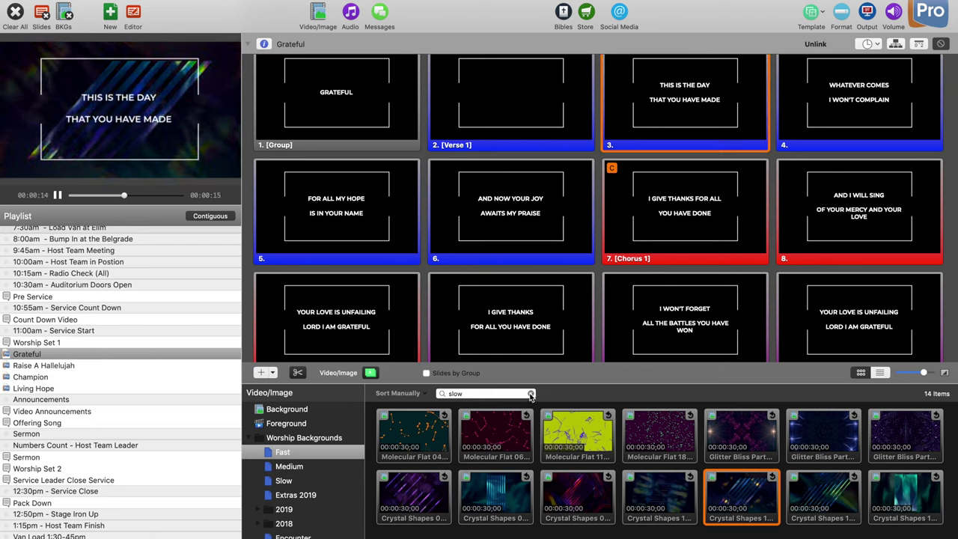
pyautogui.click(531, 393)
pyautogui.click(284, 452)
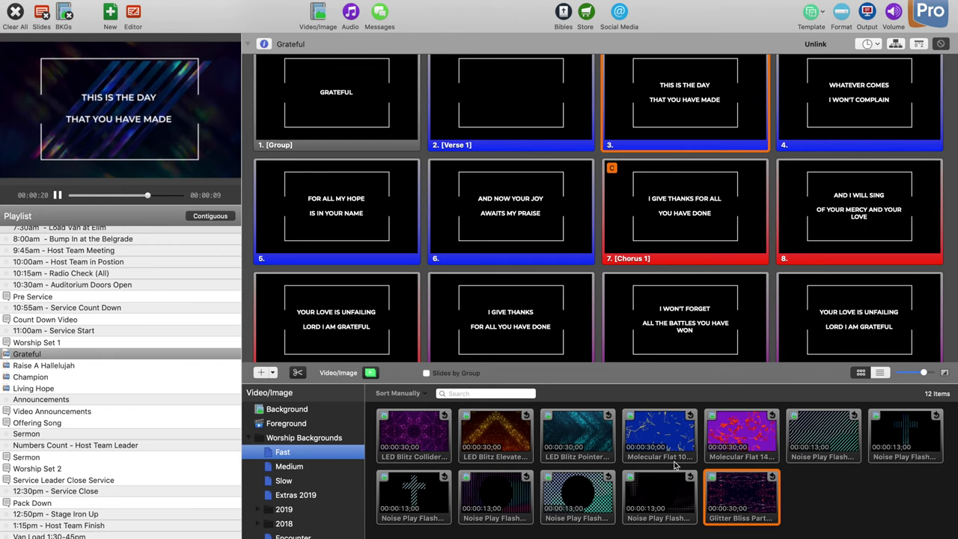
pyautogui.moveTo(744, 496)
pyautogui.mouseDown()
pyautogui.moveTo(688, 222)
pyautogui.moveTo(680, 321)
pyautogui.moveTo(730, 483)
pyautogui.mouseUp()
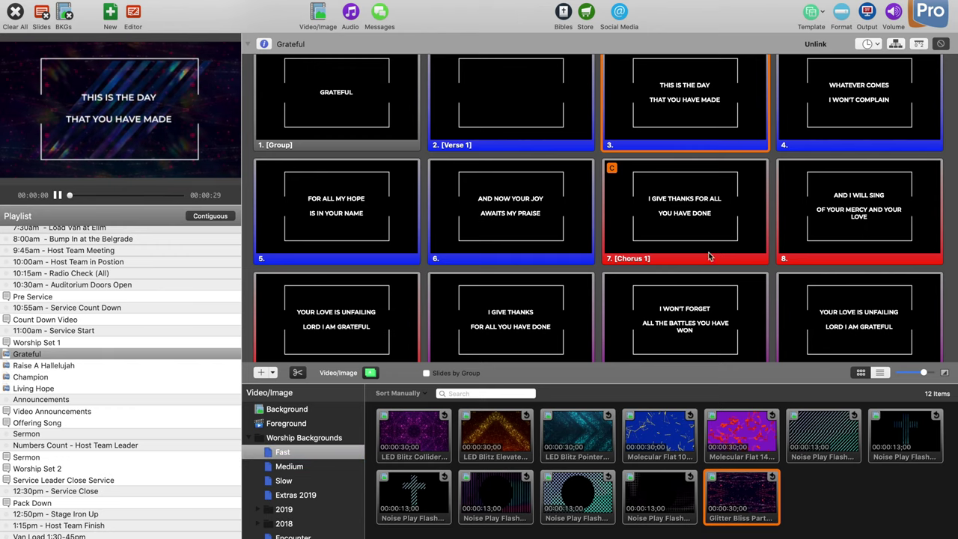
pyautogui.click(866, 13)
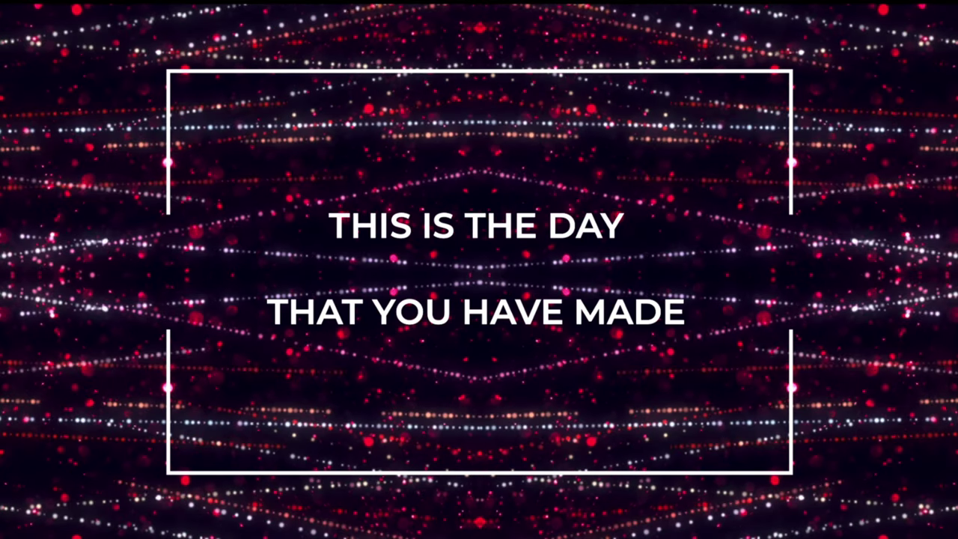